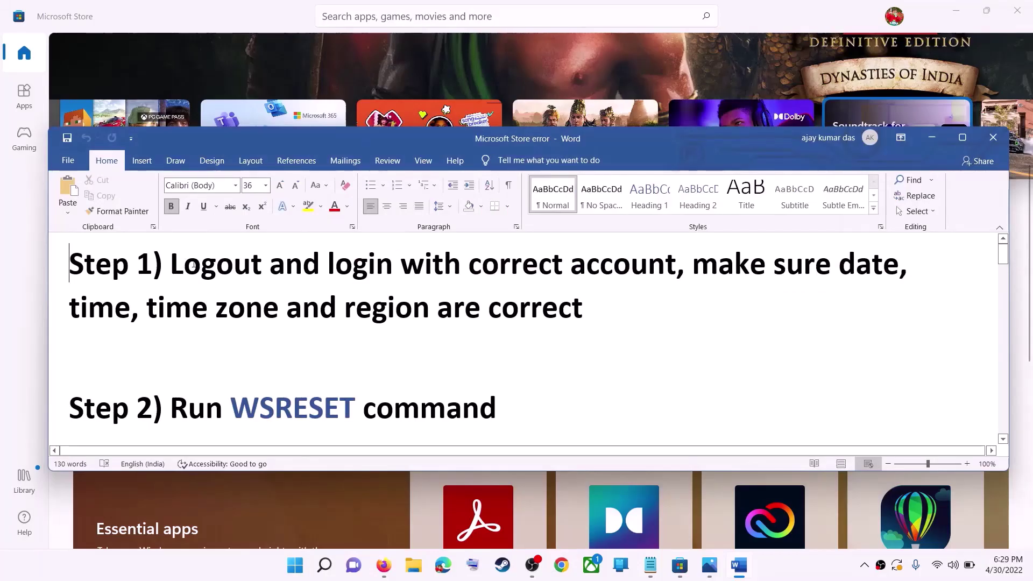
Sign out of Microsoft Store and sign back in with the first listed Microsoft account
left_click_drag(193, 265, 676, 264)
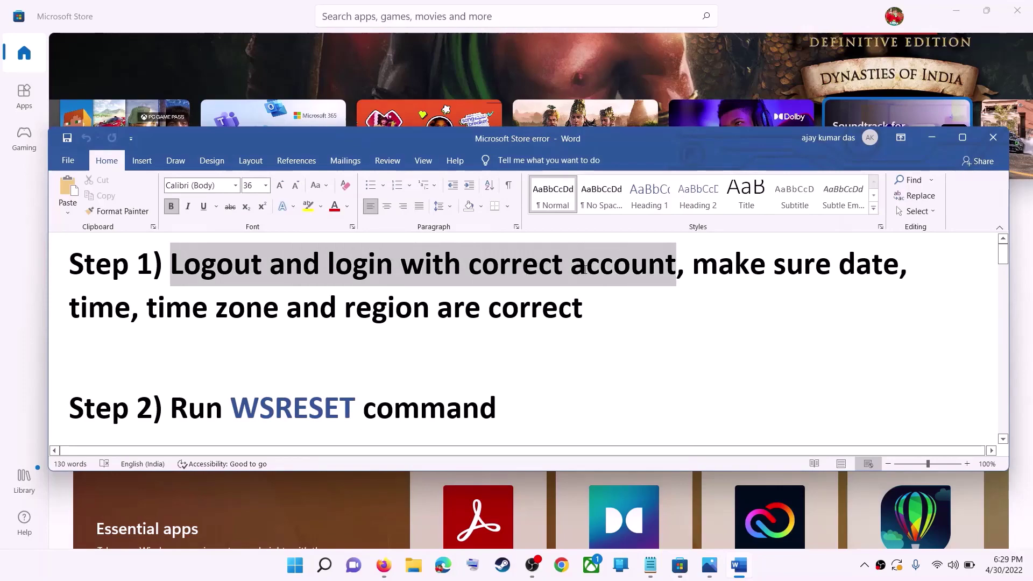
left_click(933, 142)
scroll(720, 269, "up", 3)
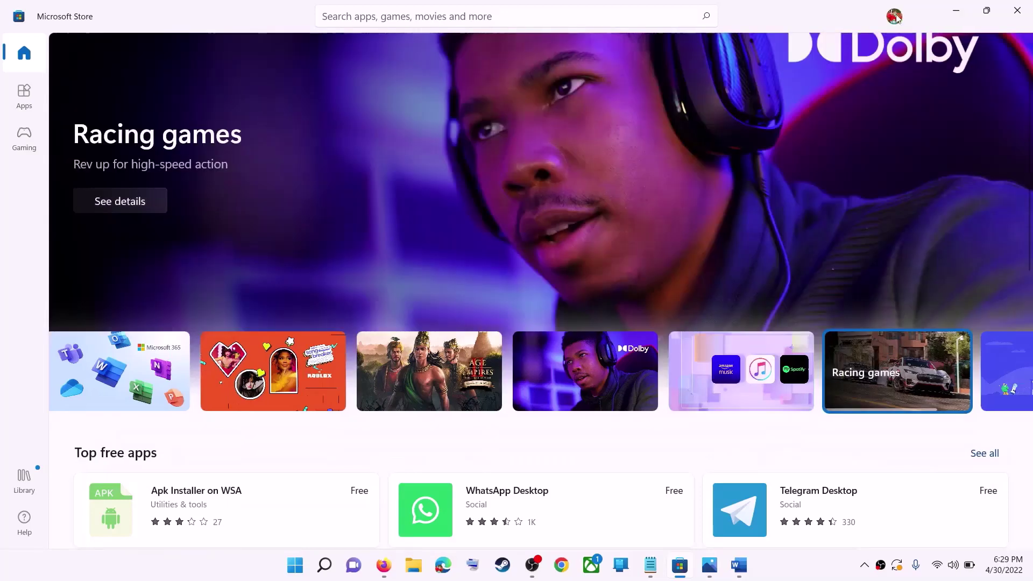
left_click(894, 19)
left_click(737, 81)
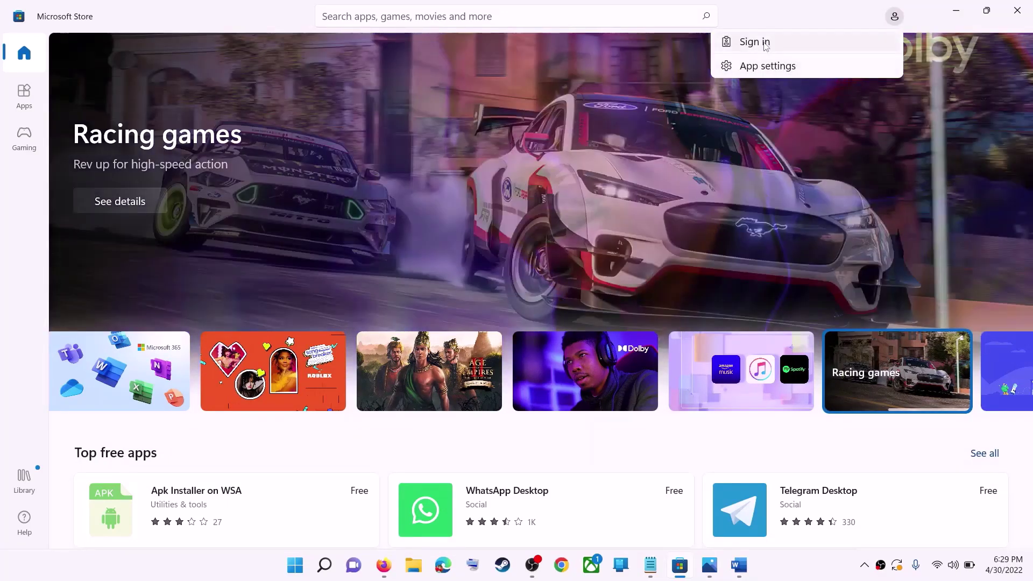
left_click(764, 43)
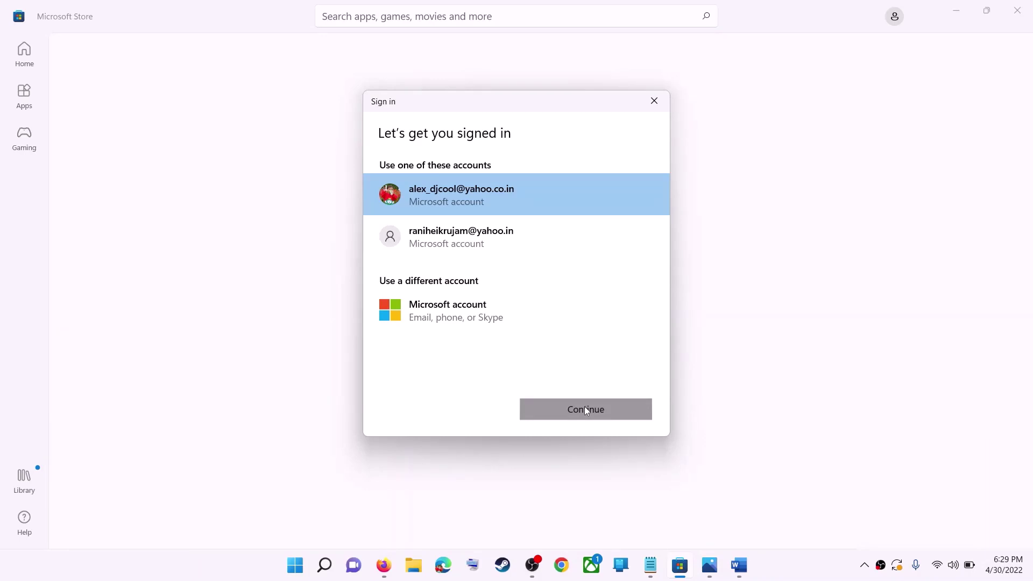
left_click(585, 409)
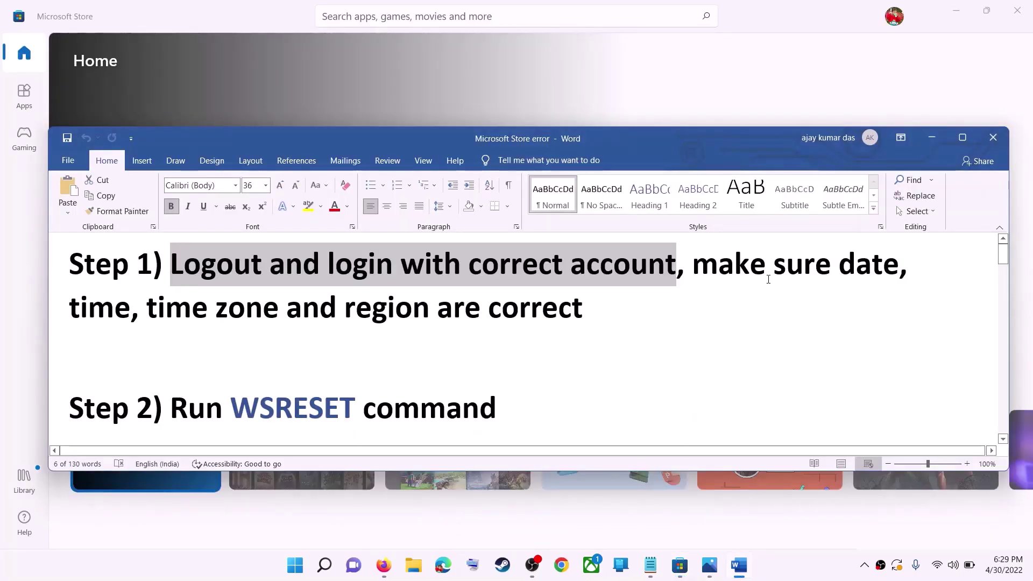
Open the Windows date and time settings and select the time zone (UTC+05:30) Chennai, Kolkata, Mumbai, New Delhi
left_click_drag(768, 280, 524, 300)
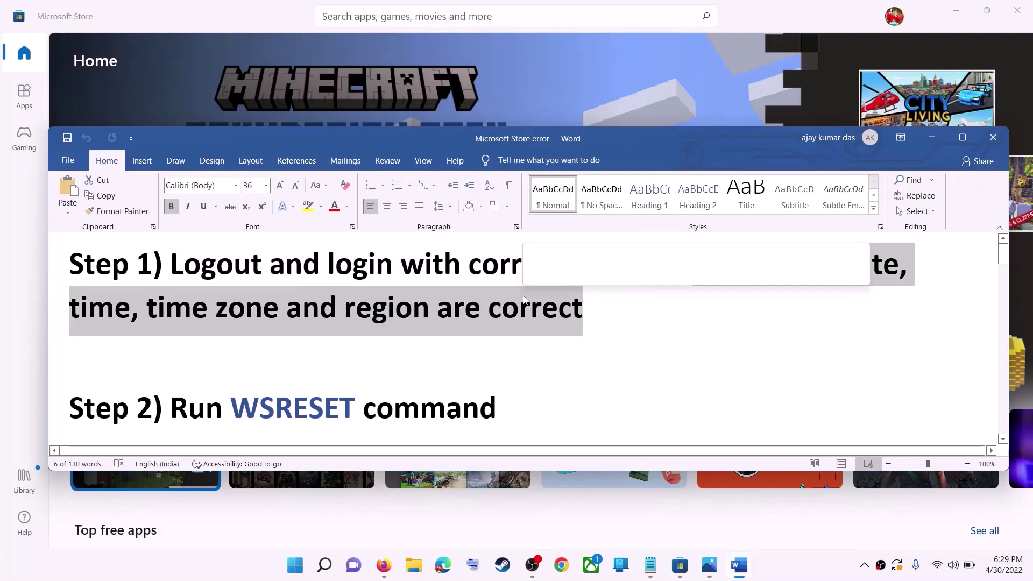
right_click(1002, 565)
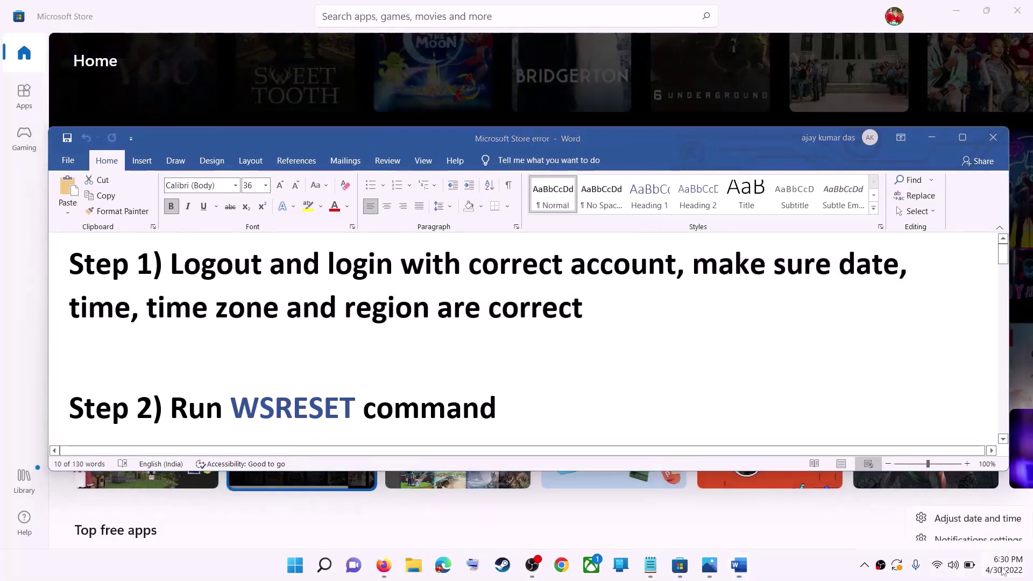
left_click(983, 511)
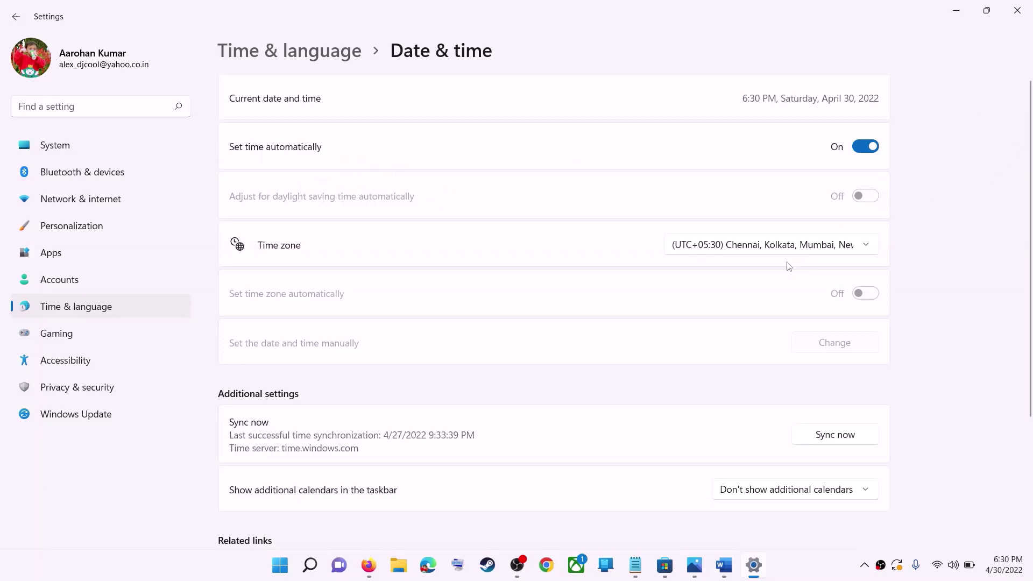
left_click(757, 250)
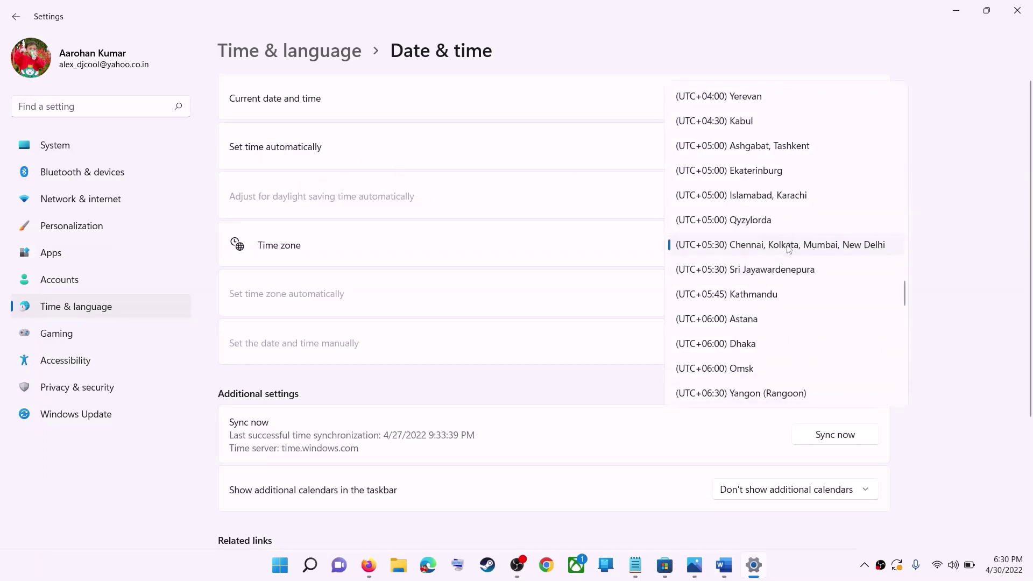
left_click(789, 248)
scroll(926, 296, "down", 3)
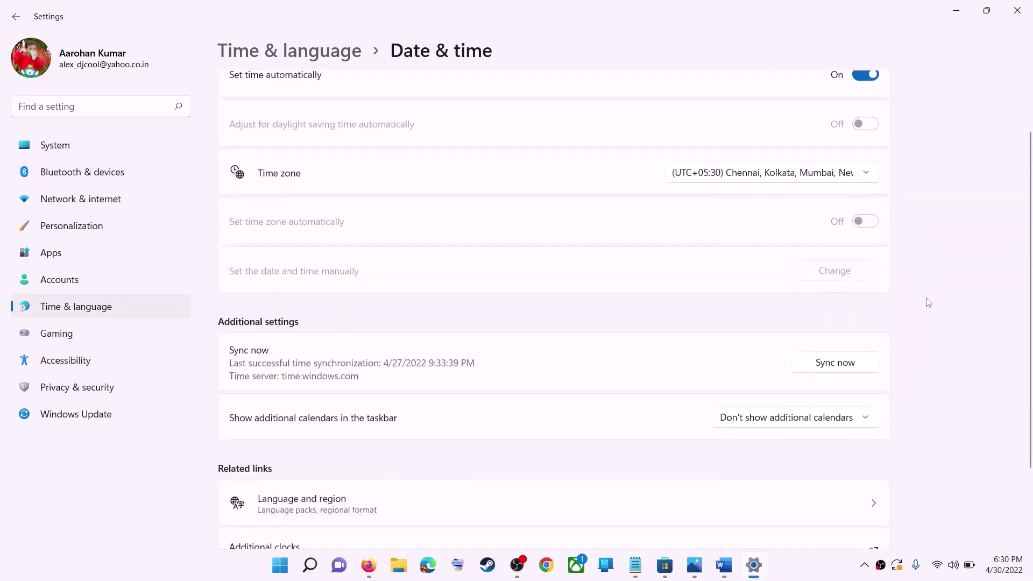
scroll(927, 302, "down", 1)
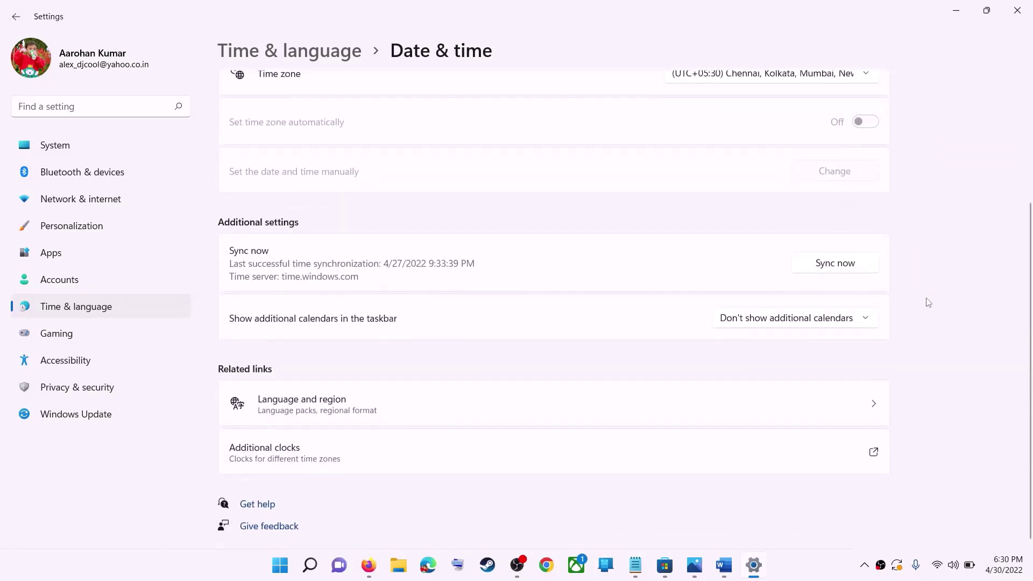
scroll(770, 358, "up", 3)
scroll(764, 361, "down", 3)
scroll(447, 316, "up", 4)
In the language and region settings, select India as the country or region and close Settings
left_click(180, 317)
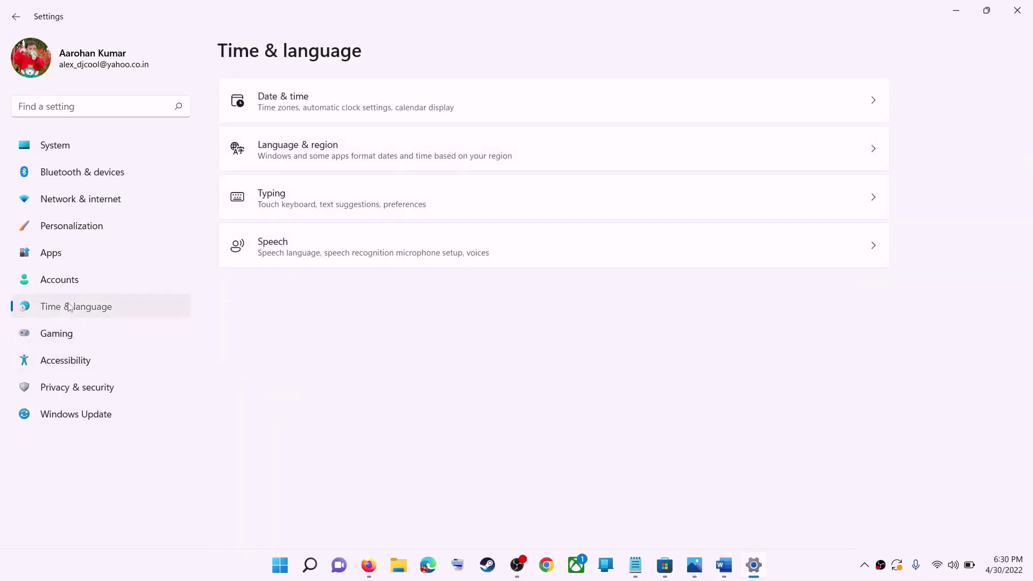
left_click(780, 161)
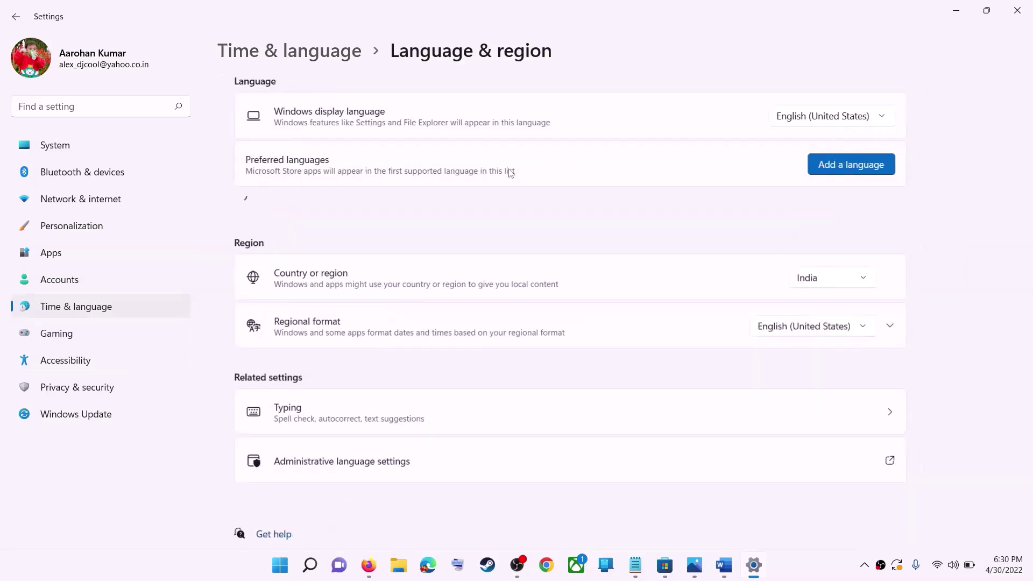
left_click(823, 305)
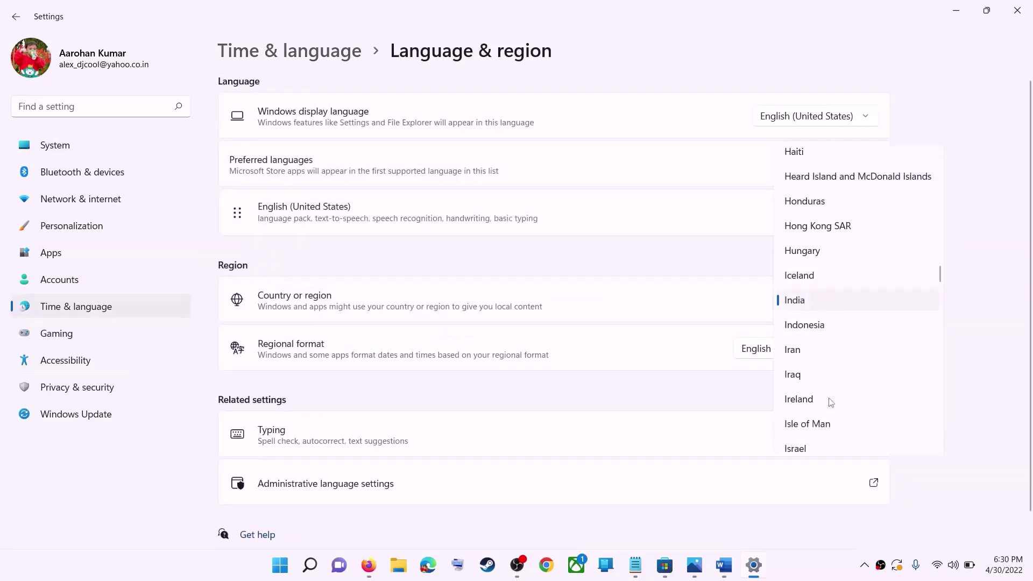
left_click(836, 306)
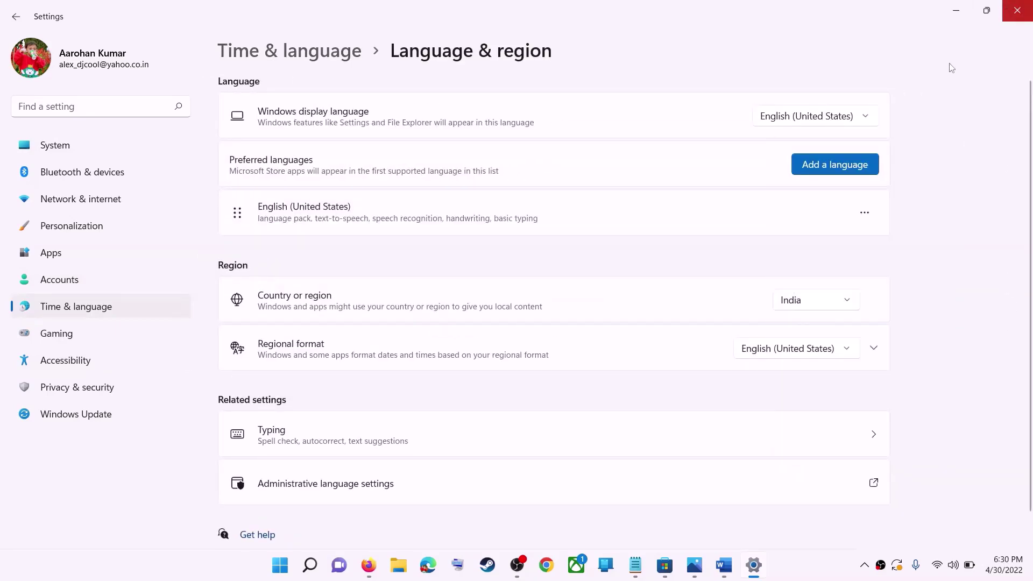
left_click(1017, 10)
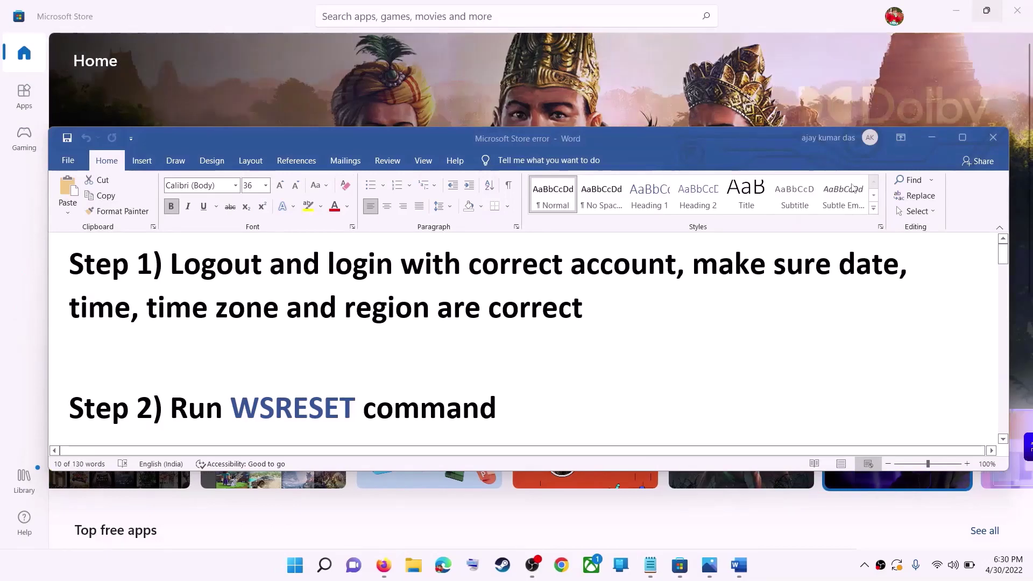
Run the WSRESET command copied from step 2 of the Word document and maximize the reopened Store window
scroll(376, 375, "down", 1)
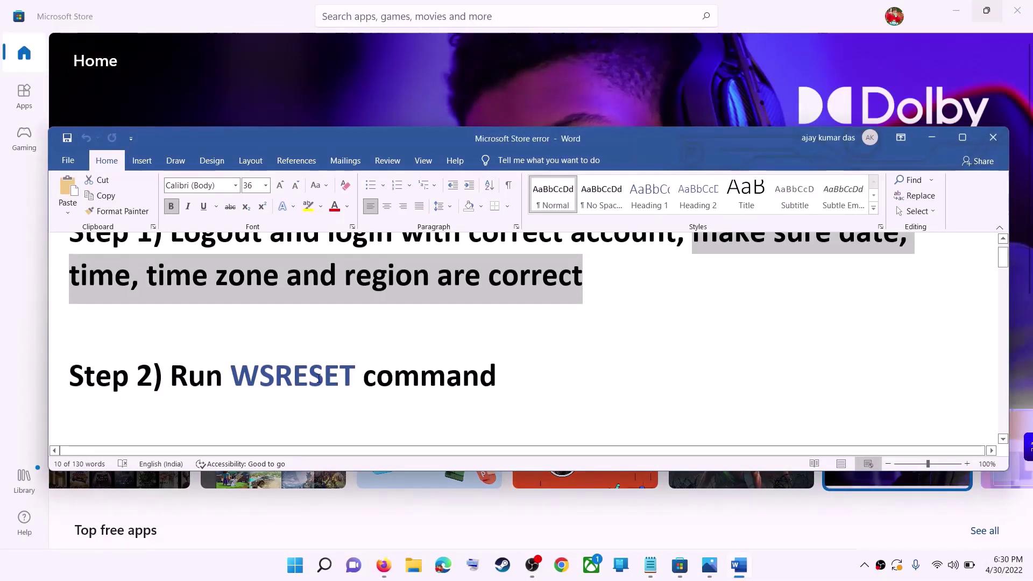
double_click(319, 378)
key("ctrl+c")
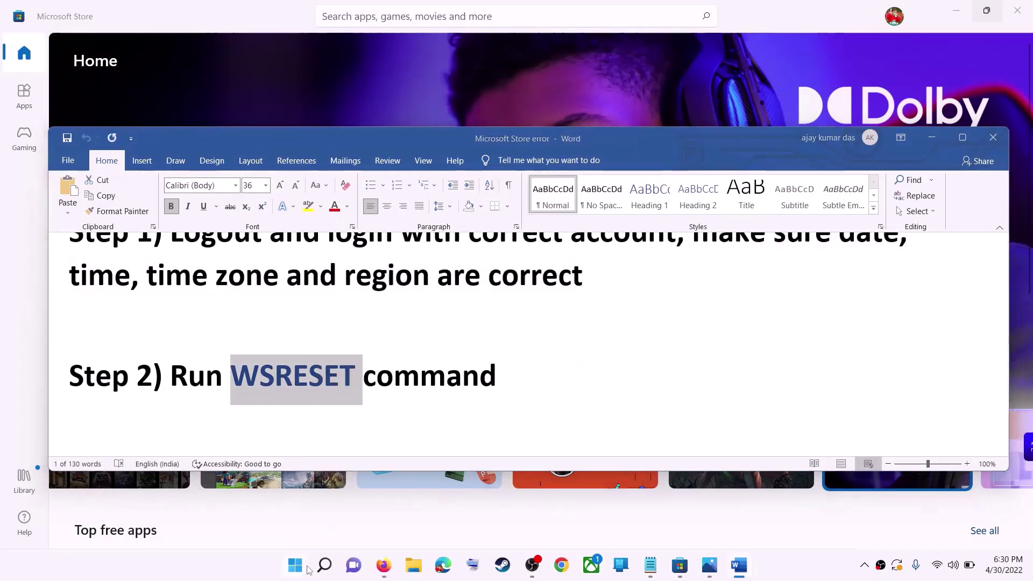
left_click(296, 564)
key("ctrl+v")
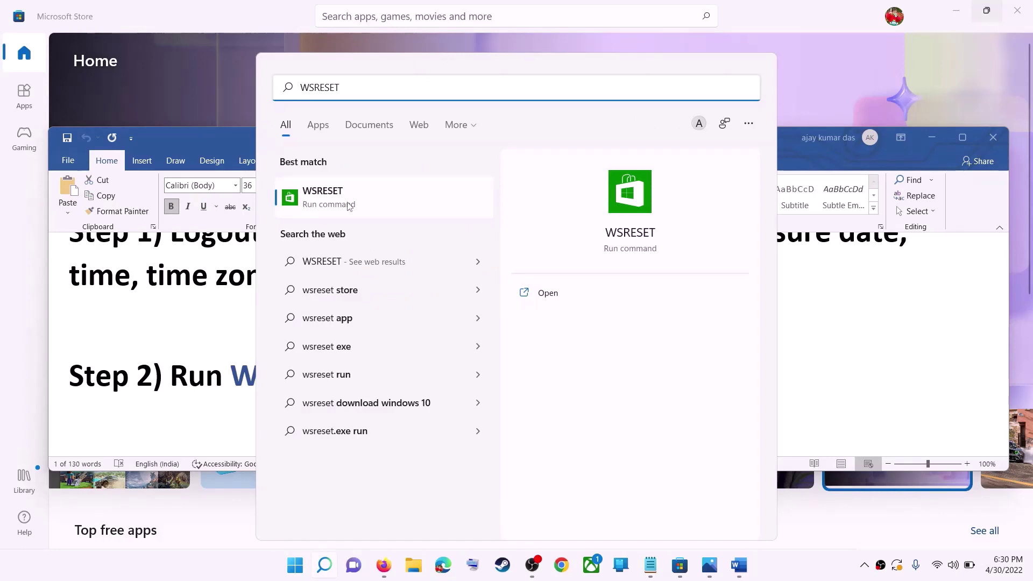
left_click(349, 206)
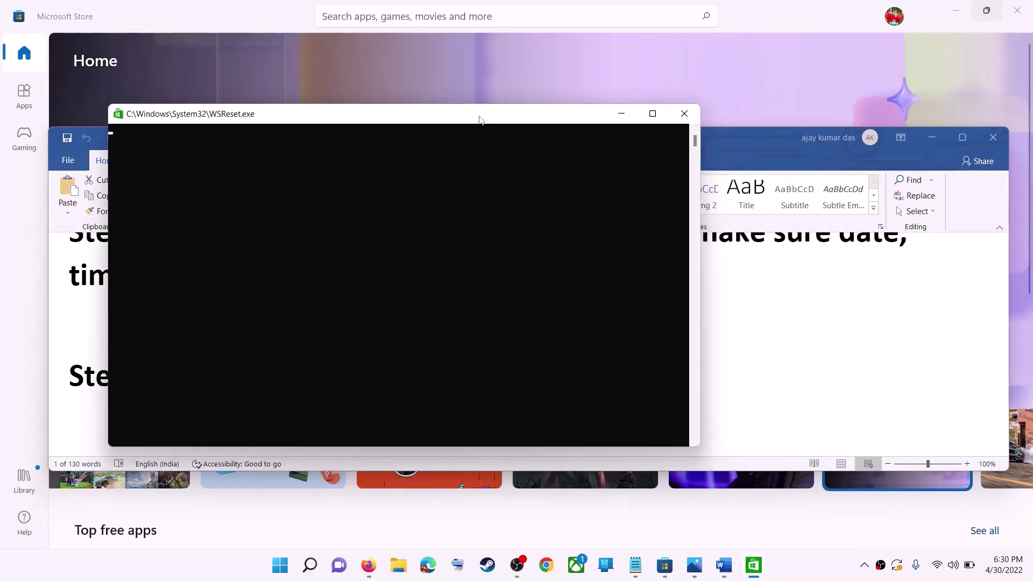
left_click_drag(480, 119, 546, 129)
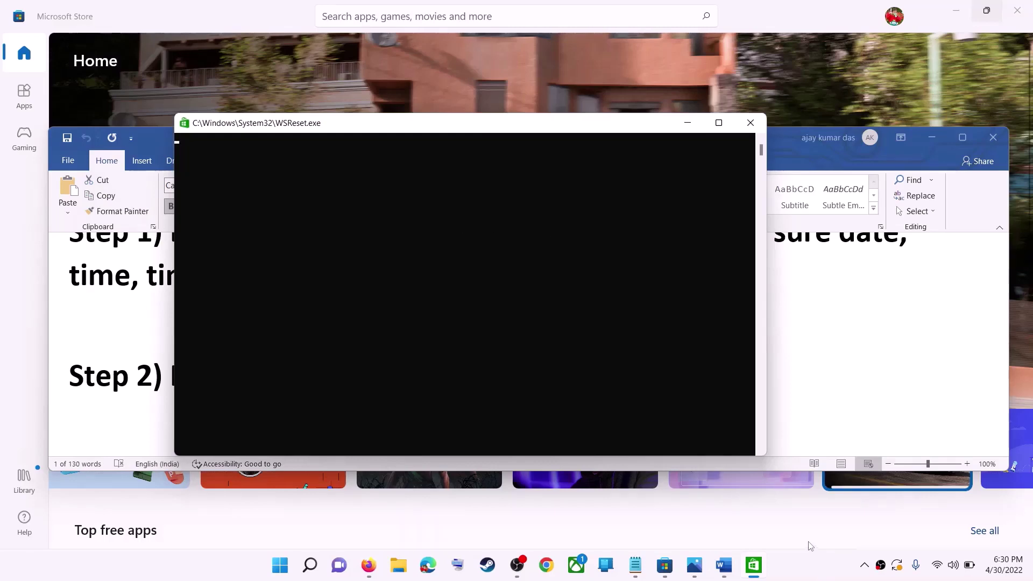
left_click(810, 575)
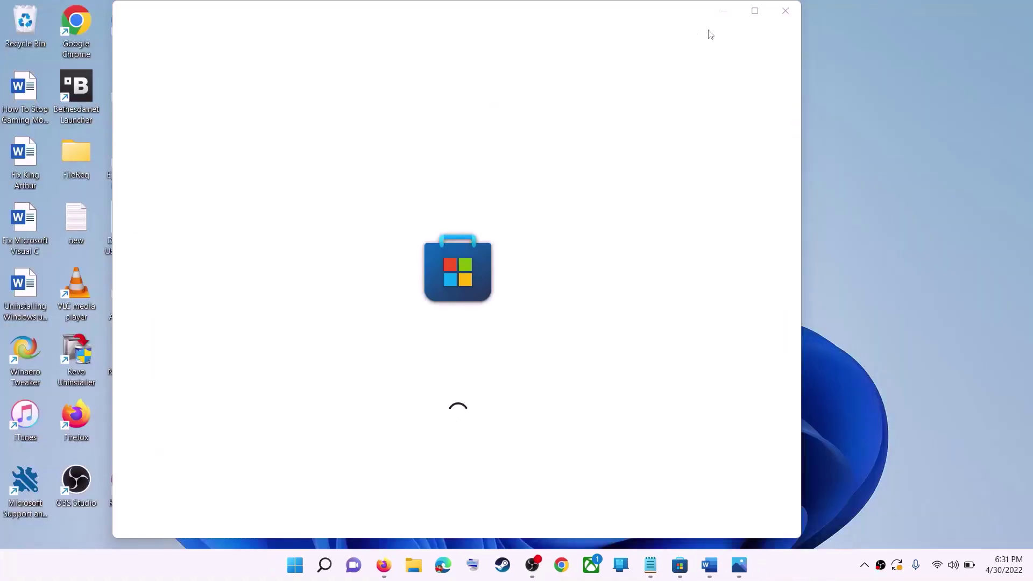
left_click(759, 12)
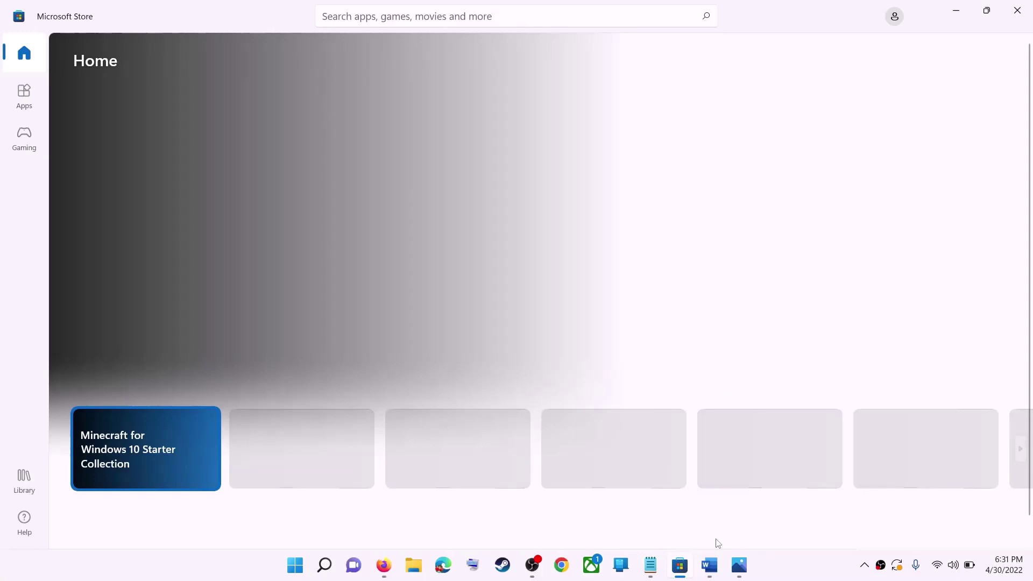
Go to step 3 in the Word document and find Microsoft Store through a Windows search for "store" to open its app settings
left_click(709, 565)
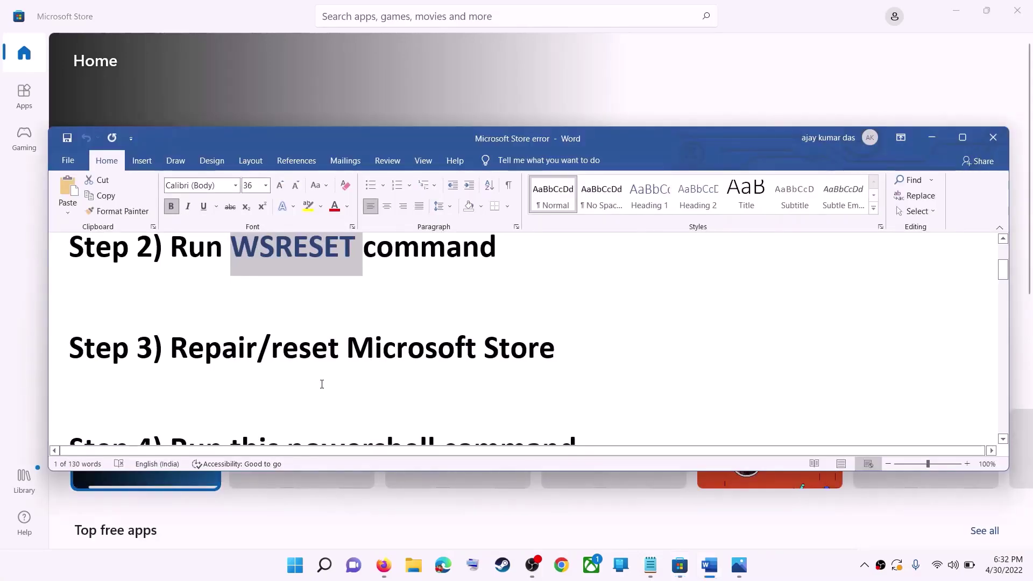
left_click_drag(272, 348, 559, 348)
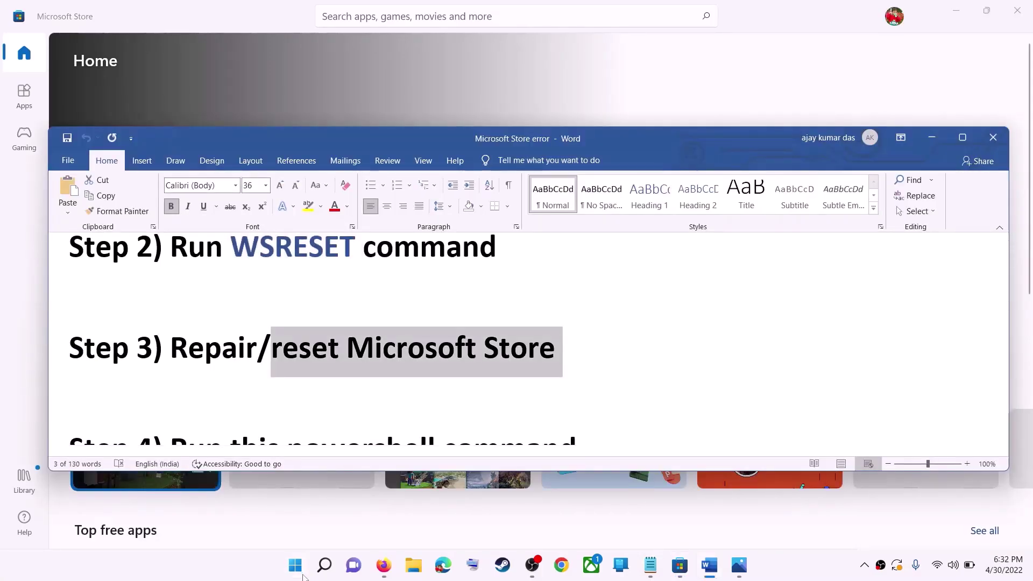
left_click(297, 569)
type("store")
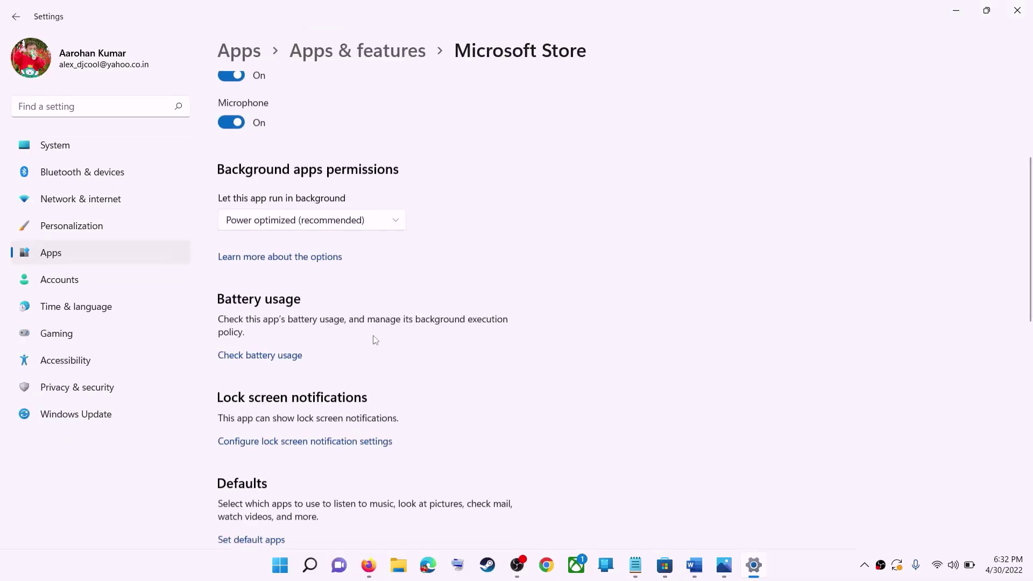
Repair the Microsoft Store app, then reset it and confirm deleting its app data
scroll(366, 338, "down", 5)
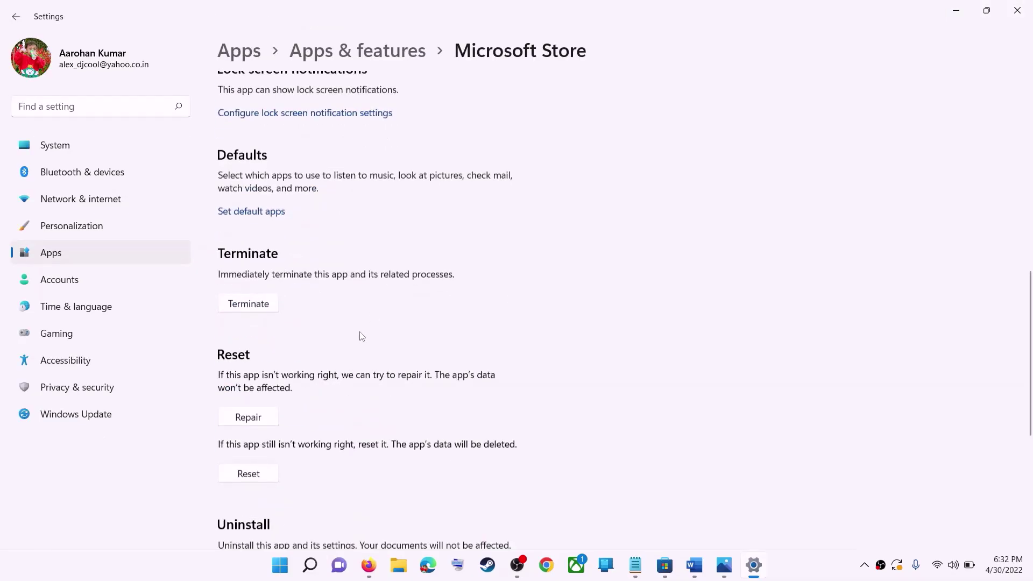
scroll(361, 337, "down", 3)
left_click(247, 264)
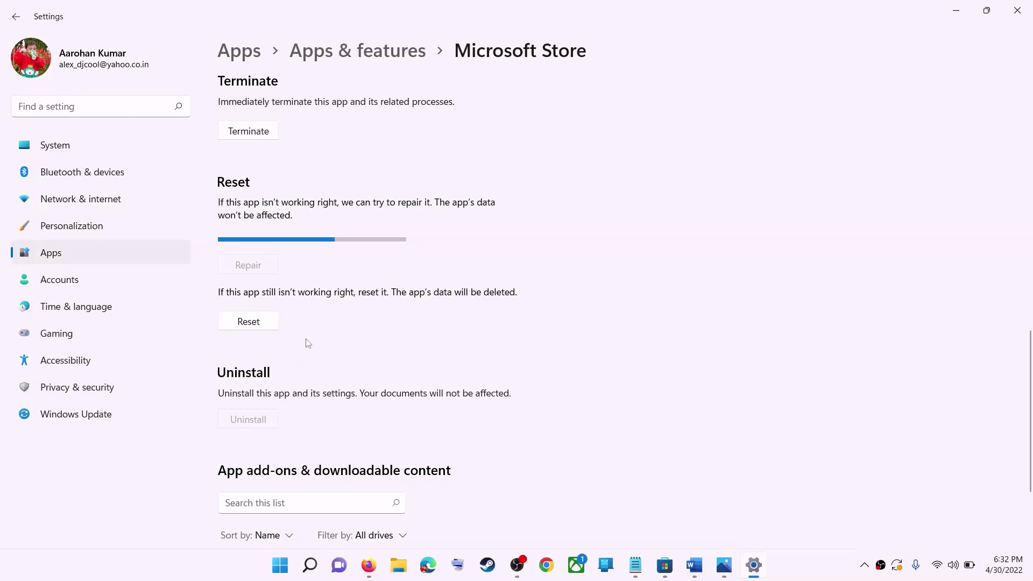
left_click(263, 325)
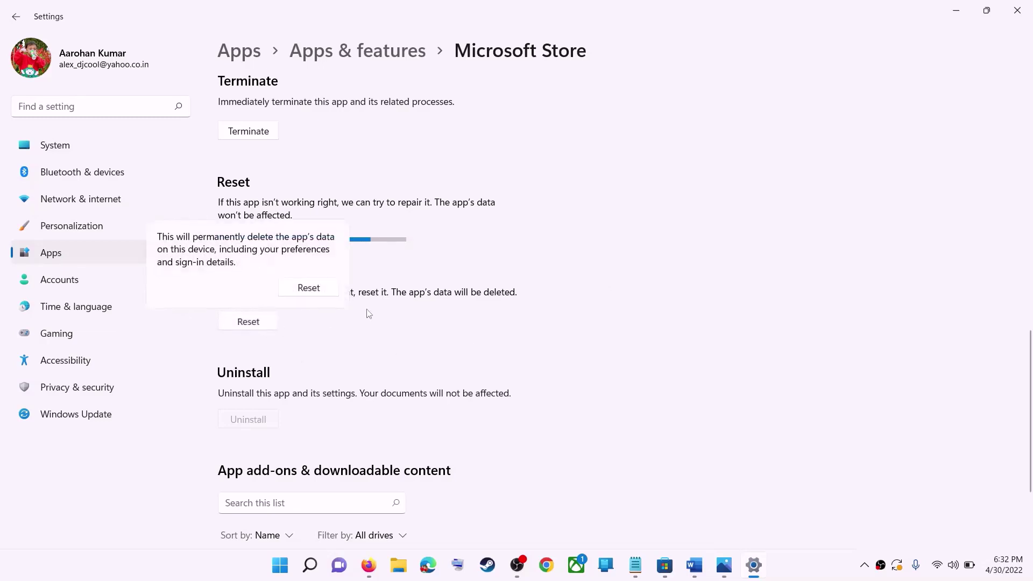
left_click(313, 288)
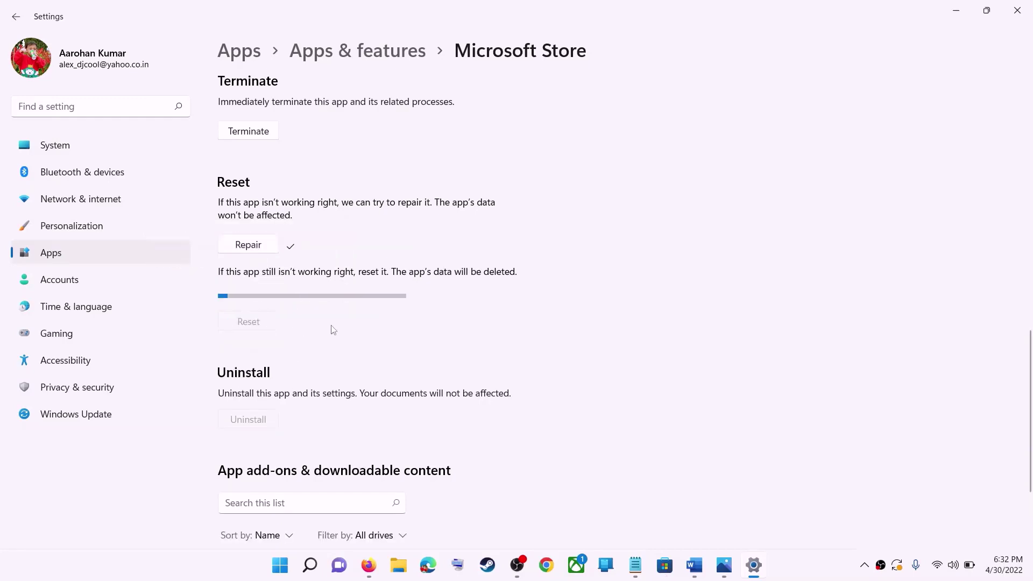
Switch to the Word document and copy the full Get-AppxPackage PowerShell command under step 4
left_click(688, 575)
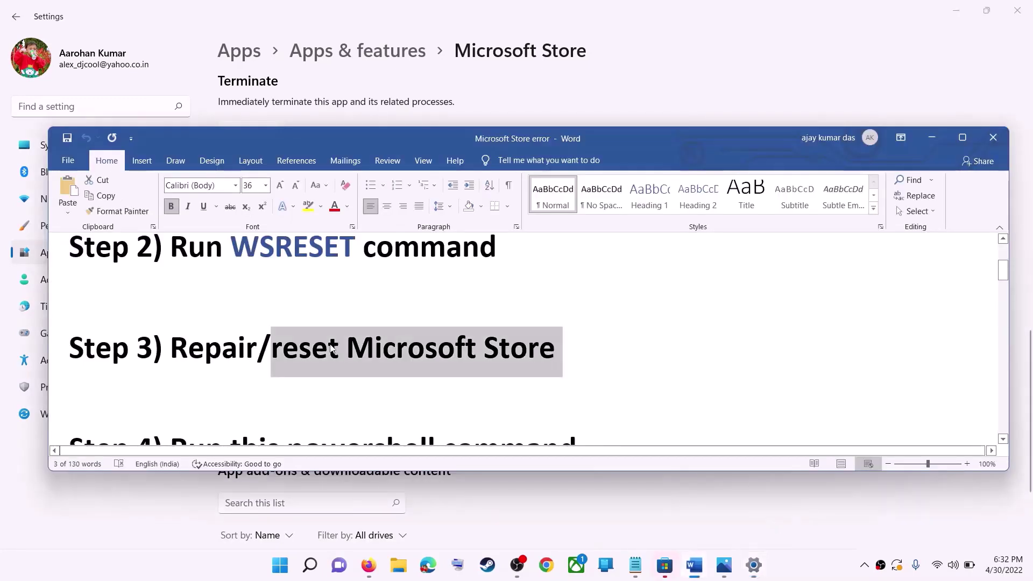
scroll(250, 350, "down", 3)
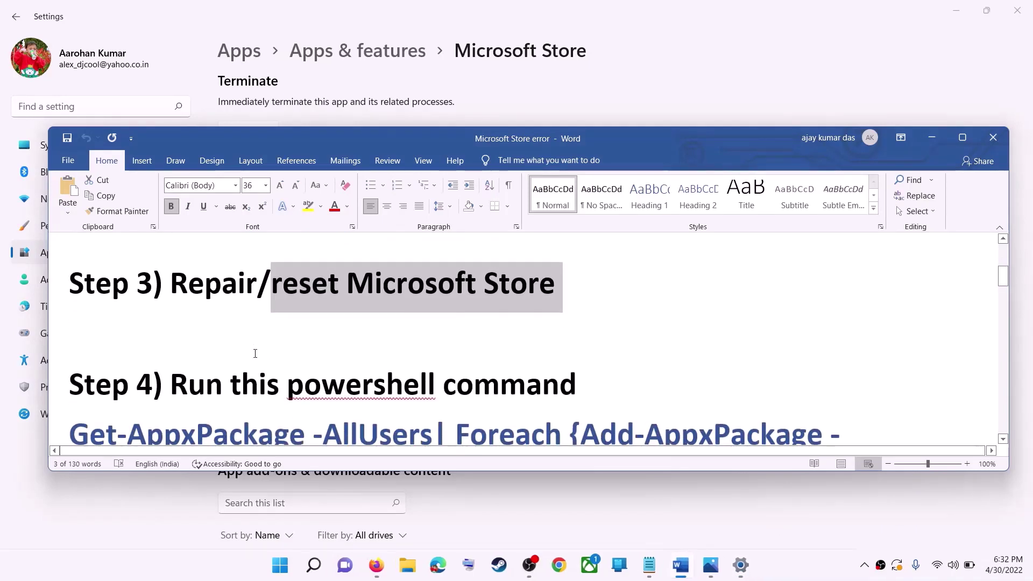
scroll(429, 384, "down", 1)
left_click_drag(663, 387, 152, 328)
right_click(153, 328)
left_click(172, 357)
Search Windows for "powershell" and run Windows PowerShell as administrator, approving the elevation request
left_click(296, 569)
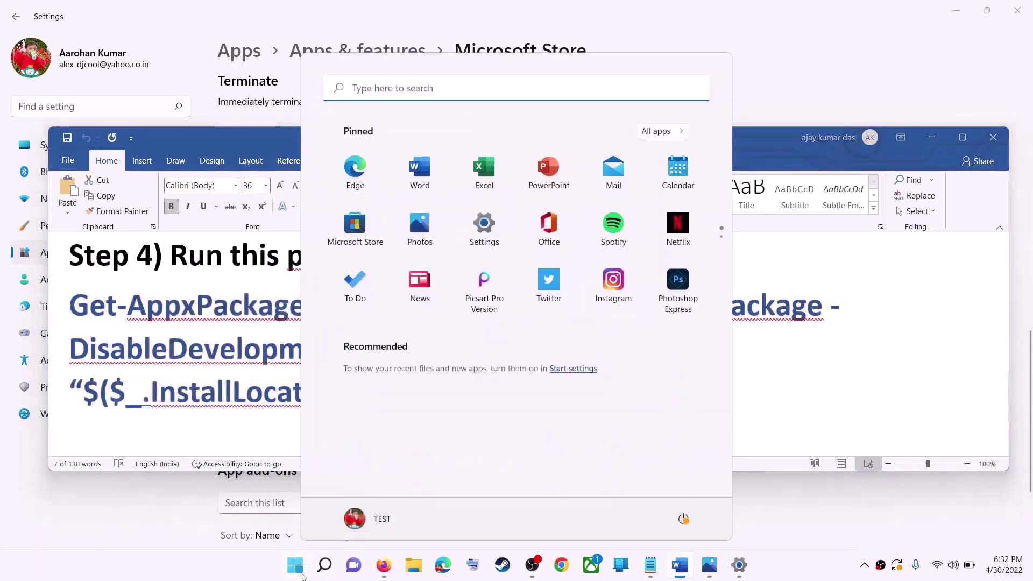
type("powershell")
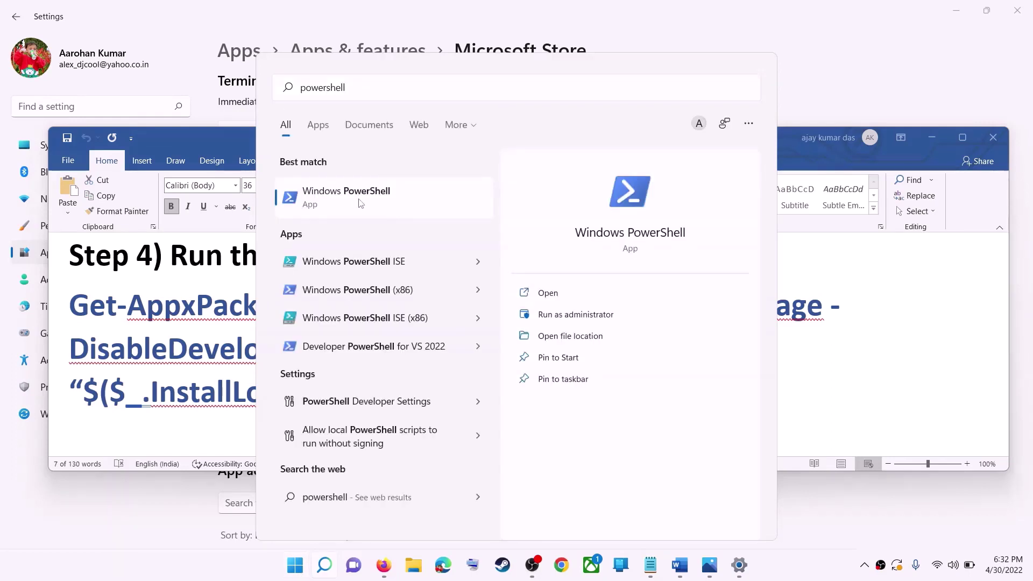
right_click(409, 206)
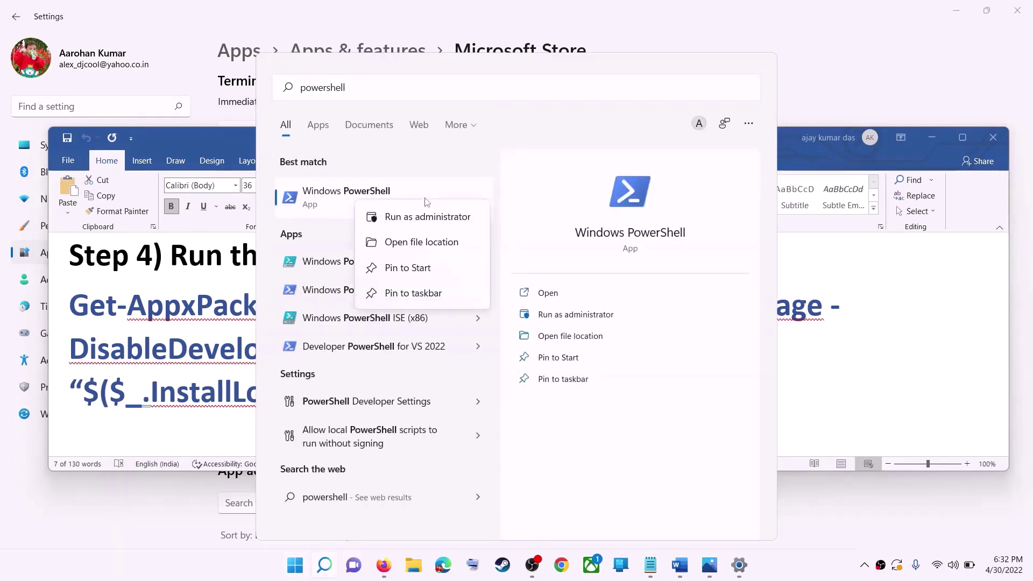
right_click(444, 216)
left_click(463, 215)
left_click(461, 383)
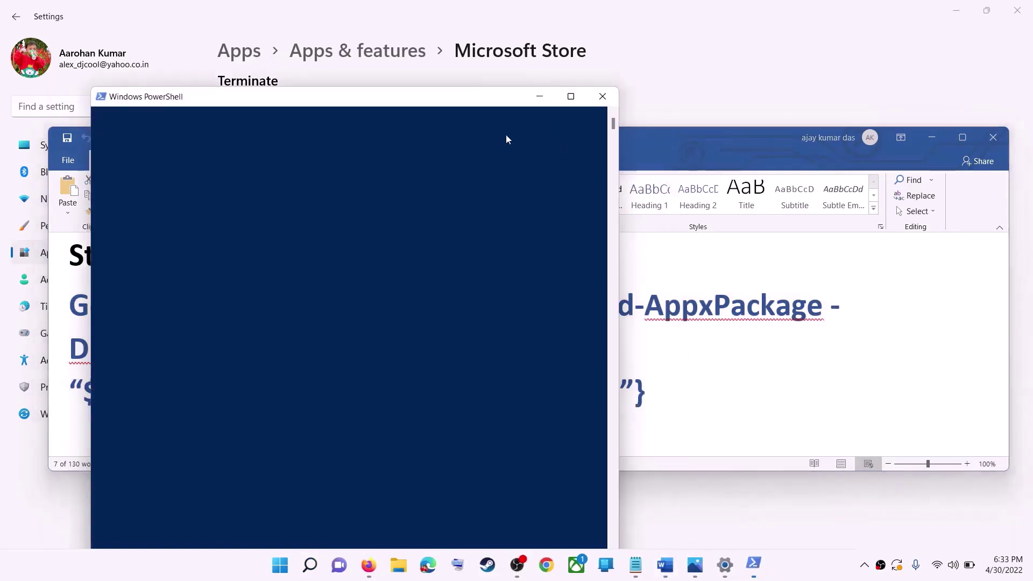
Run the copied Get-AppxPackage re-registration command in the administrator PowerShell, and close the PowerShell window once it finishes
key("ctrl+v")
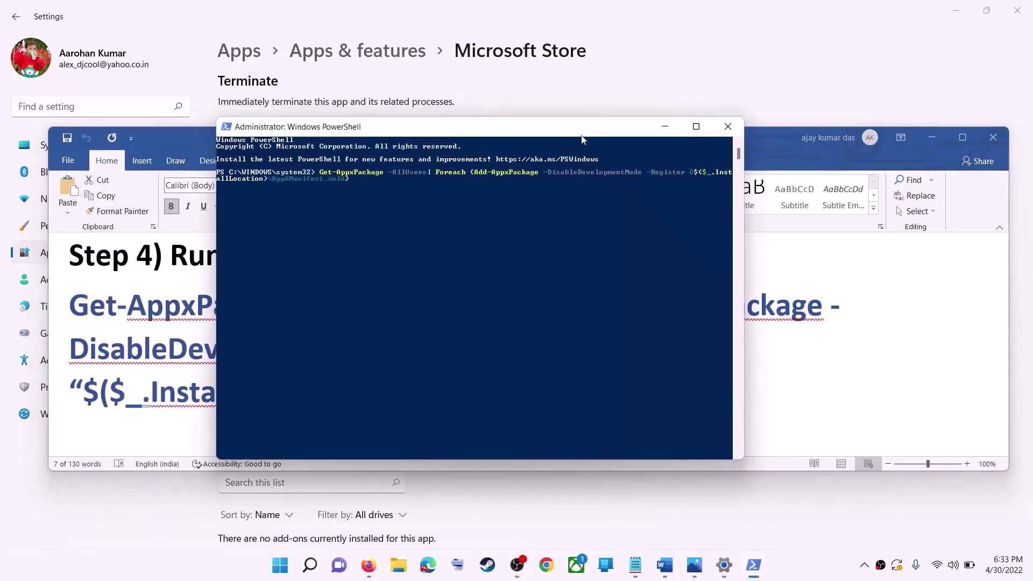
key("Return")
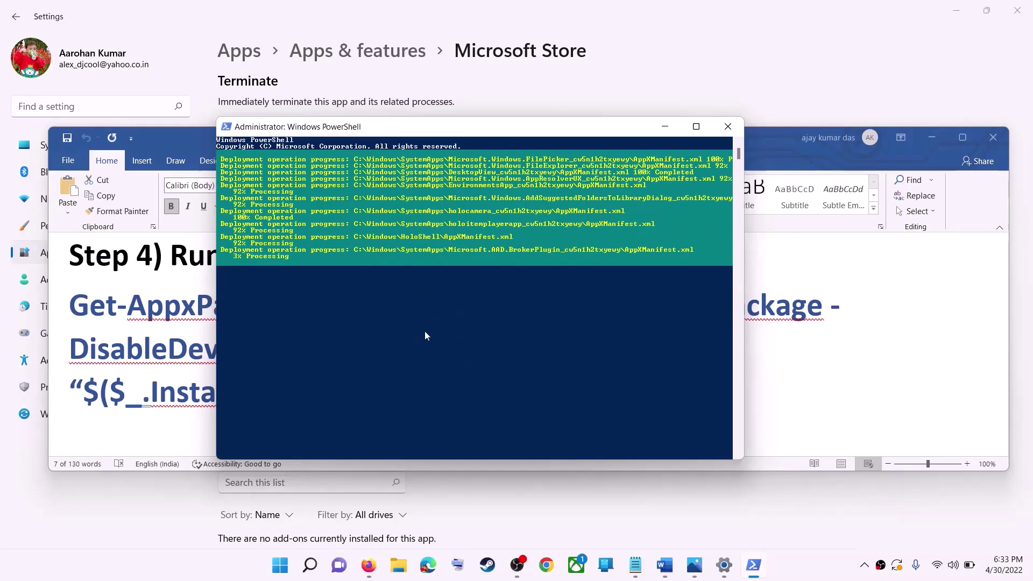
left_click(805, 567)
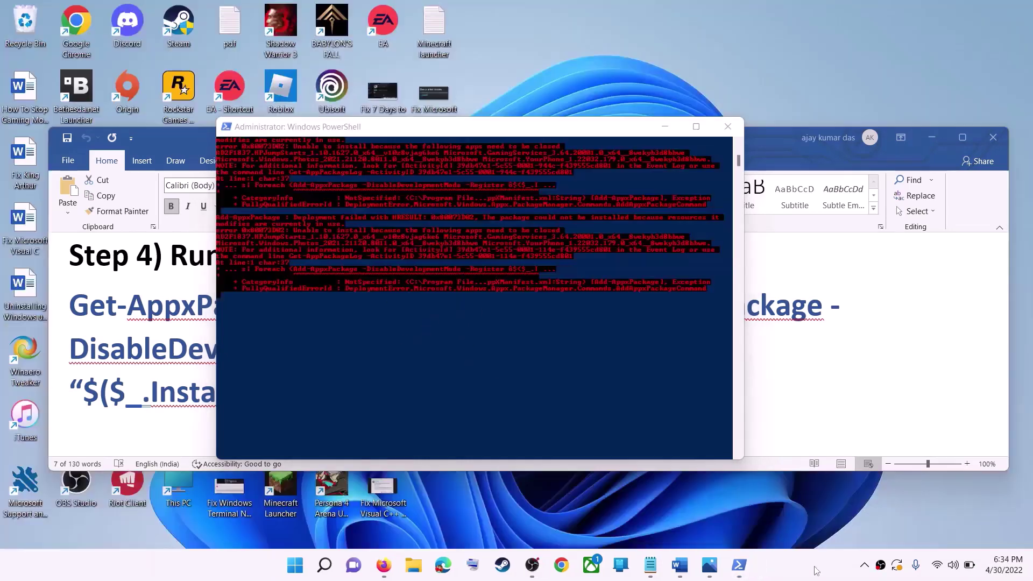
left_click(727, 127)
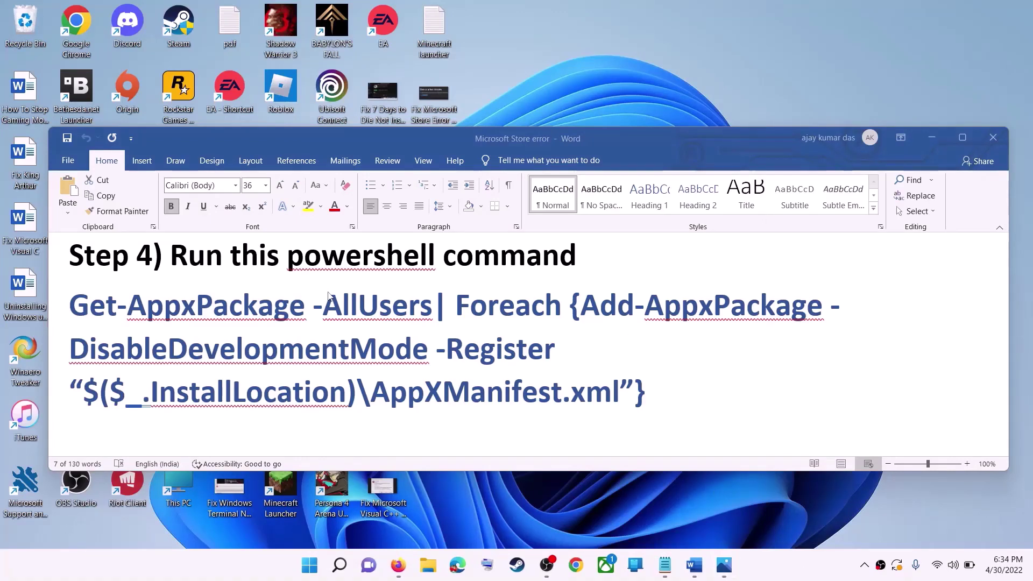
Go to step 5 in the Word document and open the Windows (C:) drive in File Explorer
scroll(417, 351, "down", 3)
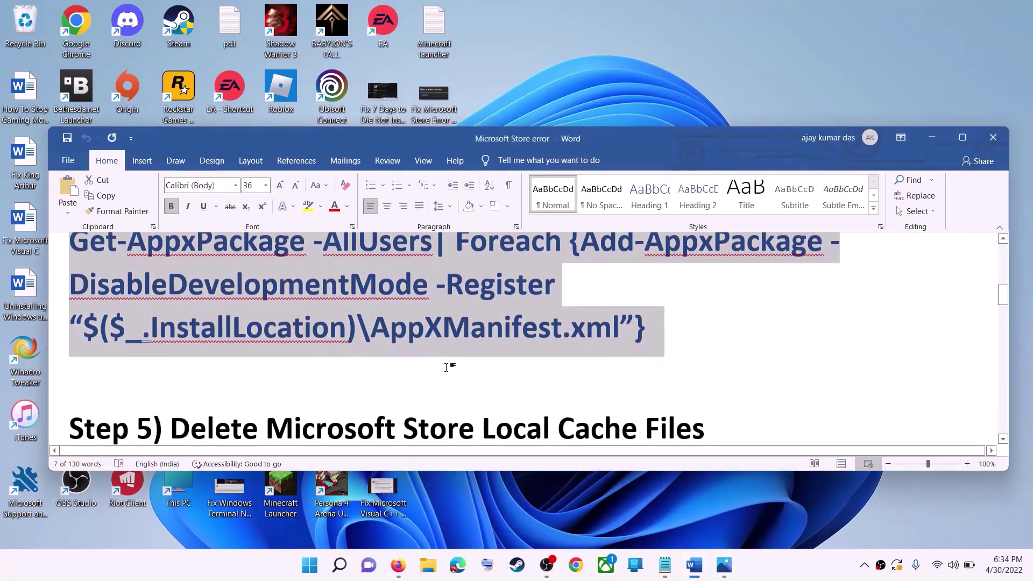
scroll(440, 356, "up", 1)
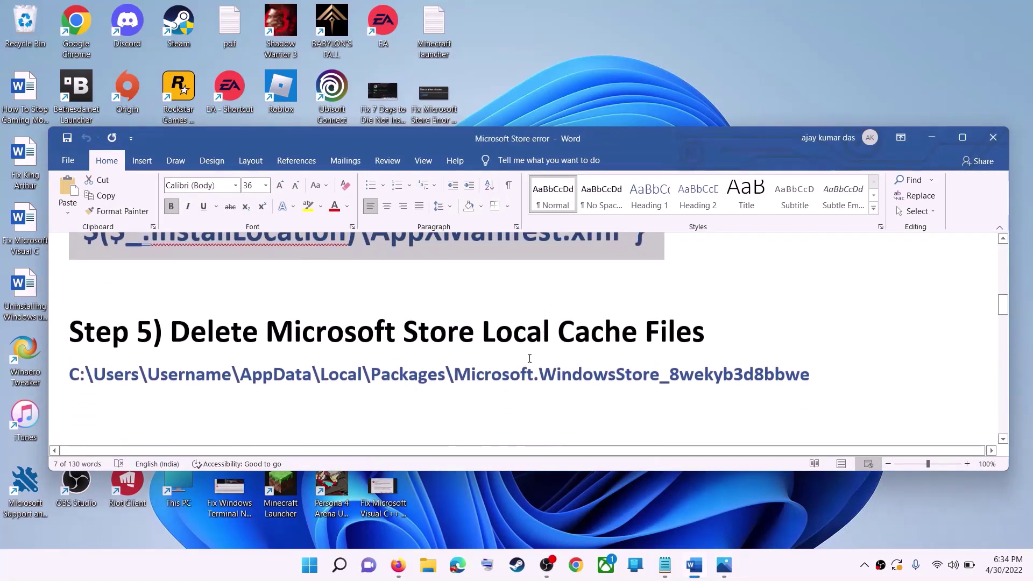
left_click(428, 564)
left_click(40, 241)
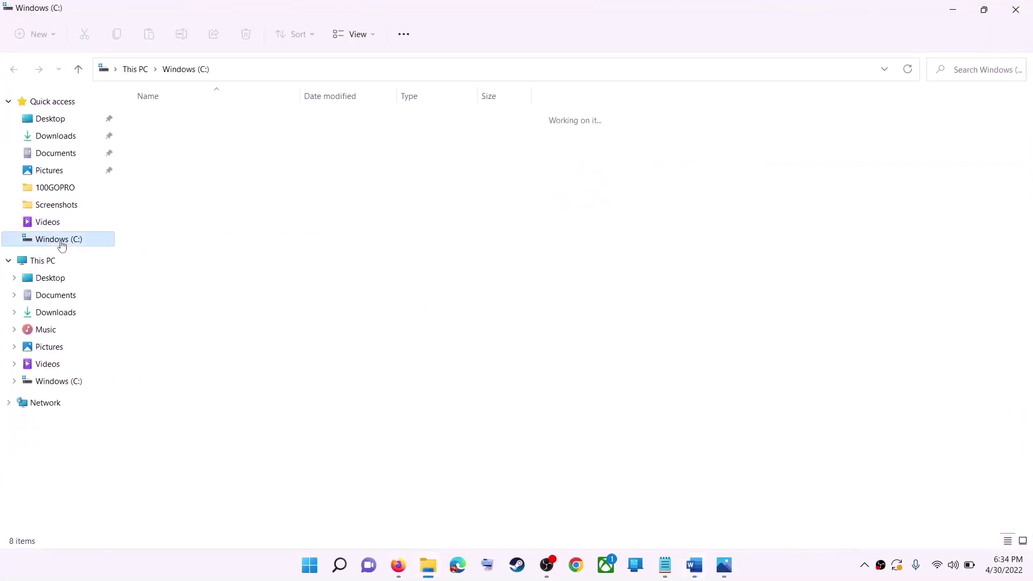
left_click(42, 260)
left_click(183, 213)
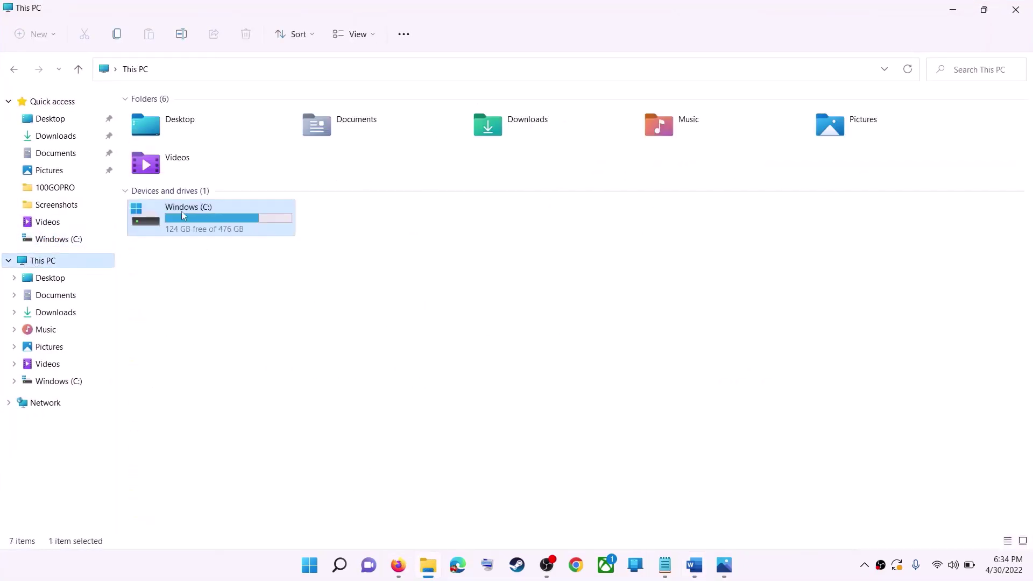
double_click(218, 231)
Open the Users folder on the C: drive and enter the current user's profile folder
scroll(268, 323, "down", 5)
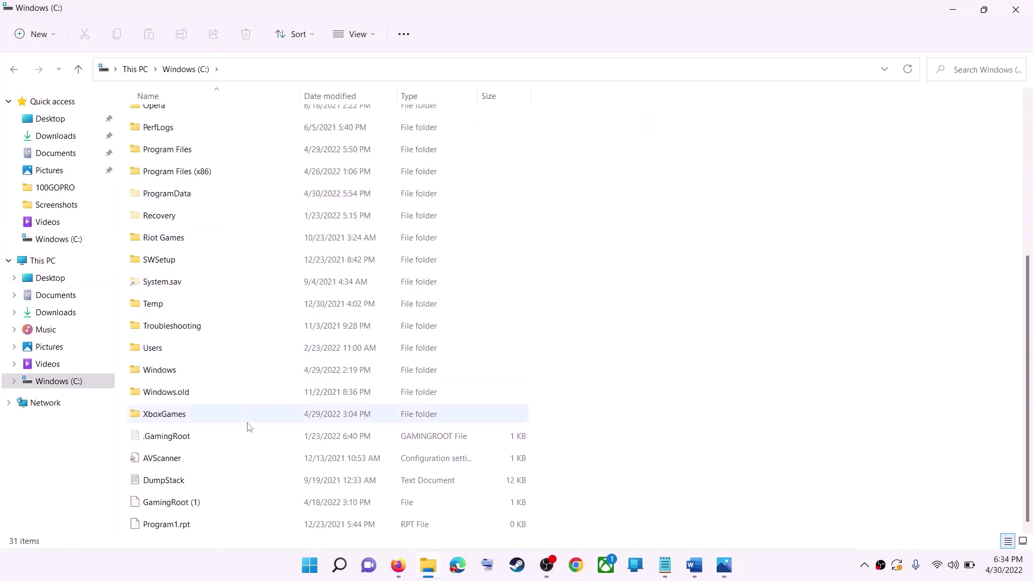
left_click(235, 353)
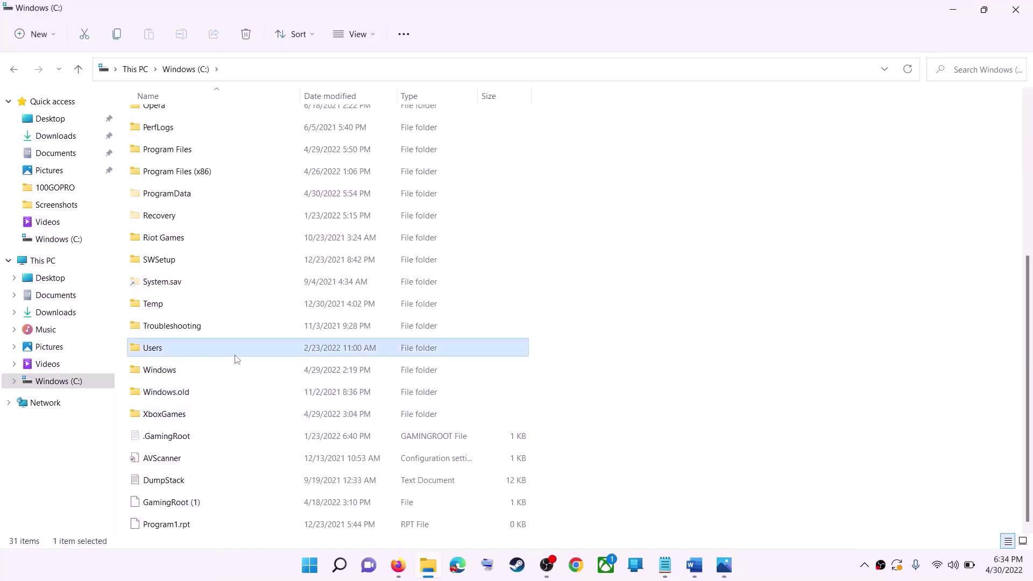
double_click(180, 349)
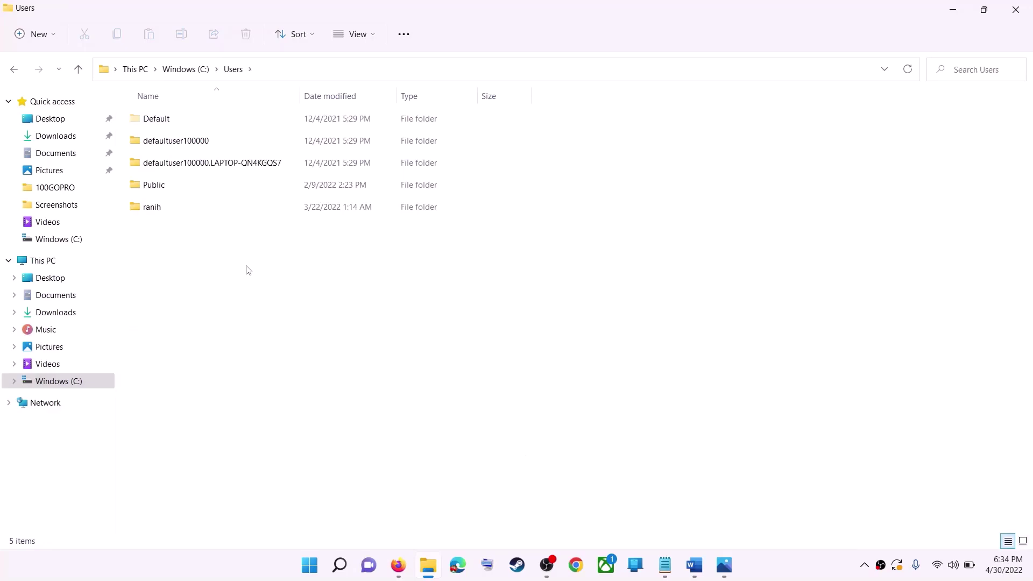
left_click(195, 208)
double_click(181, 207)
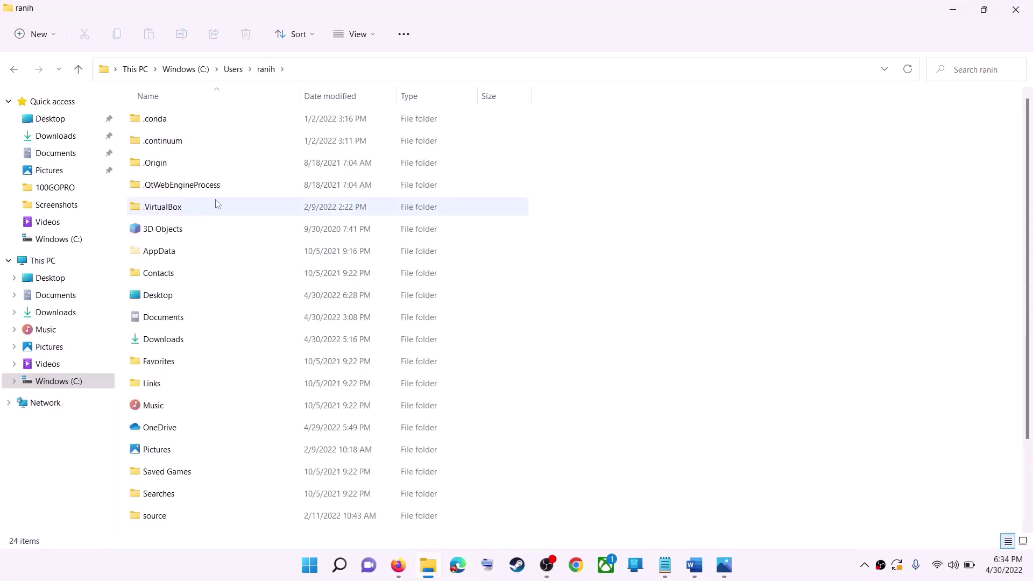
Check whether File Explorer is set to show hidden items, needed for the AppData folder
left_click(216, 255)
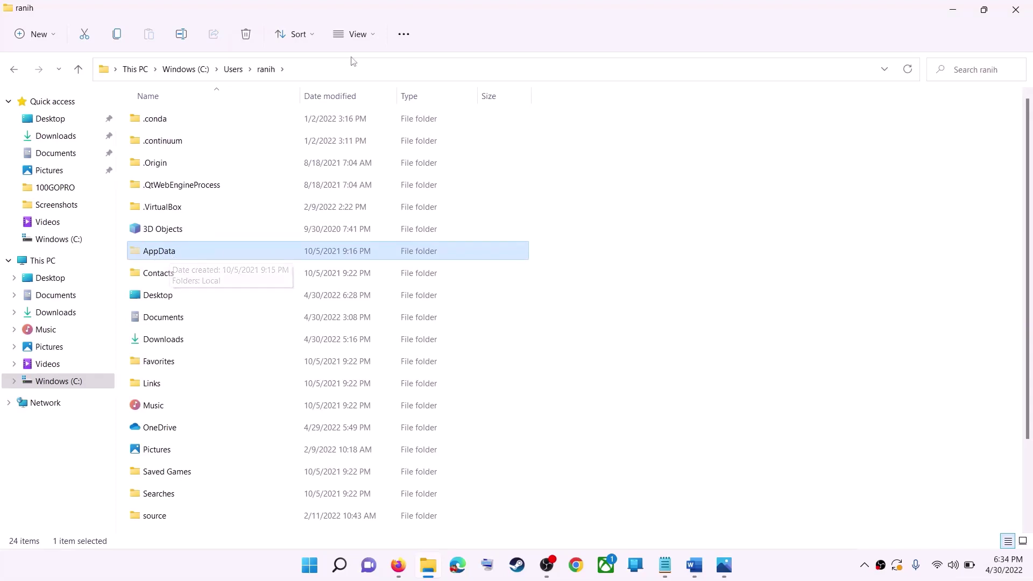
left_click(375, 40)
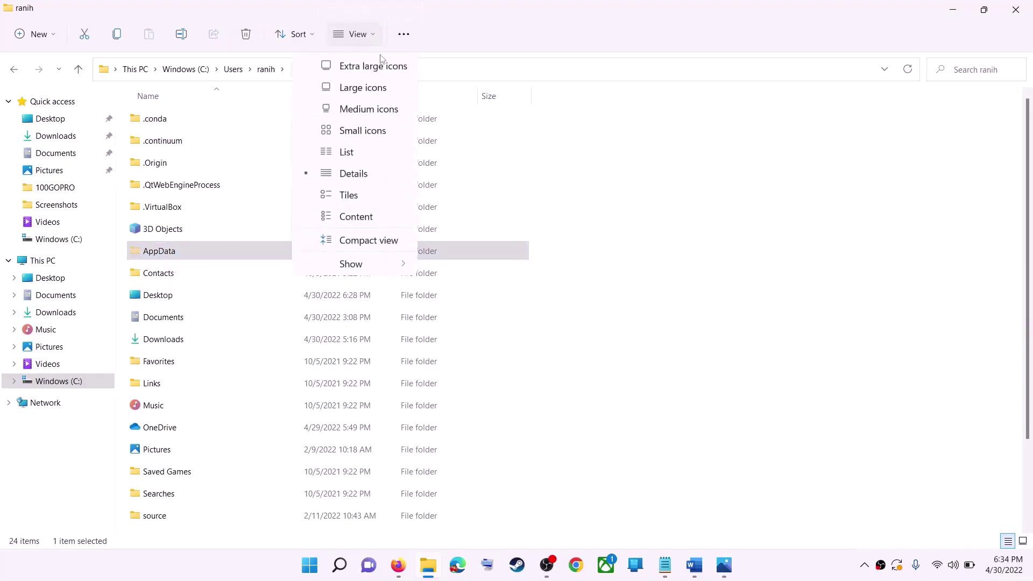
mouse_move(352, 268)
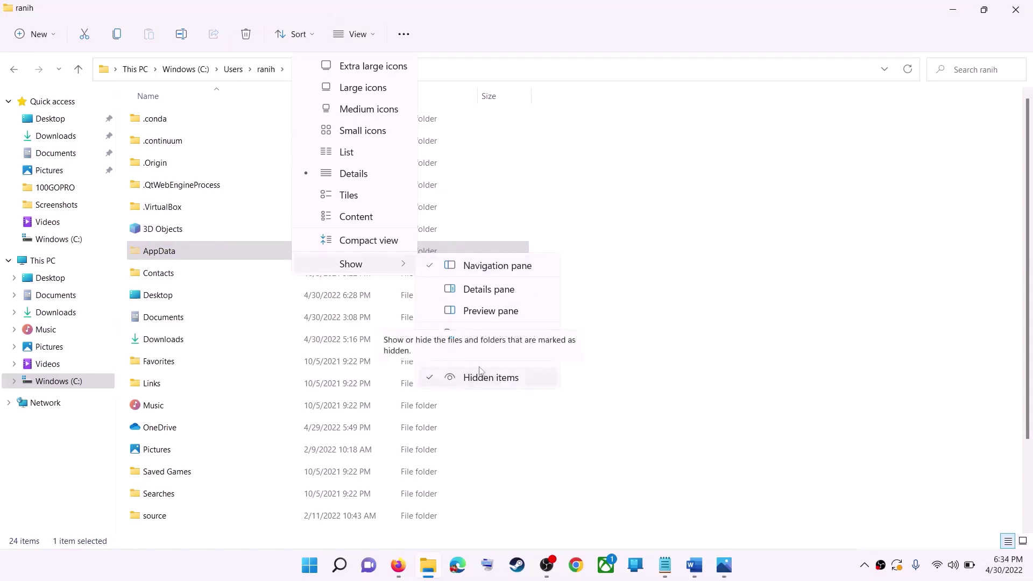
left_click(165, 257)
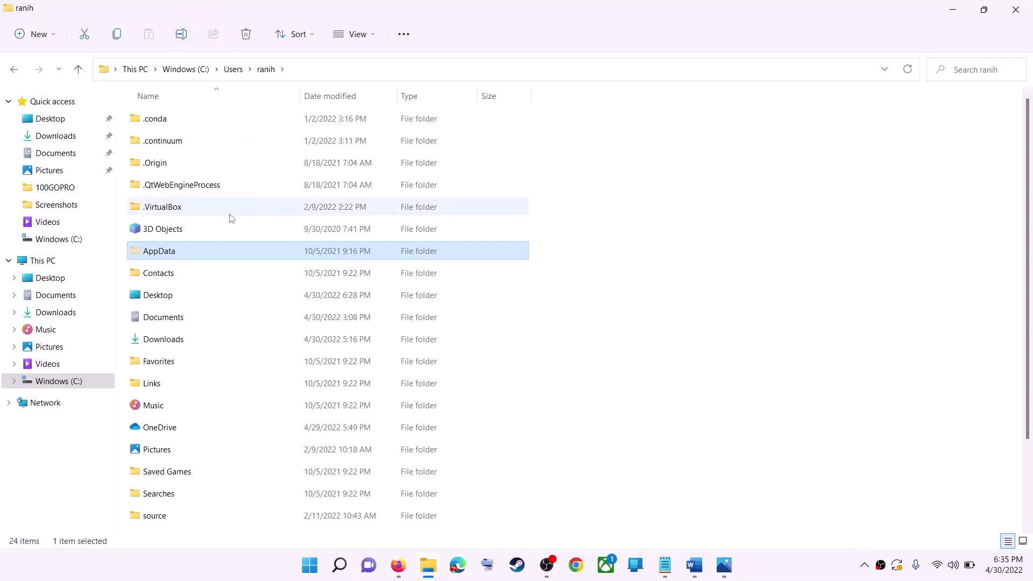
Open the Packages folder inside AppData\Local of the user profile
double_click(191, 252)
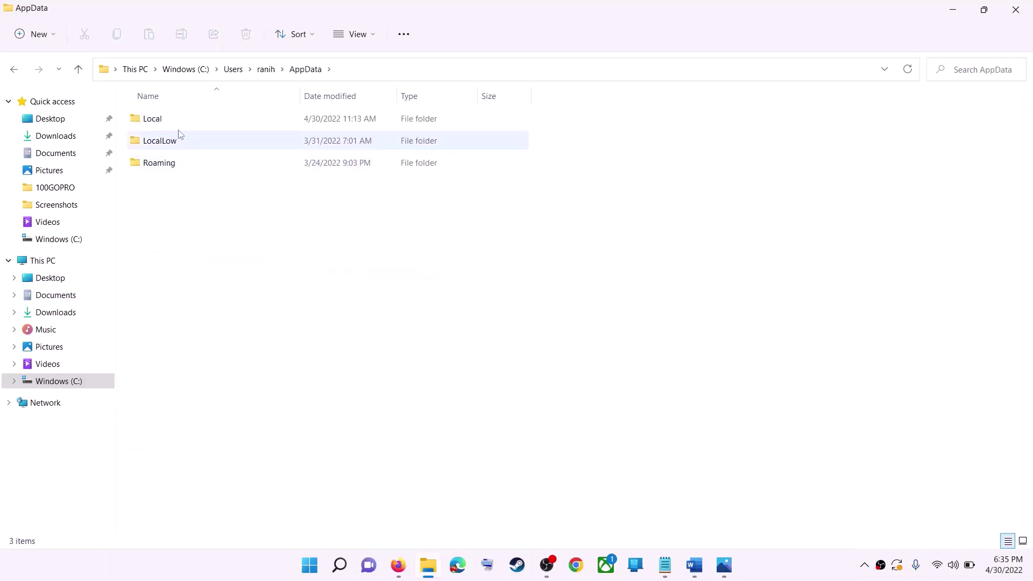
left_click(177, 127)
double_click(192, 124)
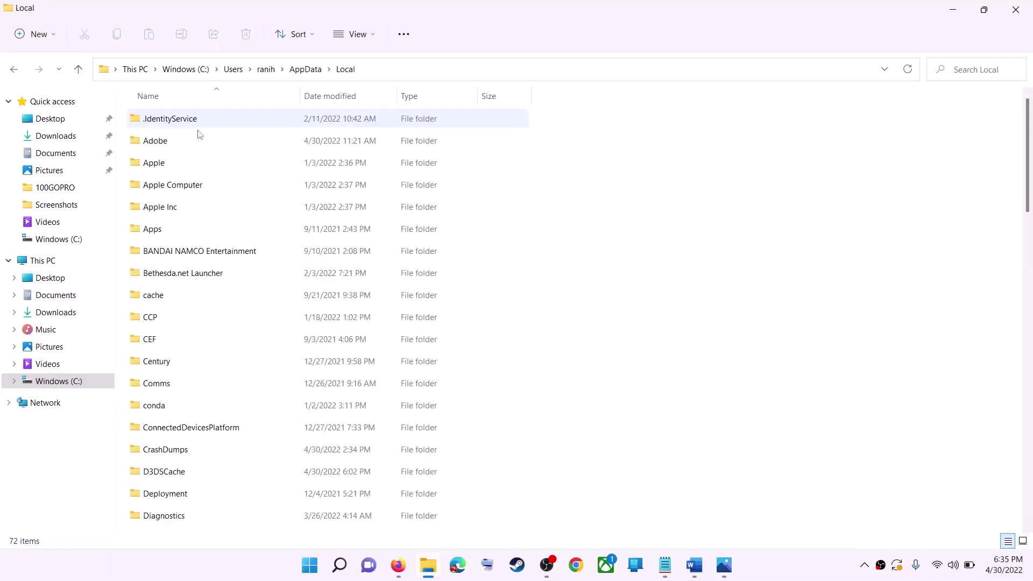
left_click(161, 209)
key("p")
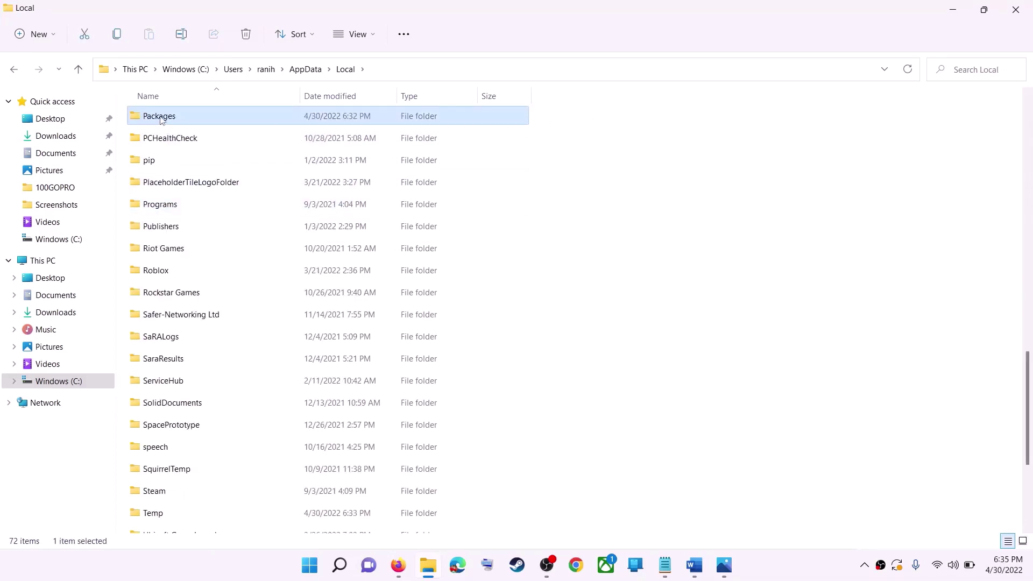
double_click(242, 123)
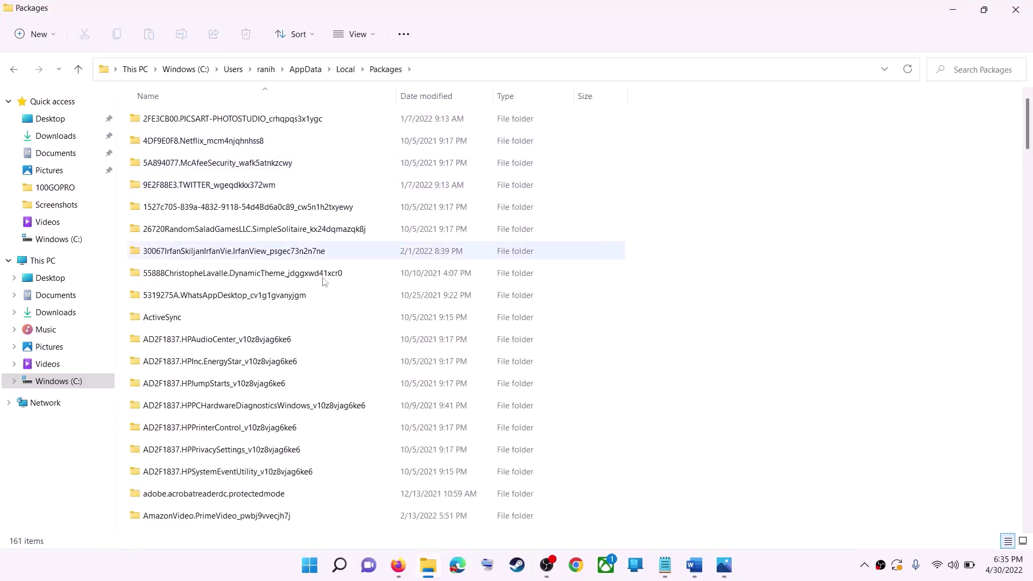
Check the folder name under step 5 in Word, and open Microsoft.WindowsStore_8wekyb3d8bbwe in the Packages folder
scroll(298, 339, "down", 5)
scroll(300, 341, "down", 12)
key("alt+Tab")
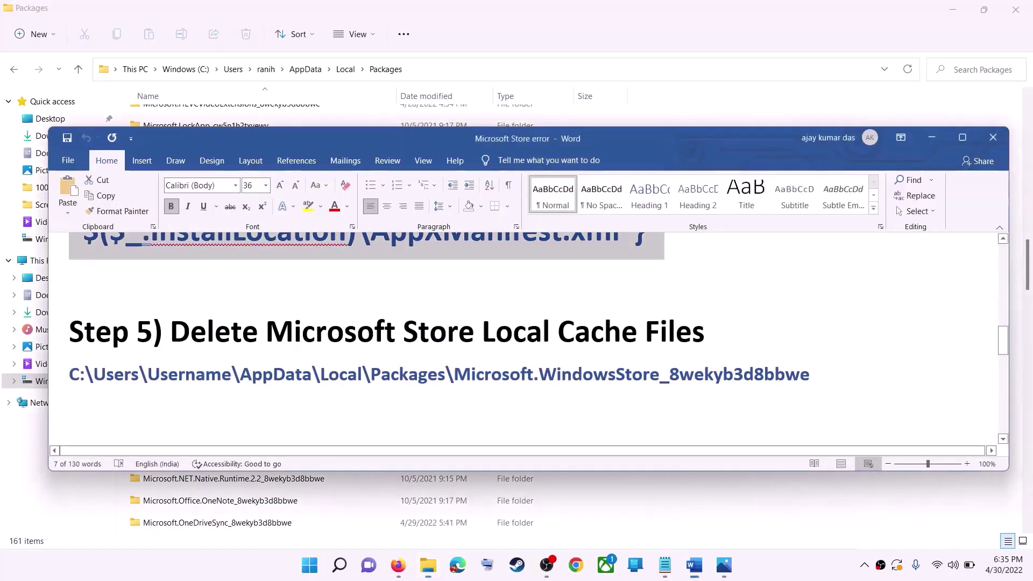
key("alt+Tab")
scroll(278, 368, "down", 15)
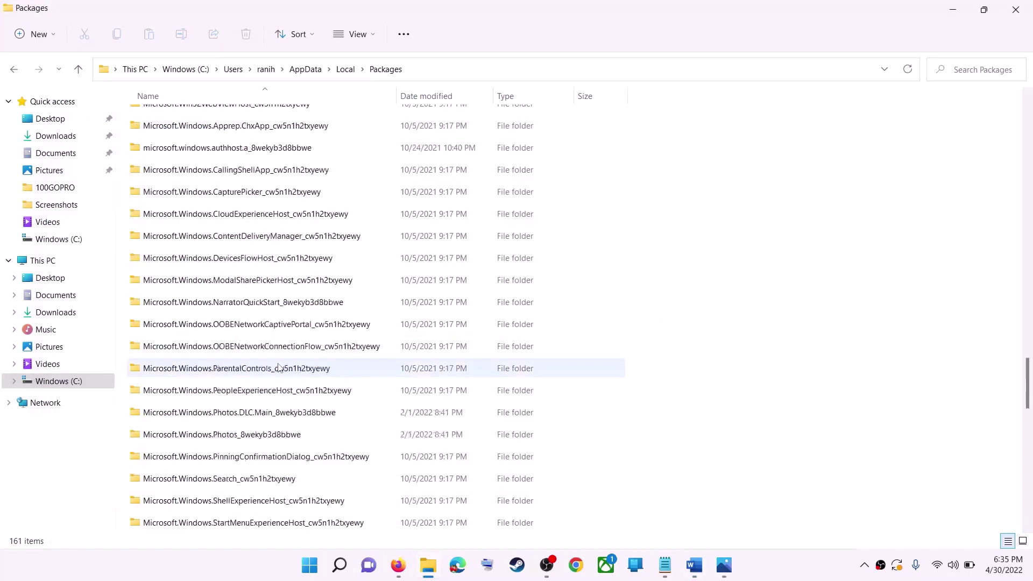
scroll(284, 363, "down", 3)
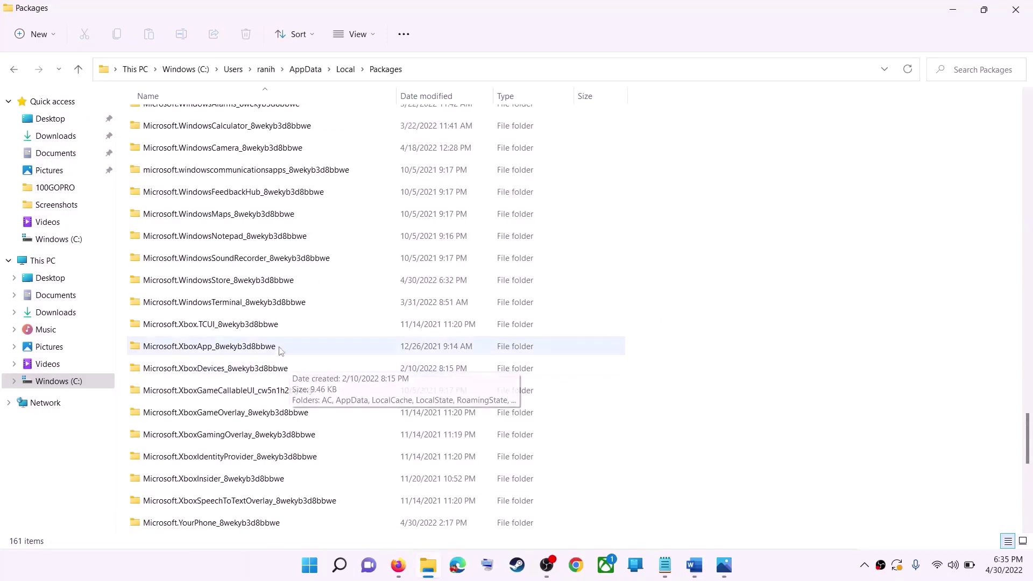
left_click(224, 283)
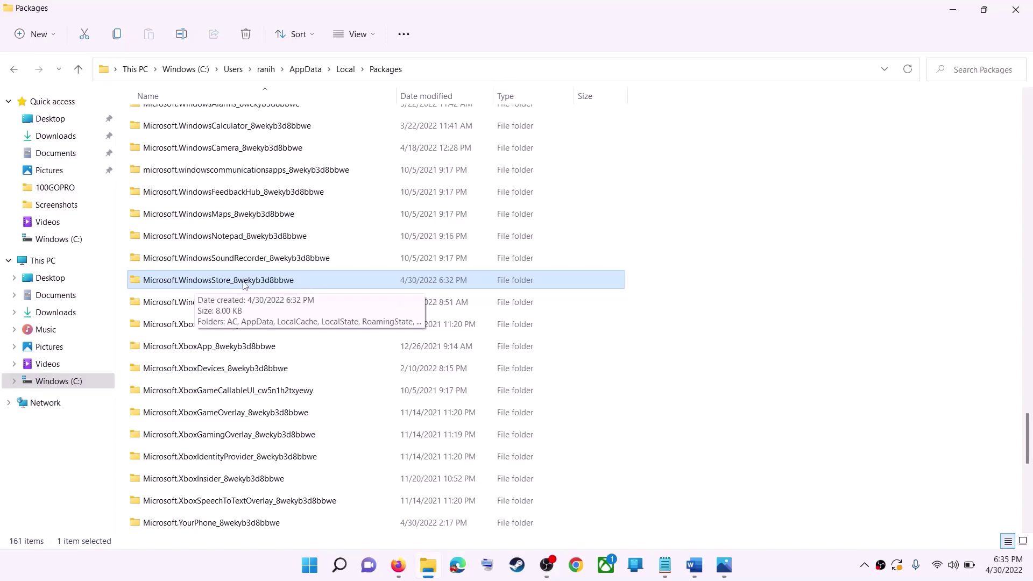
left_click(217, 280)
left_click(298, 280)
left_click(330, 279)
double_click(321, 278)
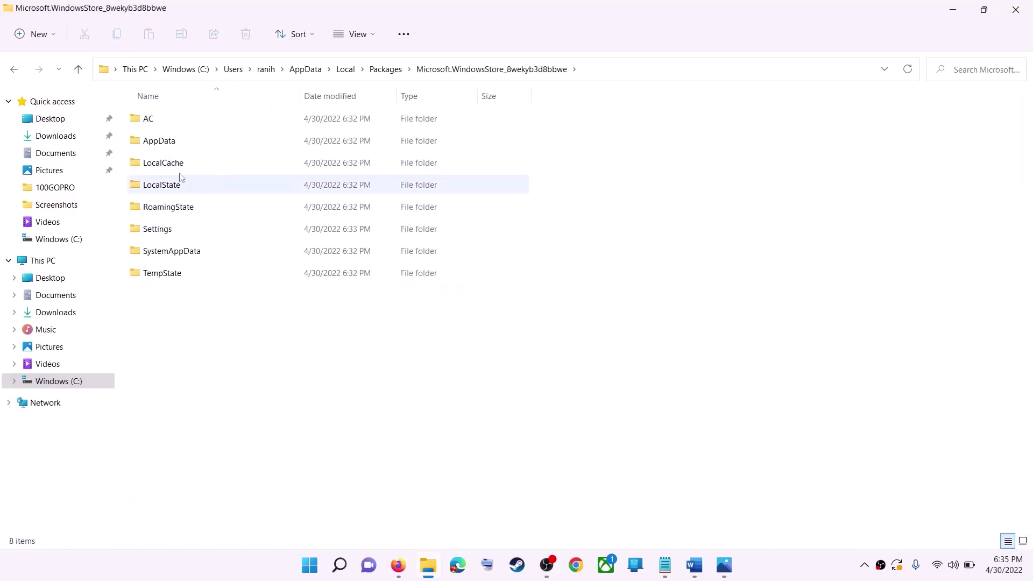
Delete the LocalCache folder from the Microsoft.WindowsStore_8wekyb3d8bbwe folder
left_click(174, 166)
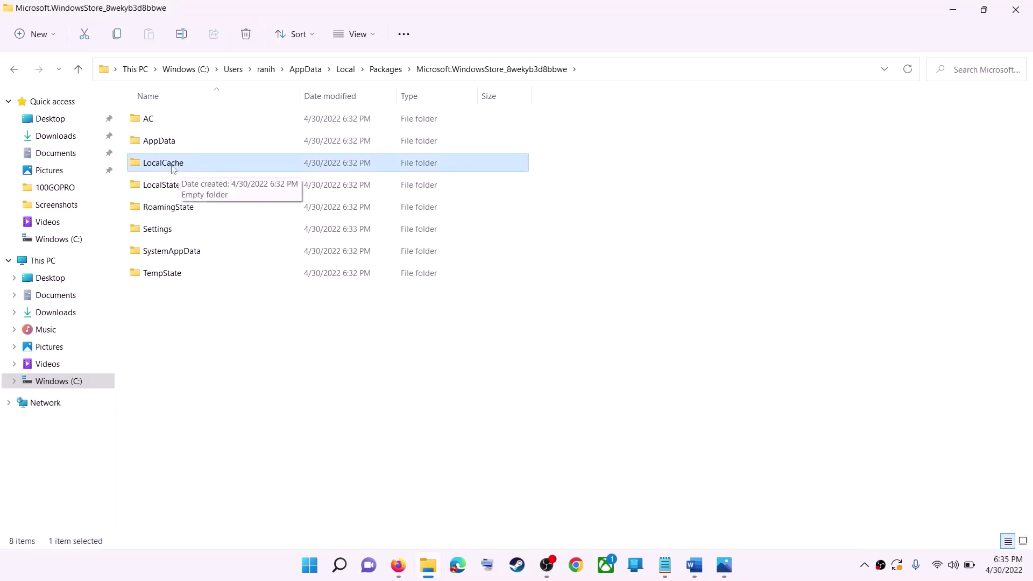
right_click(174, 167)
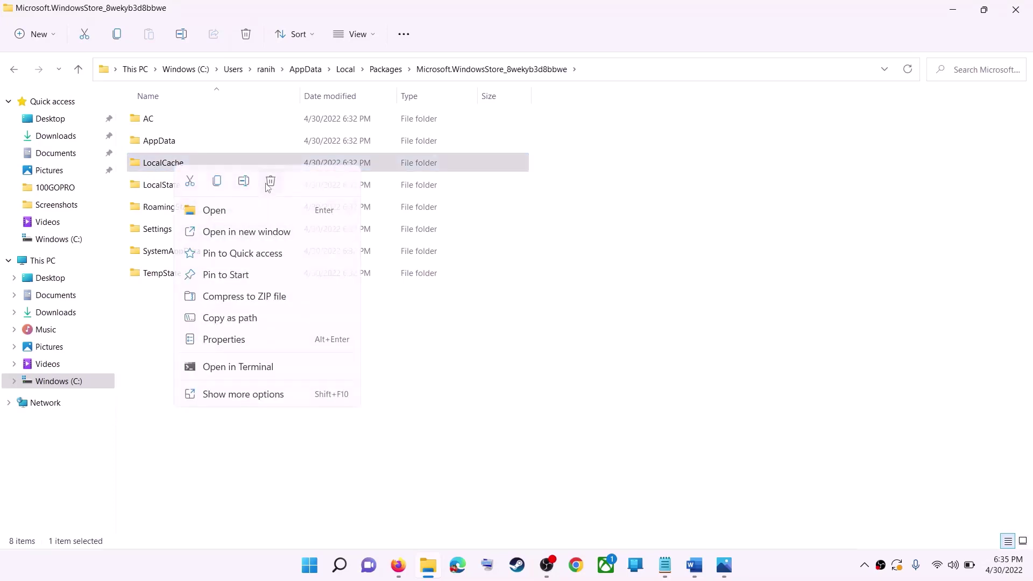
left_click(270, 181)
Display the computer's restart and shutdown options, dismiss them without restarting, and close File Explorer
key("super")
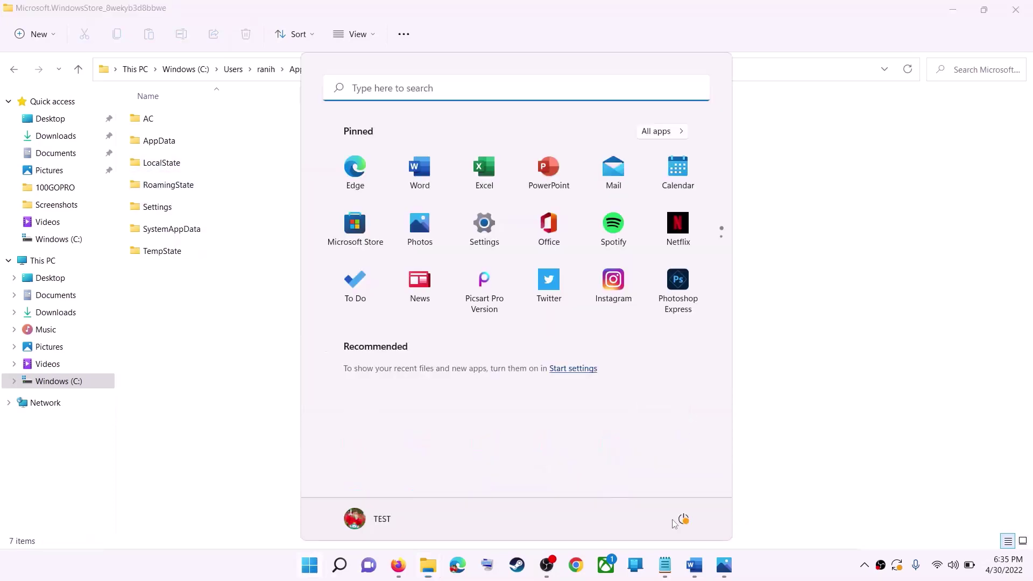
left_click(683, 518)
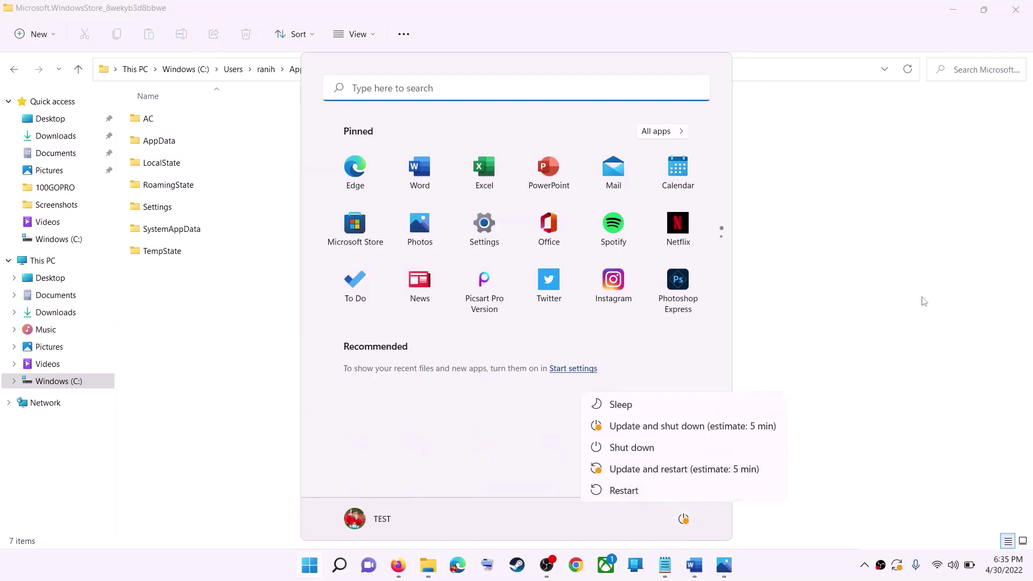
key("Escape")
left_click(886, 269)
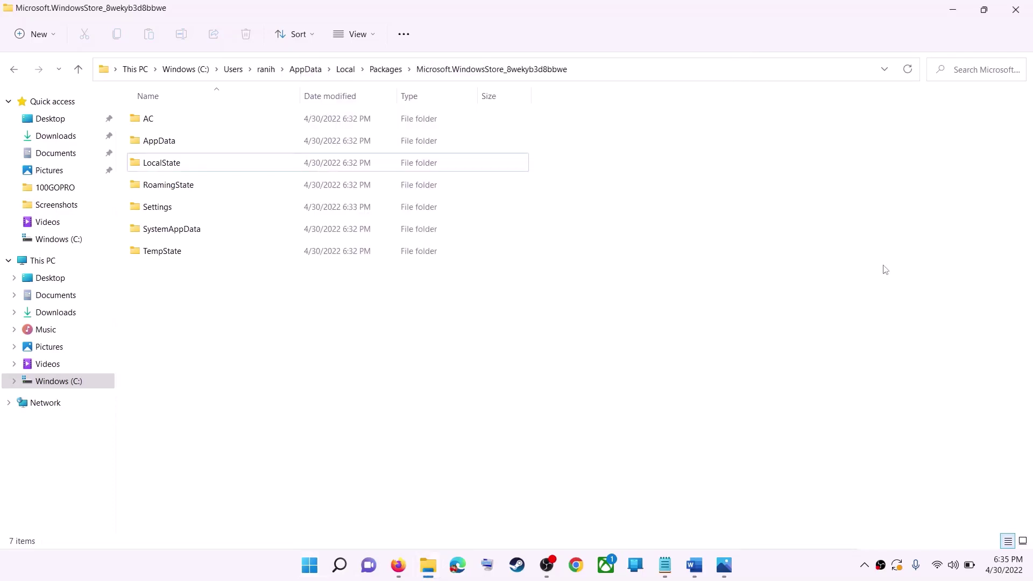
left_click(1005, 7)
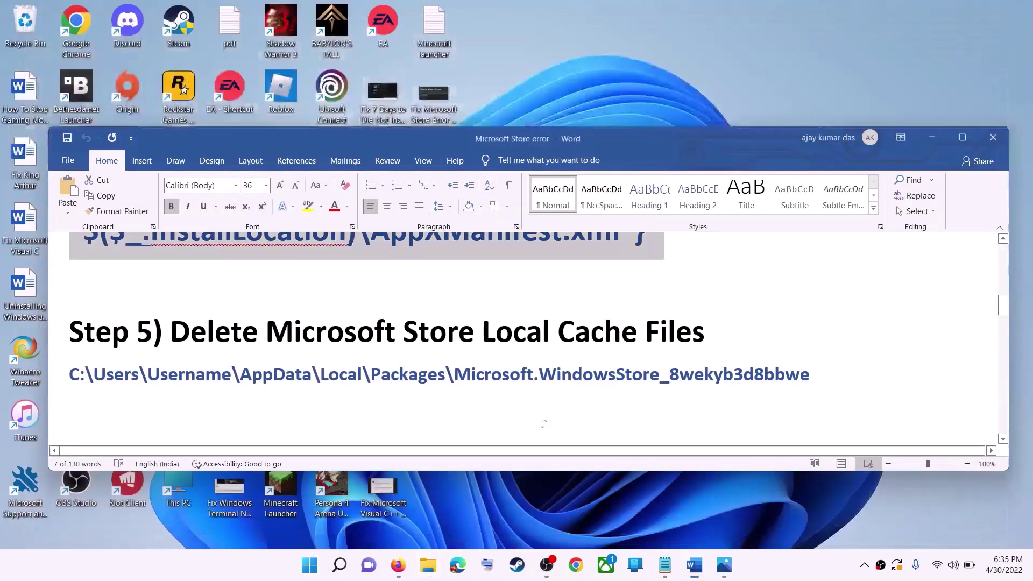
Find step 6 in the Word document and highlight "Get Updates in store library"
left_click(265, 358)
scroll(280, 339, "down", 1)
scroll(280, 339, "down", 2)
scroll(280, 339, "up", 1)
left_click_drag(281, 370, 681, 368)
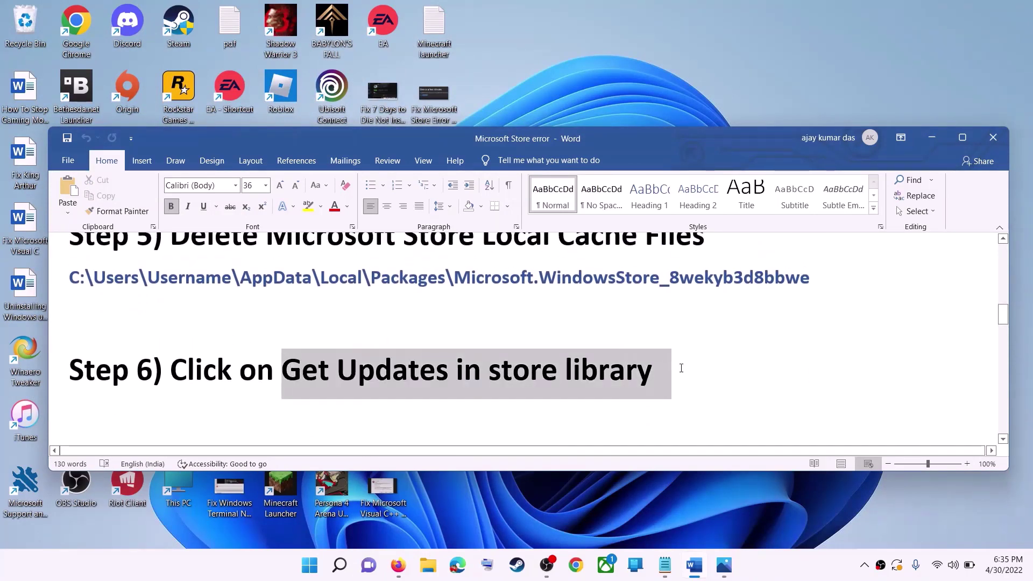
Open the Microsoft Store and check its Library for app updates, then minimize the Store window
left_click(314, 569)
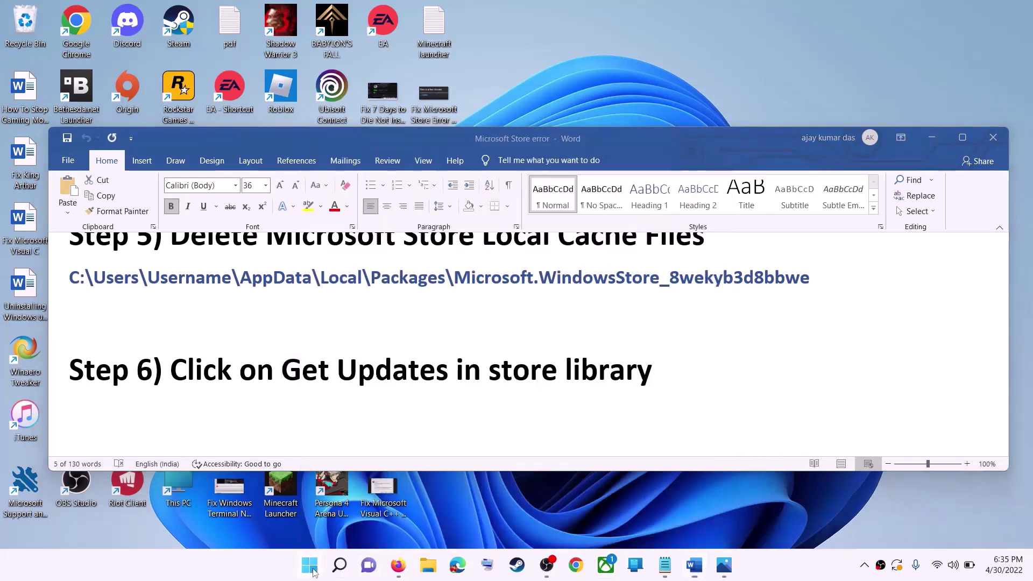
type("store")
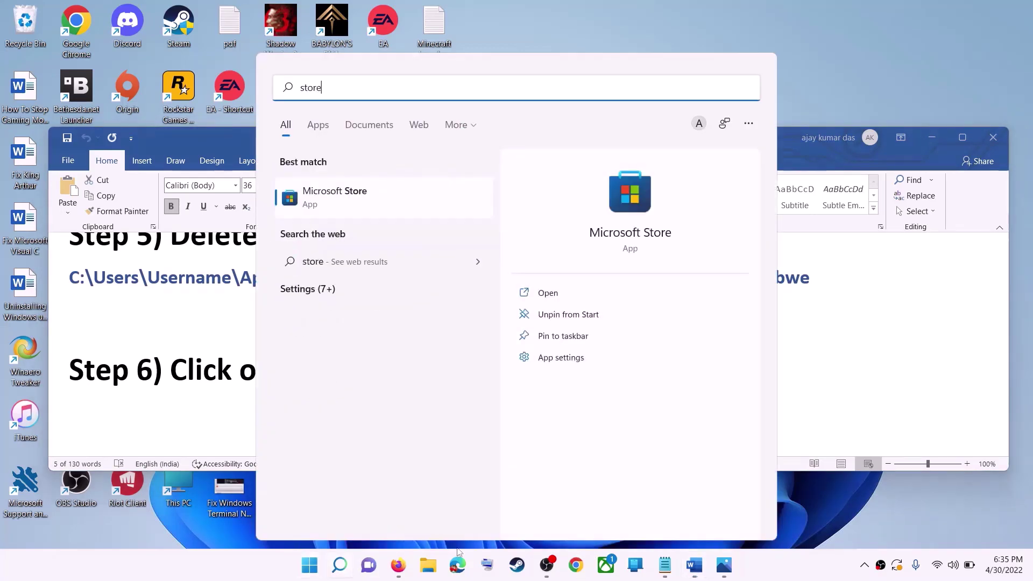
key("Return")
left_click(806, 11)
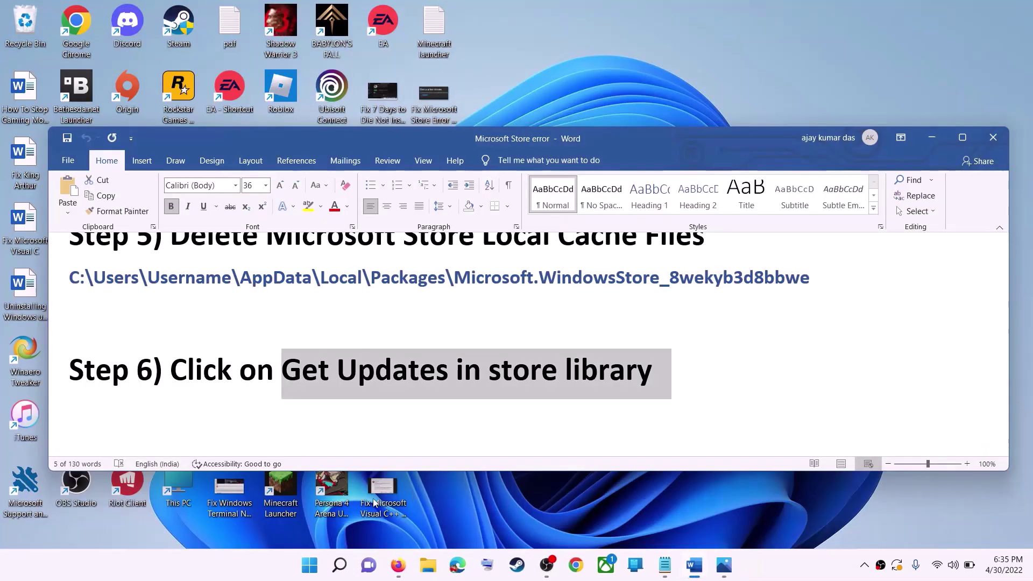
left_click(310, 564)
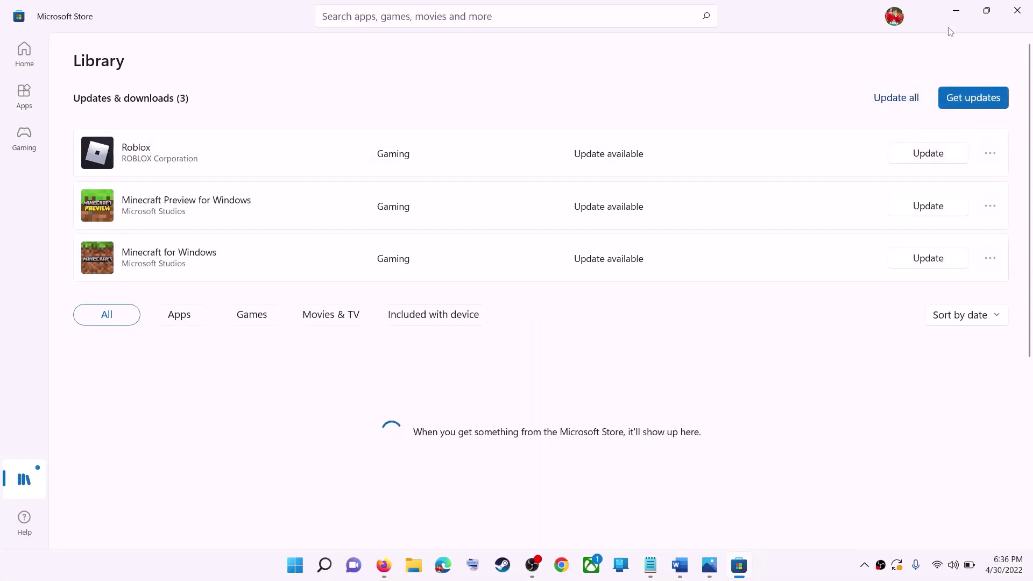
left_click(956, 12)
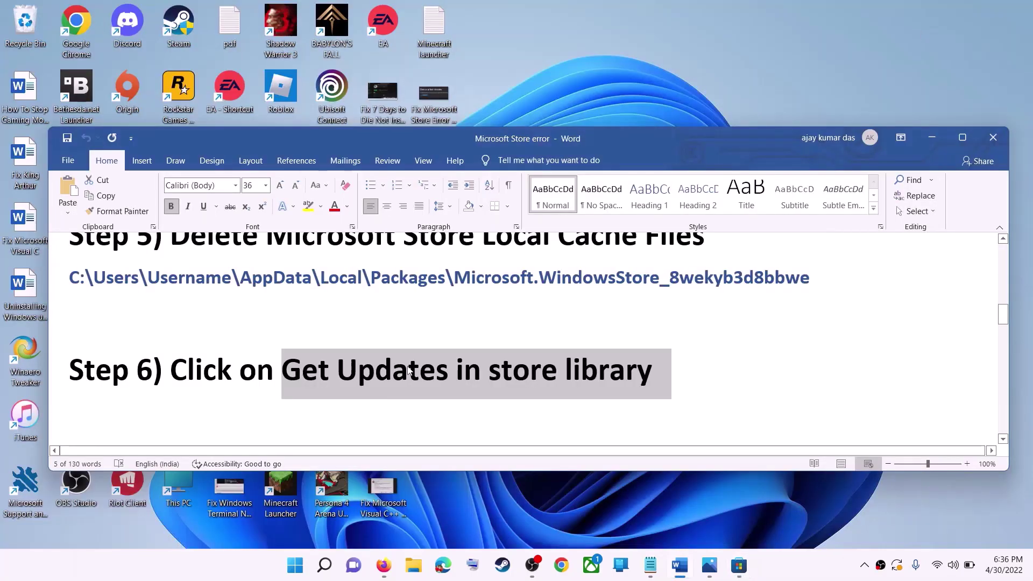
Highlight the instruction "Start all these services" under step 7 in Word and read the services listed below it
left_click_drag(182, 372, 652, 371)
scroll(317, 375, "down", 3)
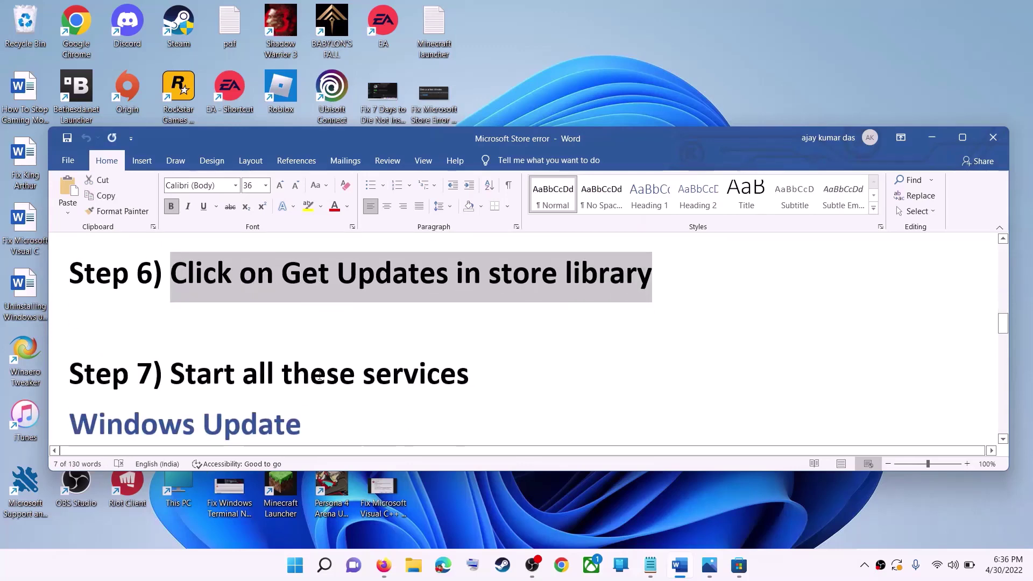
left_click_drag(170, 309, 469, 309)
scroll(469, 312, "down", 1)
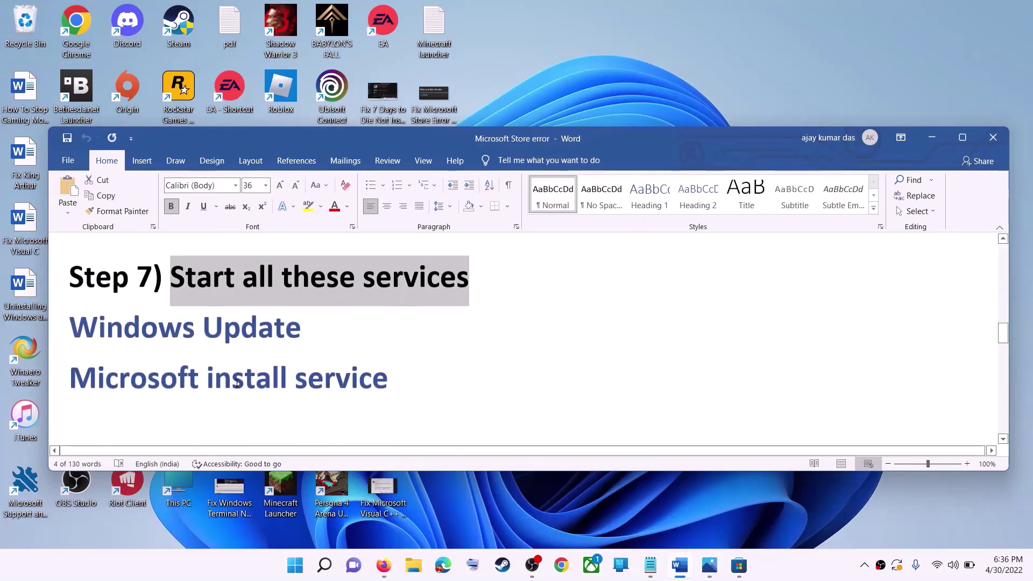
Search Windows for "services" and open the Services app
left_click(301, 576)
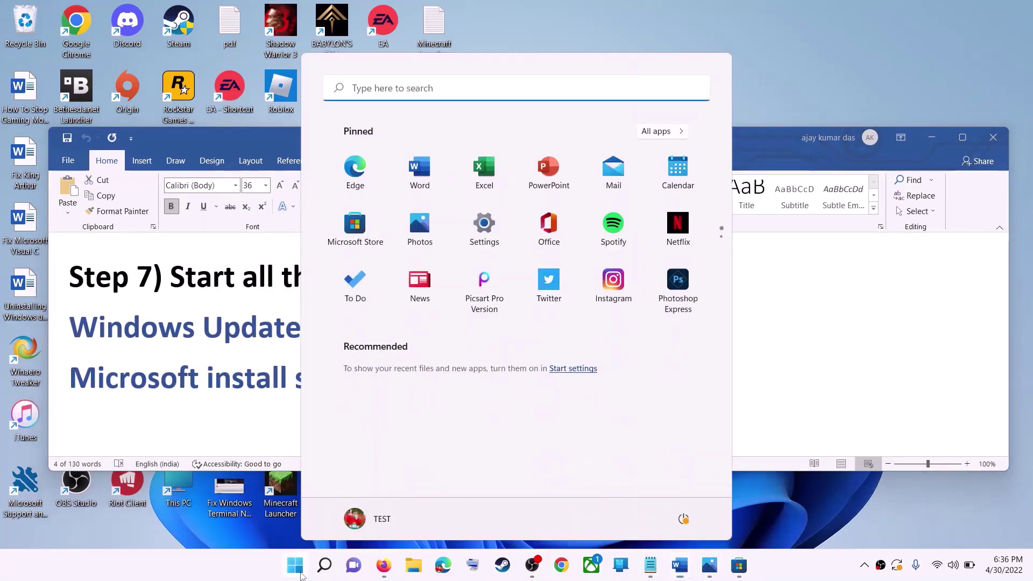
type("services")
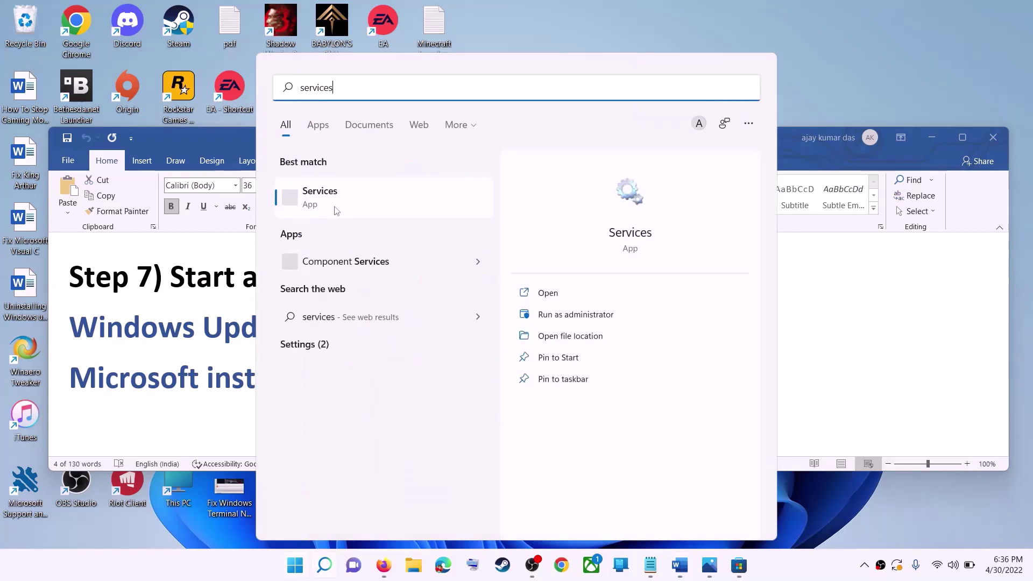
left_click(355, 202)
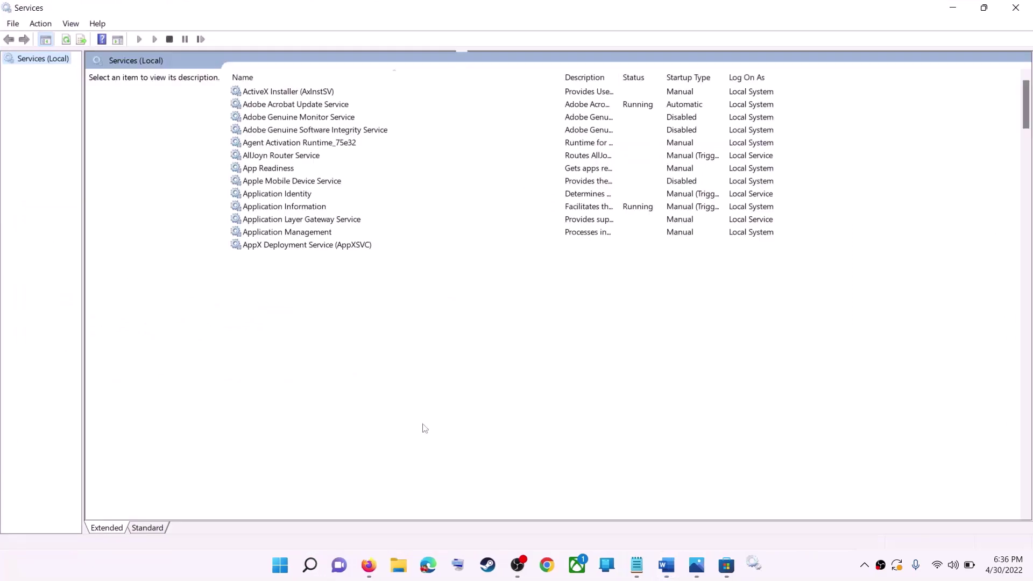
Set the Windows Update service's startup type to Automatic and restart the service
left_click(338, 409)
key("w")
scroll(357, 470, "down", 7)
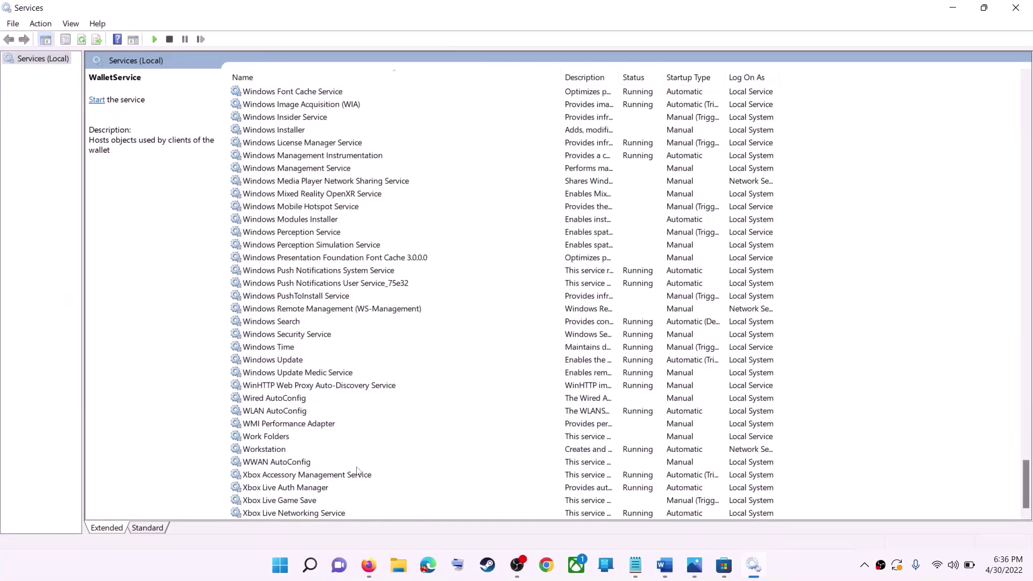
left_click(293, 361)
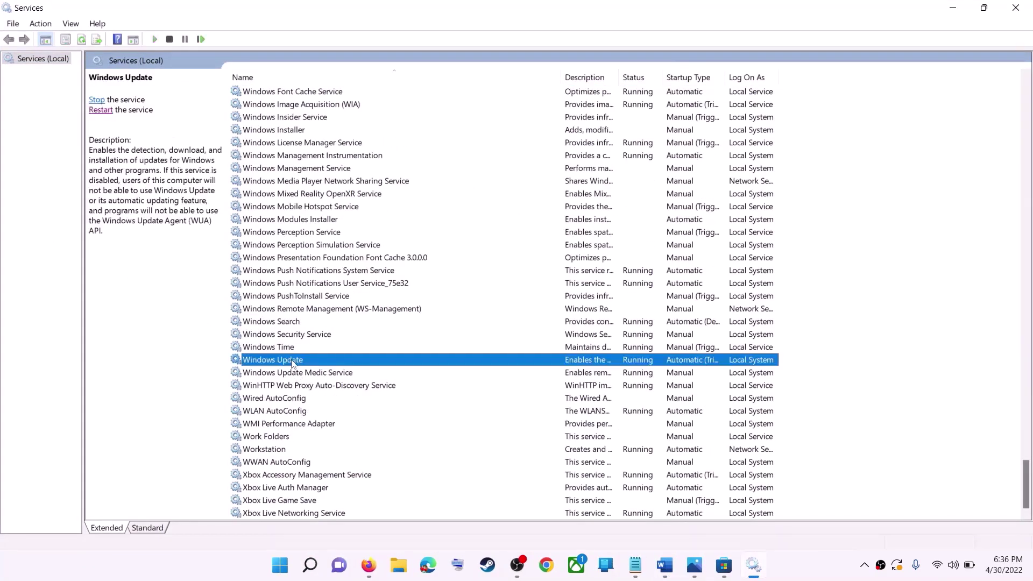
double_click(349, 365)
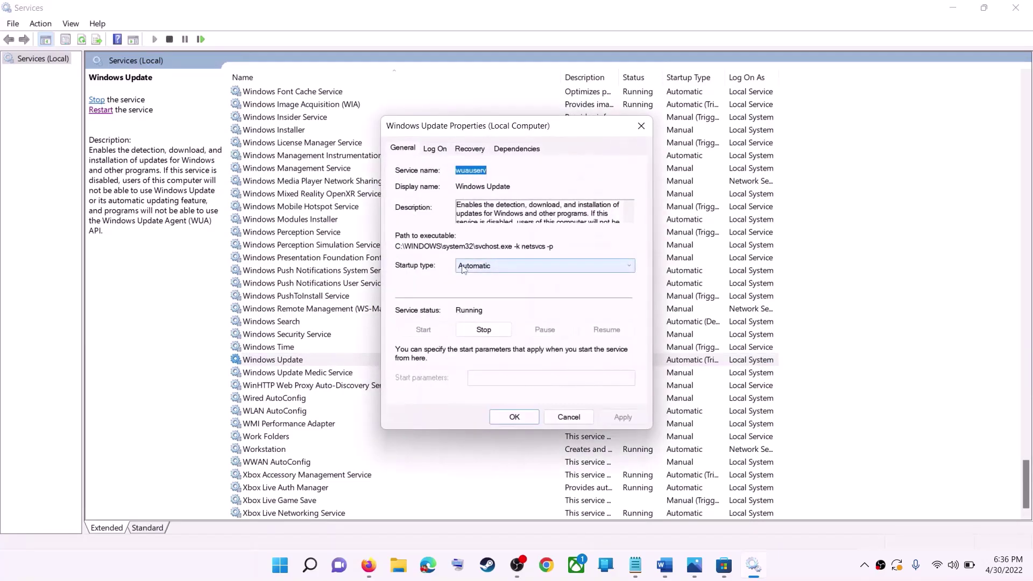
left_click(506, 269)
left_click(486, 287)
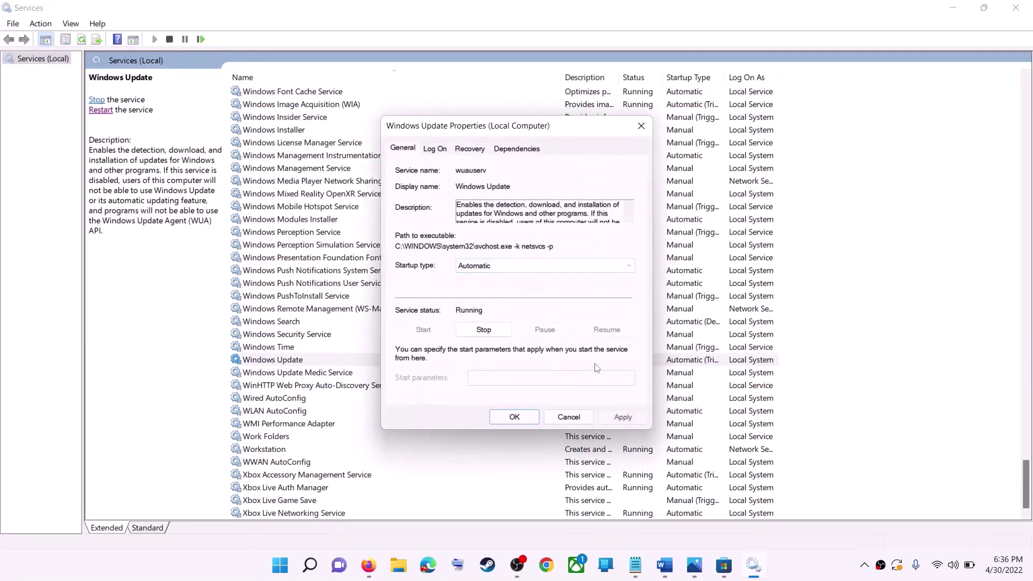
left_click(613, 417)
left_click(511, 415)
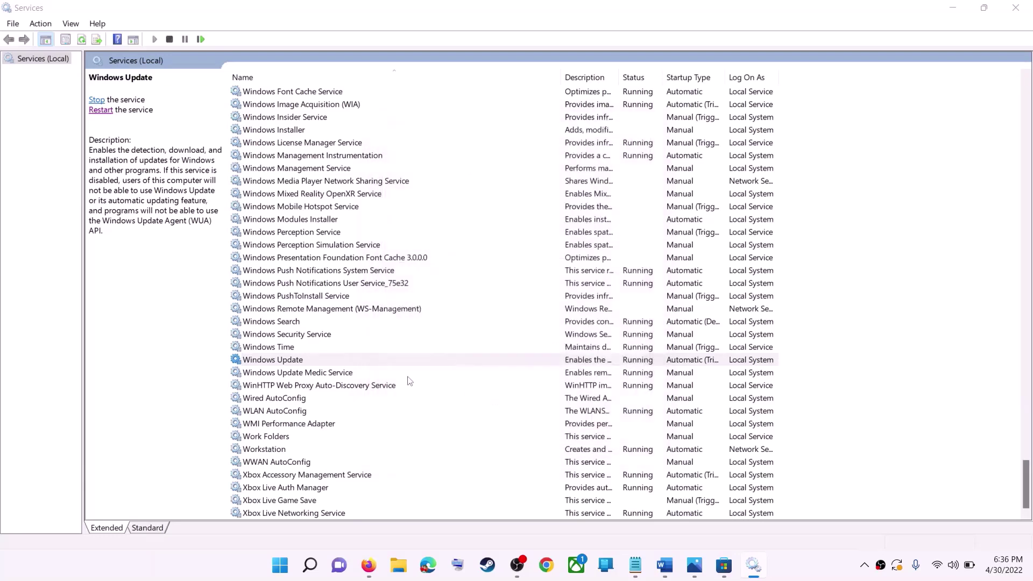
left_click(263, 362)
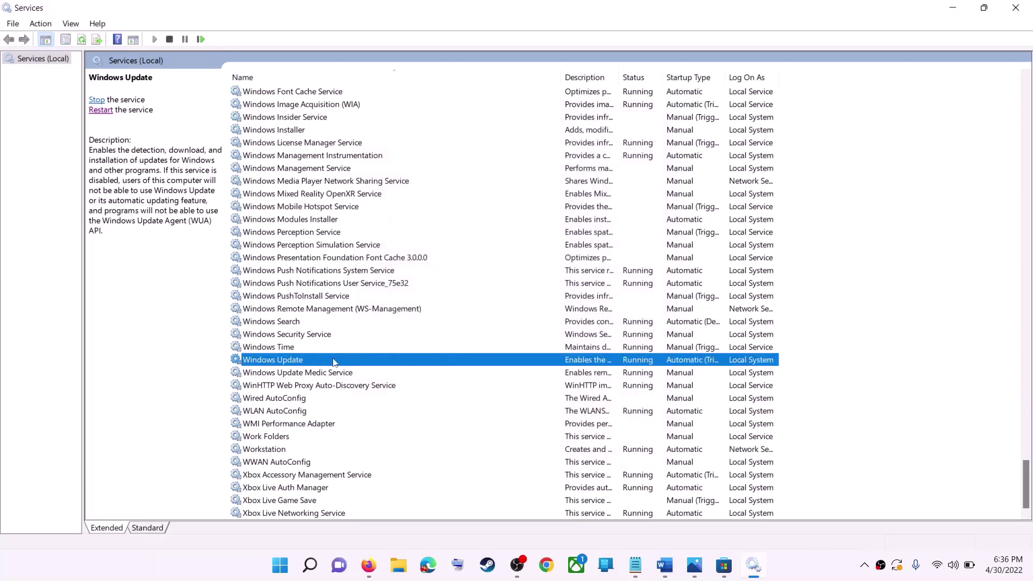
left_click(100, 110)
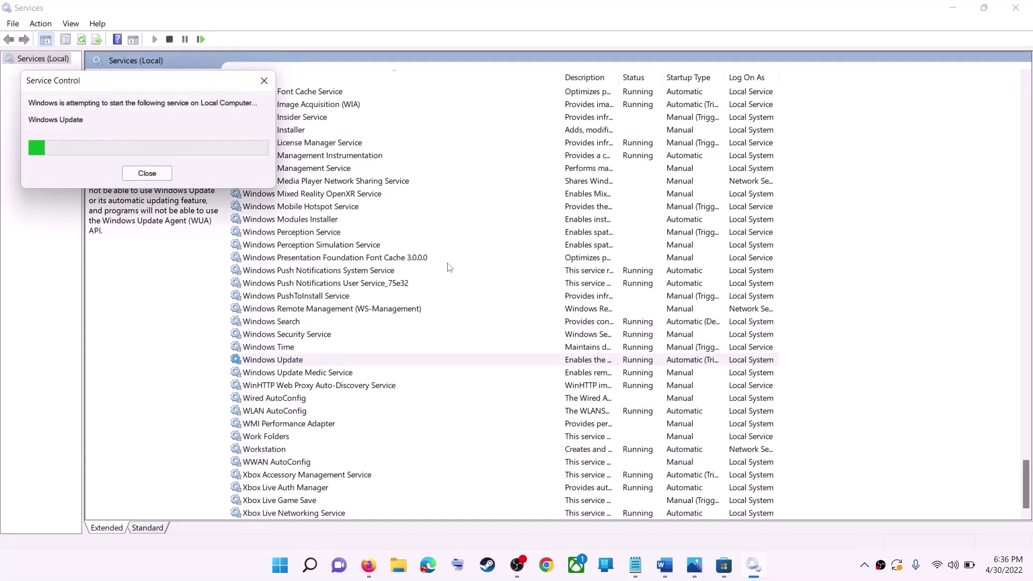
Set the Microsoft Store Install Service's startup type to Automatic and restart the service
left_click(331, 271)
key("m")
left_click(333, 285)
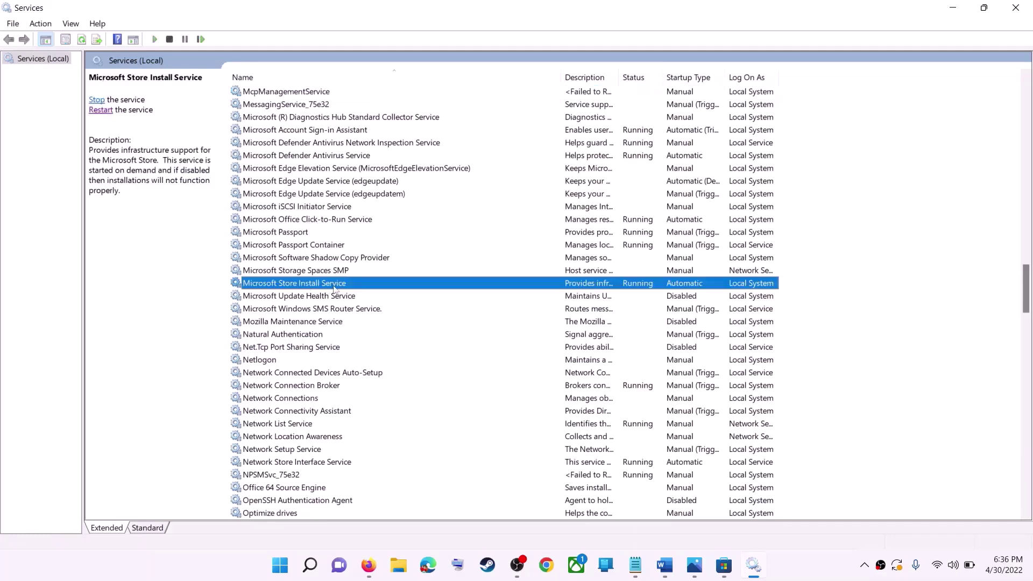
double_click(481, 290)
left_click(530, 265)
left_click(479, 288)
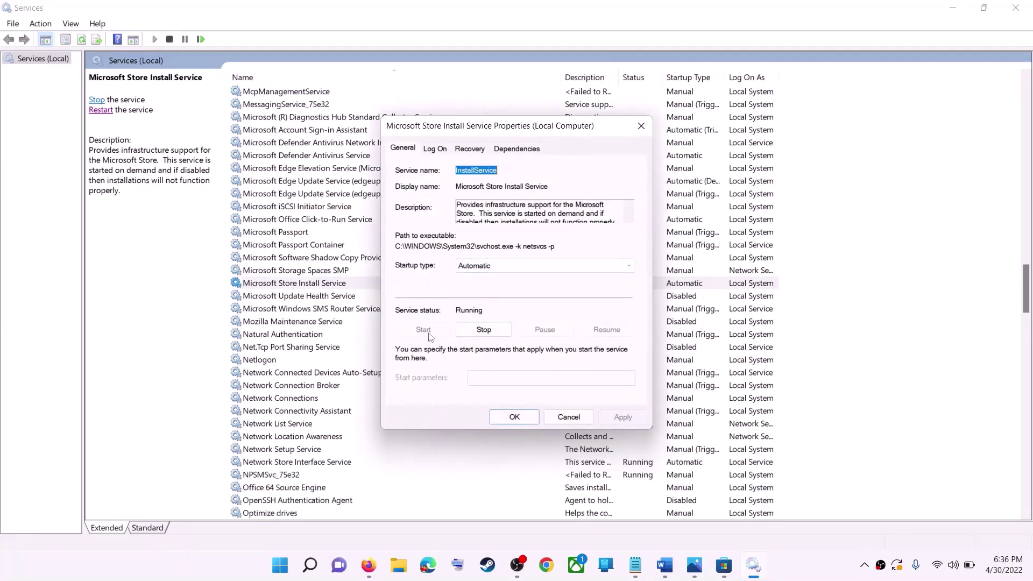
left_click(514, 417)
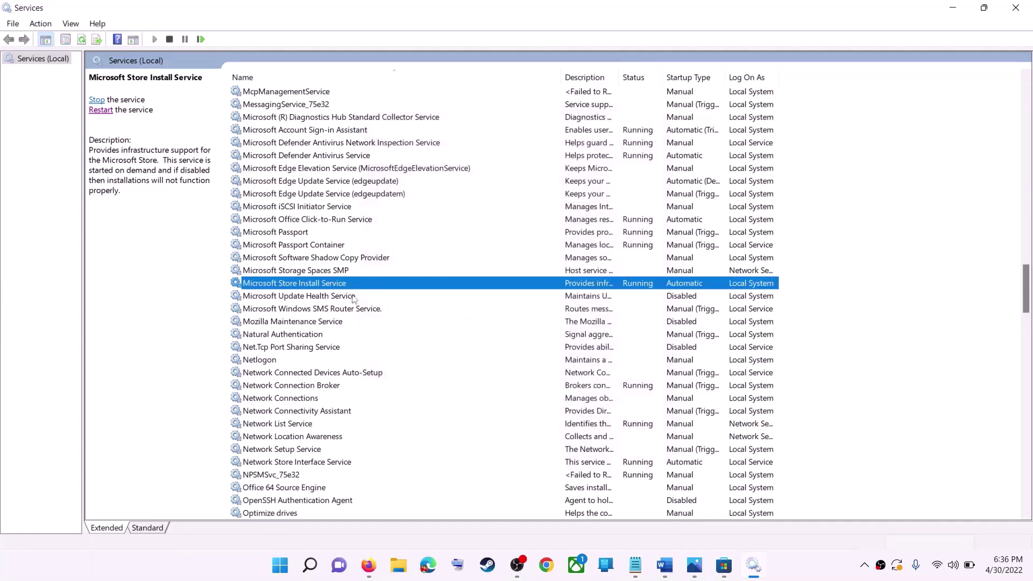
left_click(95, 113)
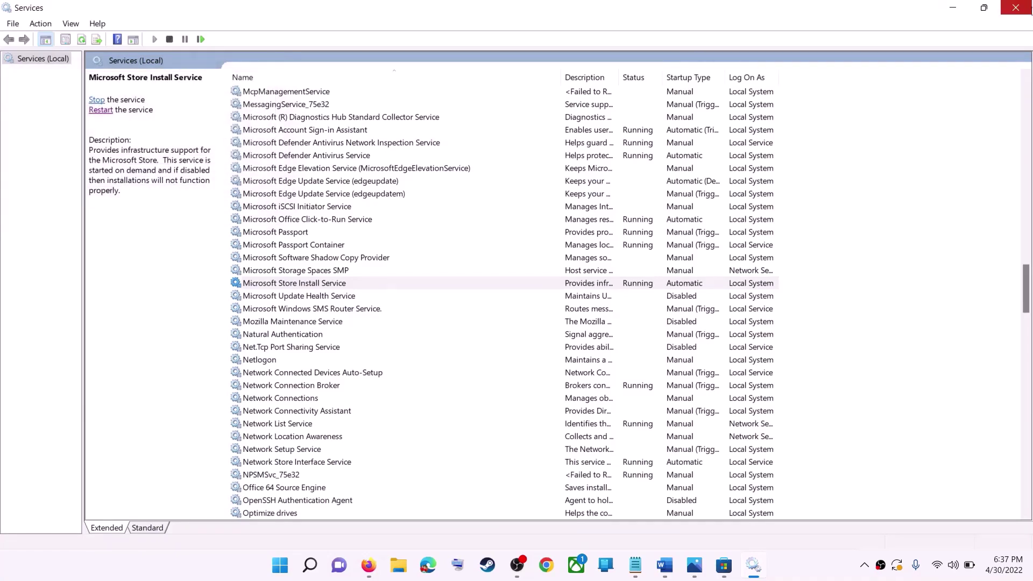
Close Services and highlight "Update Windows" under step 8 in the Word document
left_click(1015, 7)
scroll(292, 356, "down", 1)
scroll(292, 356, "down", 4)
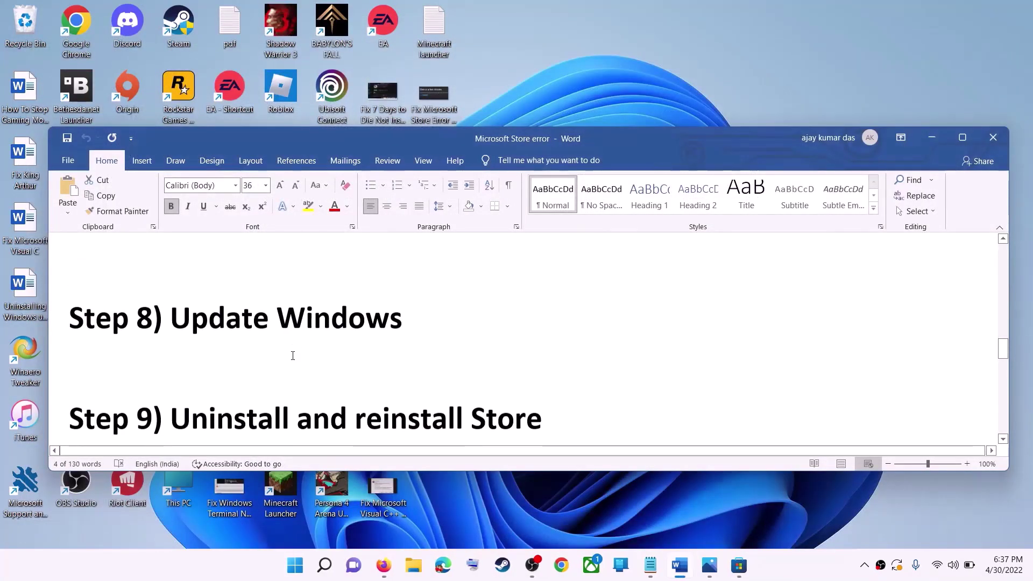
scroll(292, 357, "up", 1)
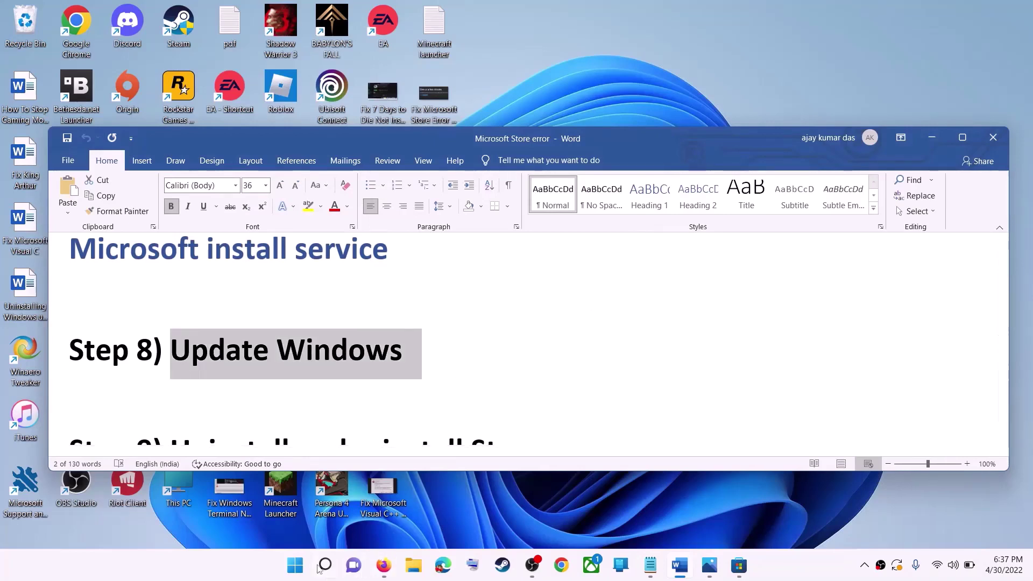
Check the Windows Update page in Settings for pending updates, and minimize Settings without restarting
left_click(295, 565)
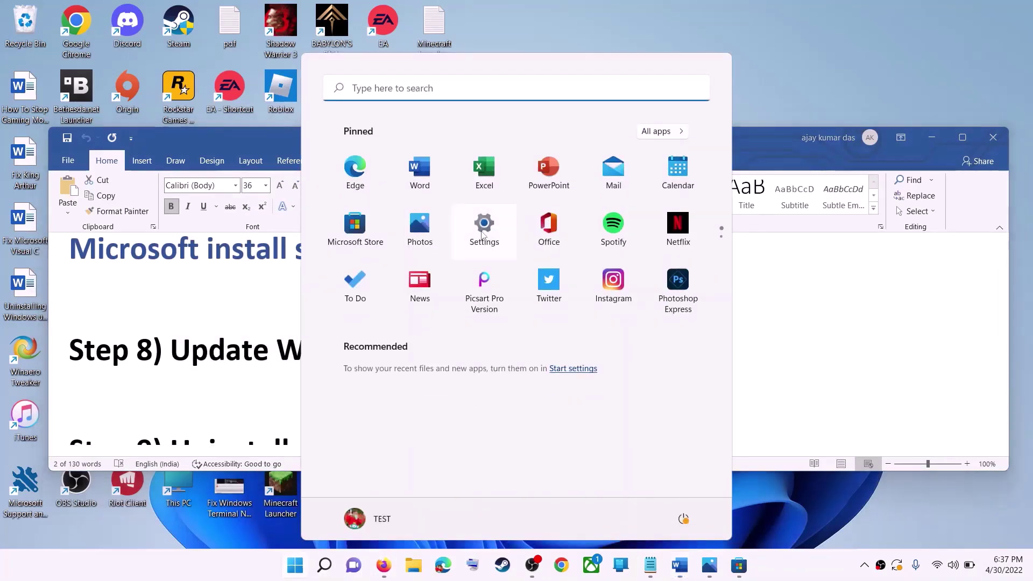
left_click(482, 235)
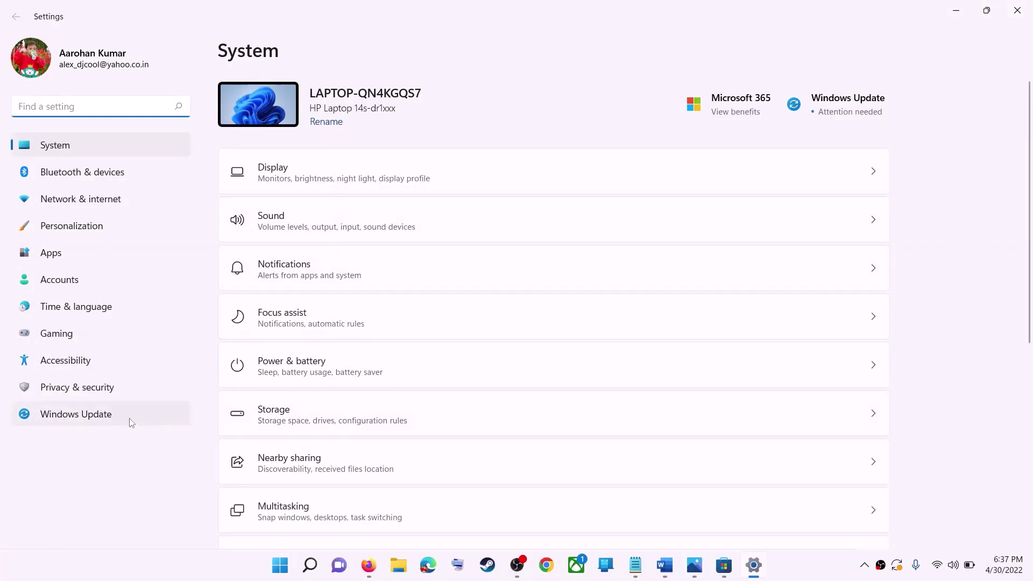
left_click(81, 416)
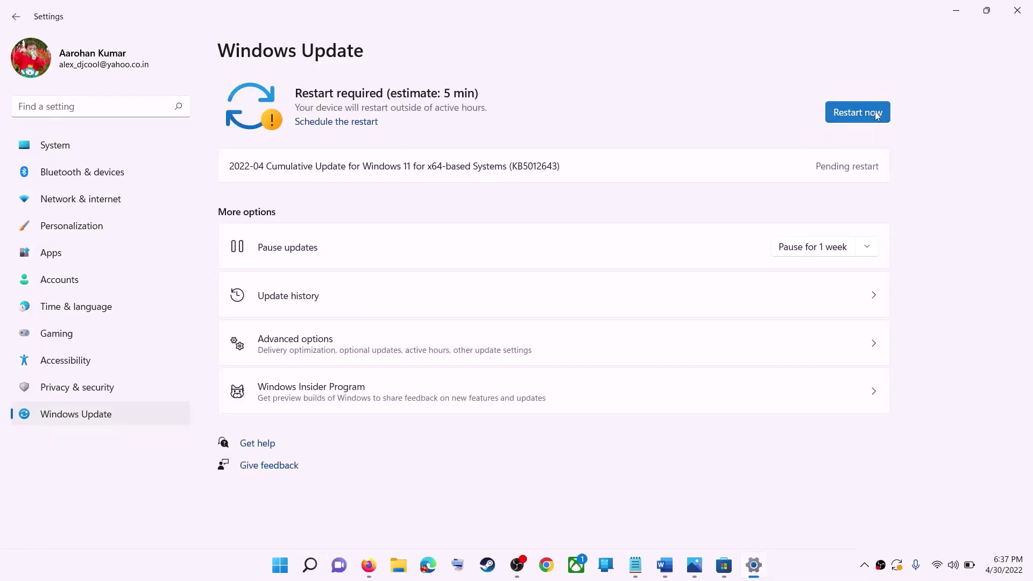
left_click(956, 11)
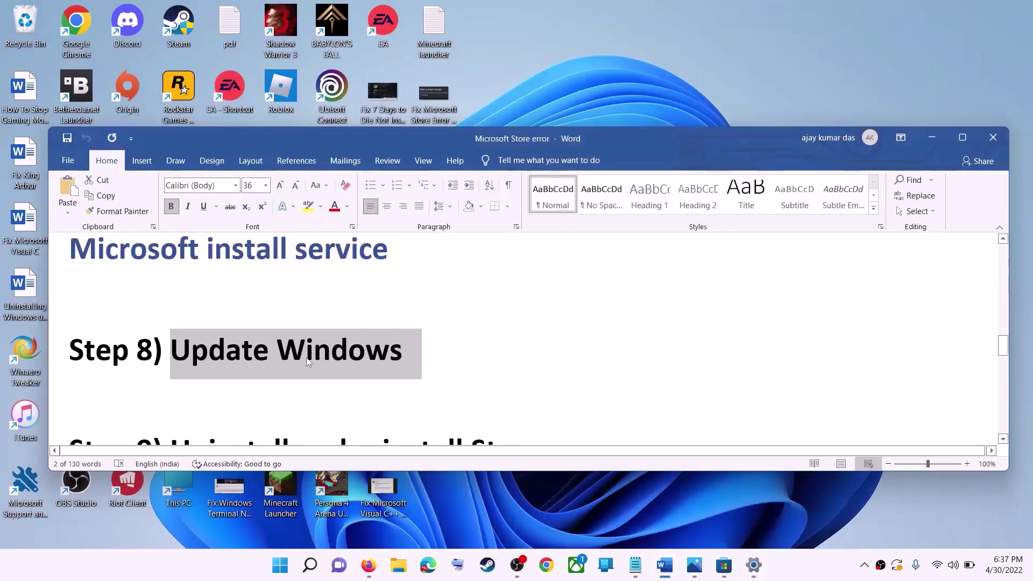
Copy the command Get-AppxPackage -allusers *WindowsStore* | Remove-AppxPackage from step 9 in the Word document
scroll(304, 360, "down", 3)
scroll(309, 354, "down", 1)
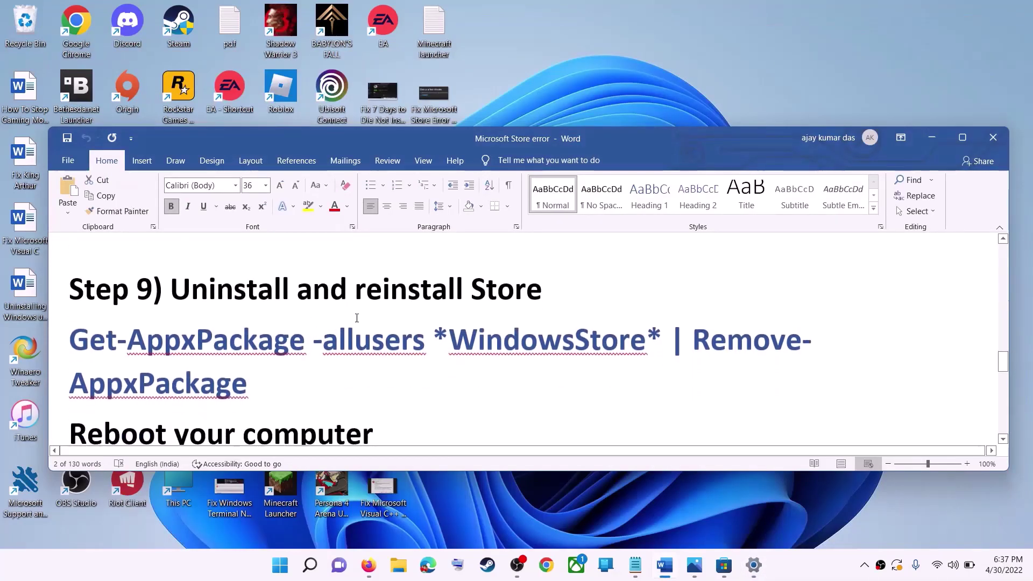
left_click_drag(272, 383, 91, 352)
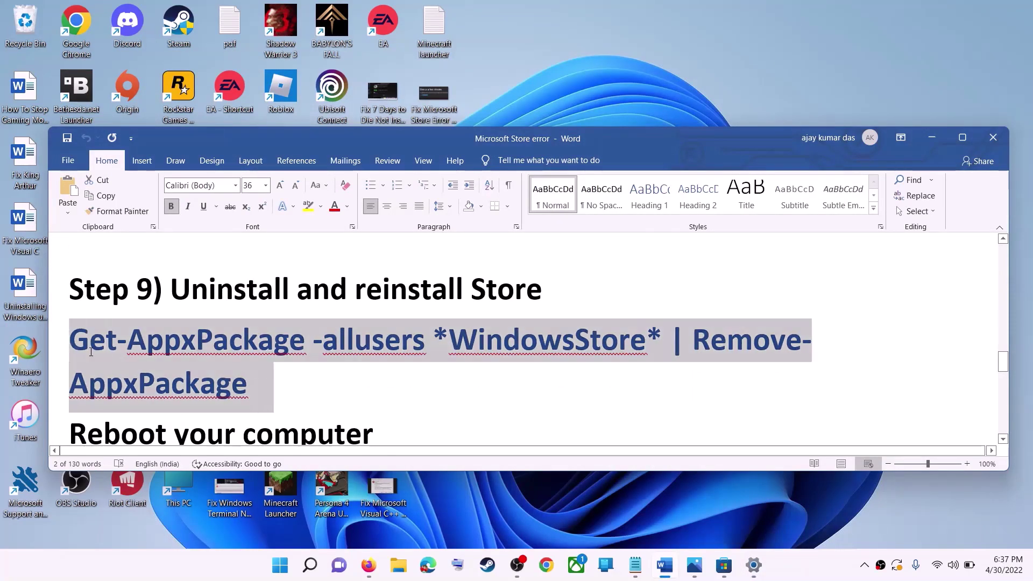
right_click(156, 364)
left_click(207, 205)
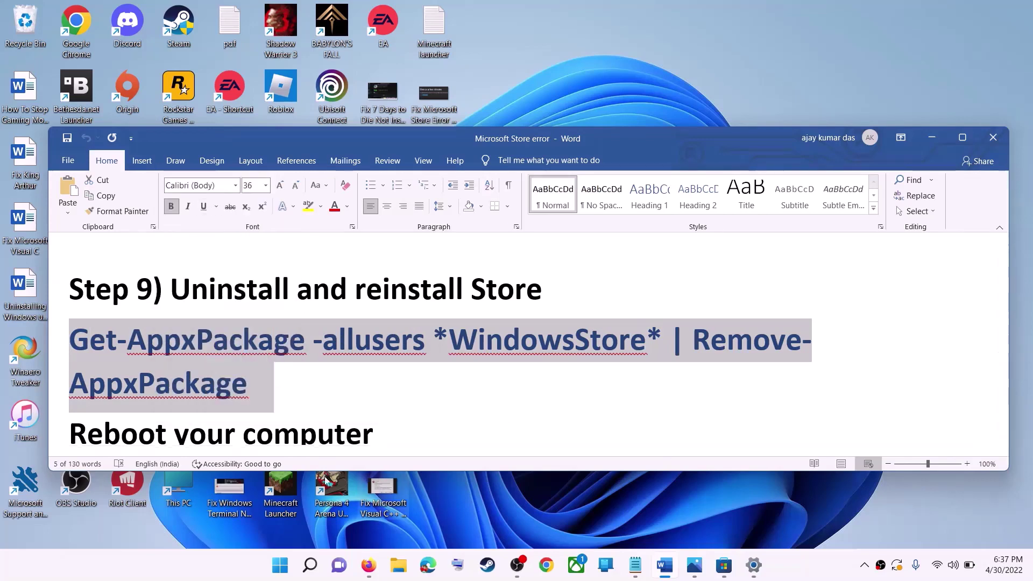
Open Windows PowerShell as administrator and run the copied Get-AppxPackage -allusers *WindowsStore* | Remove-AppxPackage command
left_click(283, 570)
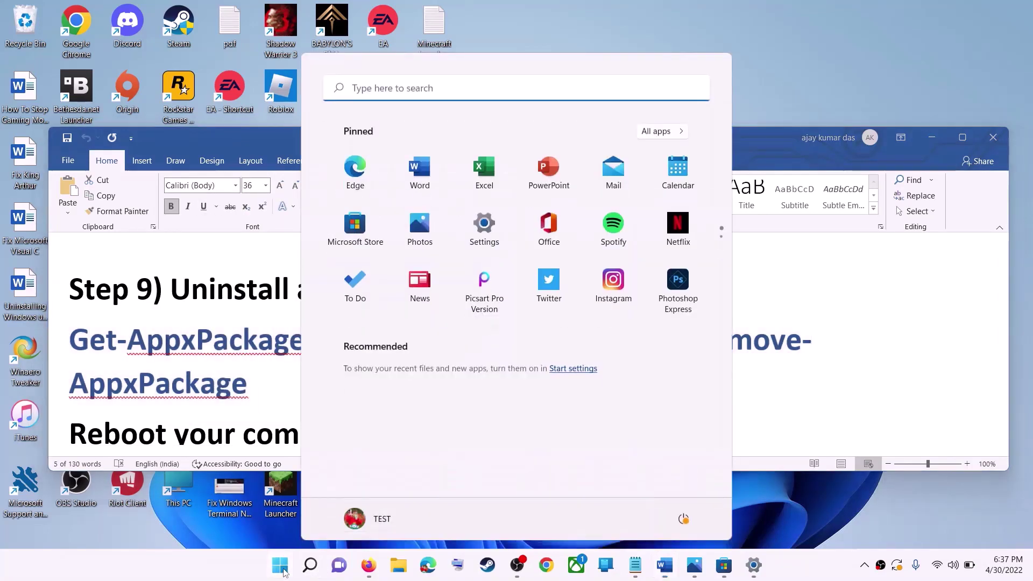
type("powe")
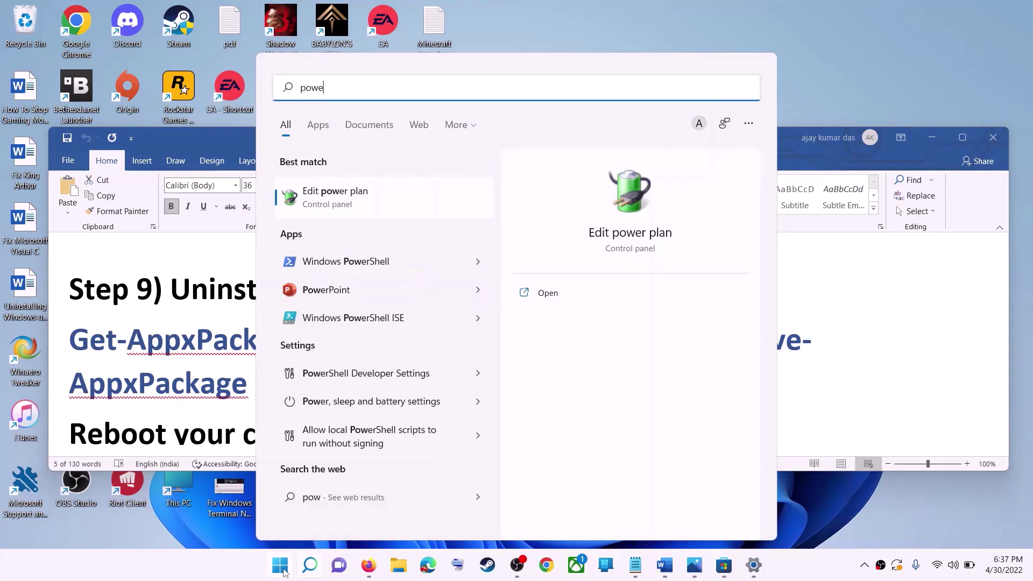
type("rshell")
right_click(334, 203)
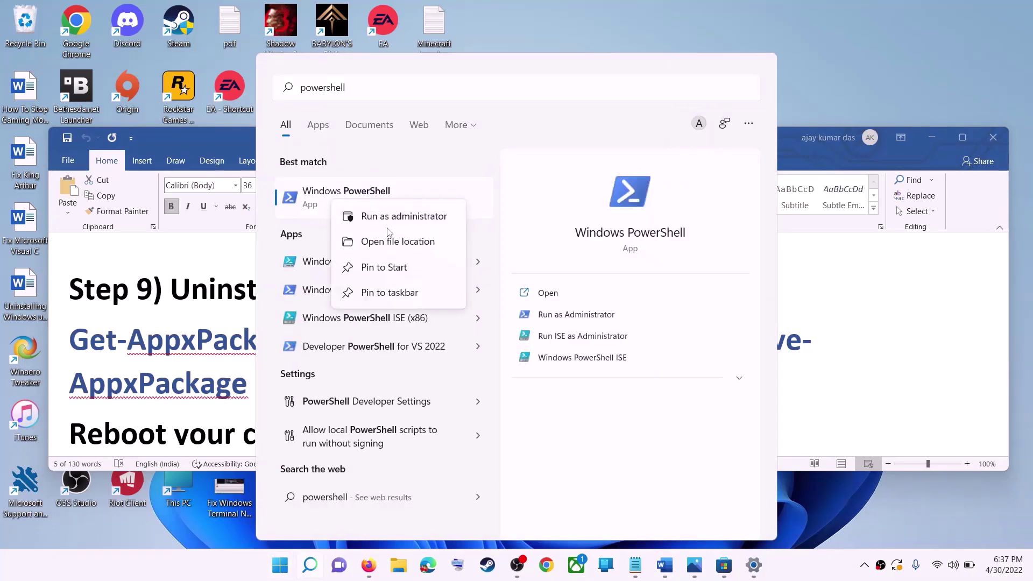
left_click(418, 218)
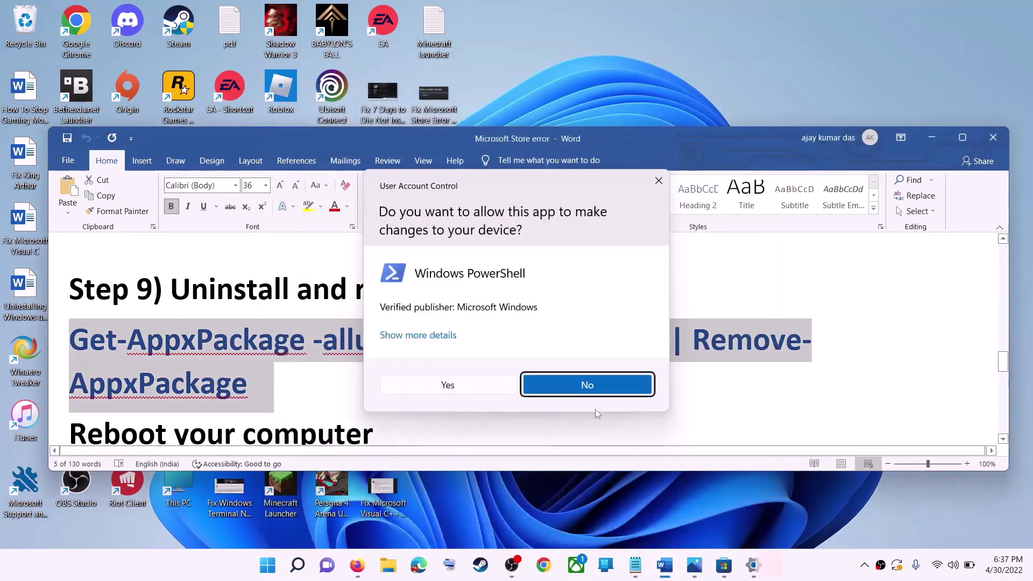
left_click(448, 385)
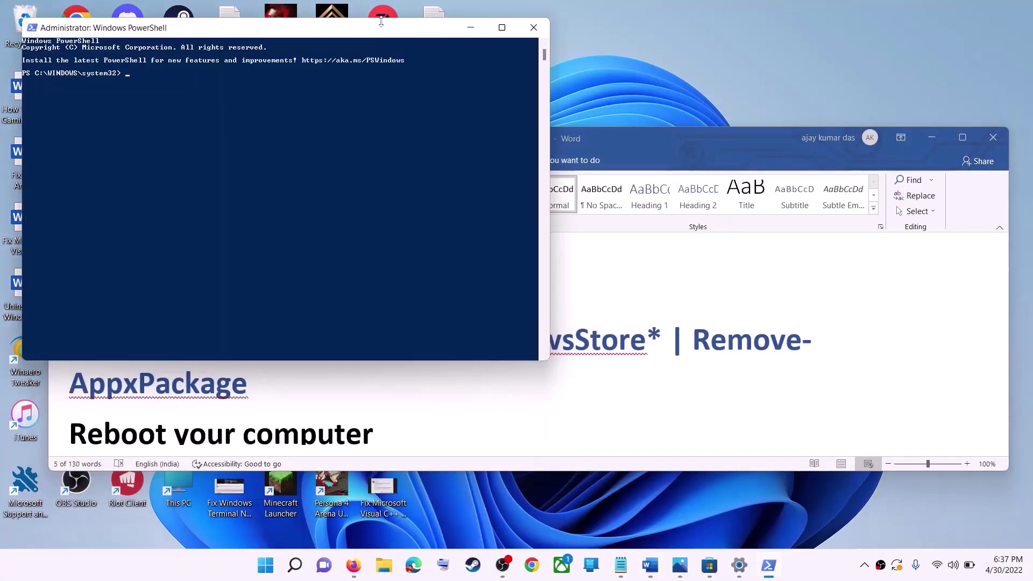
left_click_drag(380, 21, 526, 138)
key("ctrl+v")
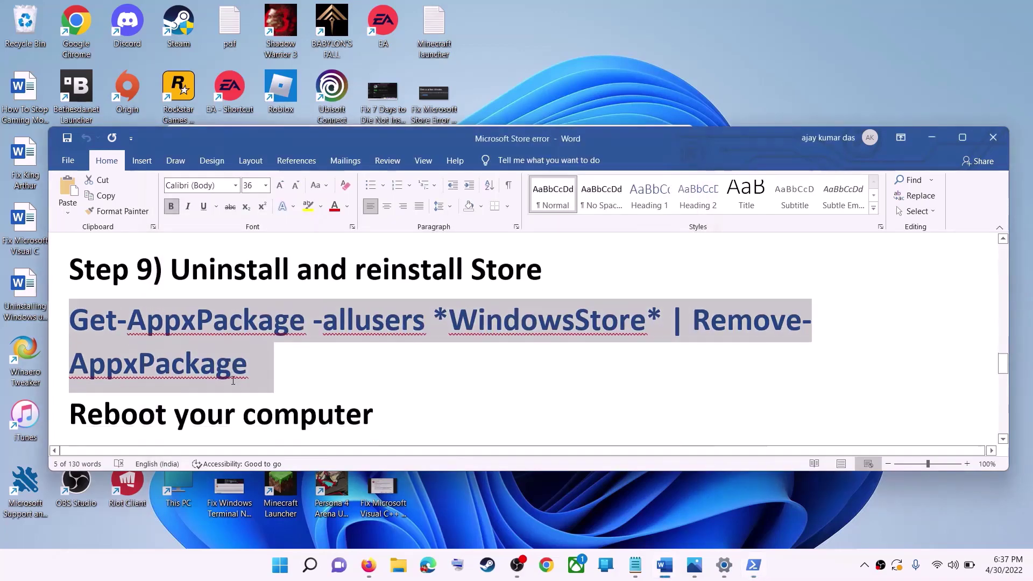
Highlight "Reboot your computer" in the Word document and view the Start menu's power options without restarting
scroll(233, 380, "down", 1)
triple_click(232, 381)
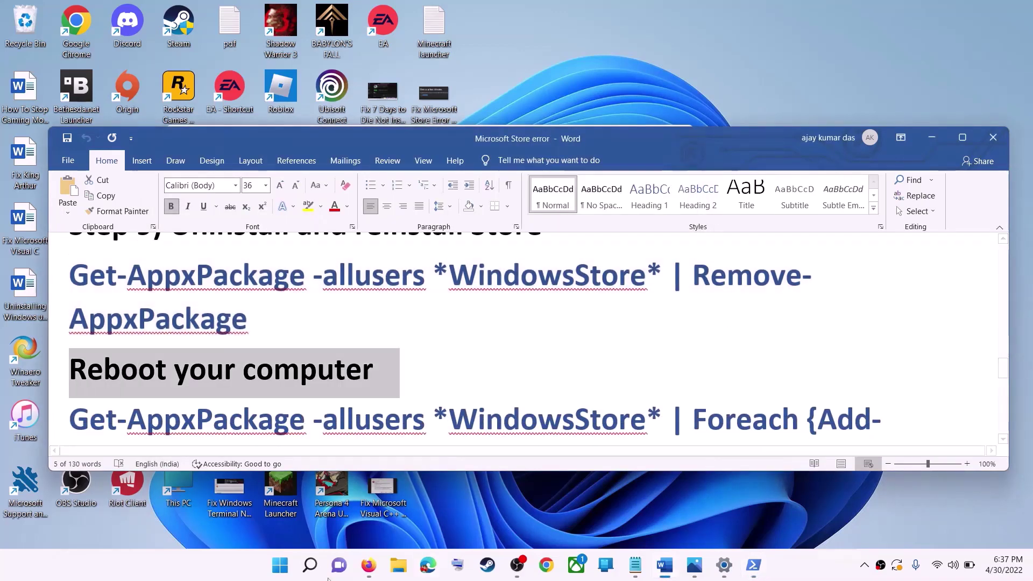
key("super")
left_click(683, 519)
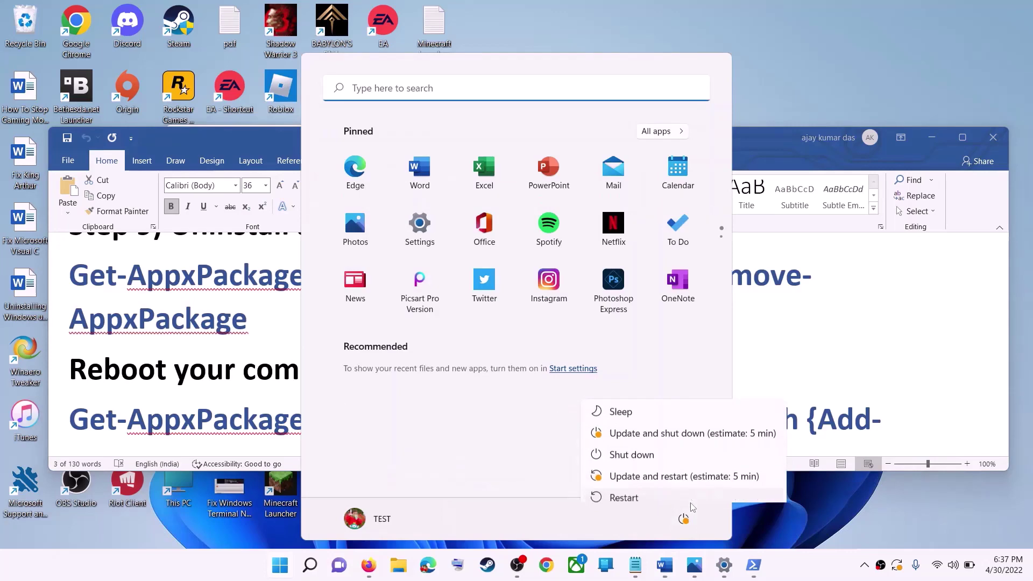
key("Escape")
key("Escape")
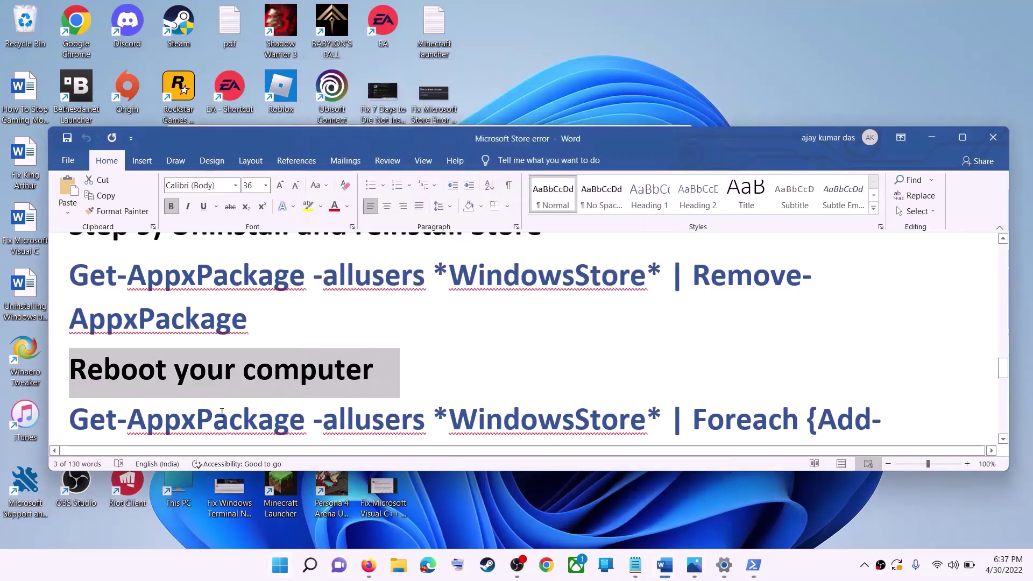
Open a new Windows PowerShell session as administrator and allow it to make changes
scroll(226, 391, "down", 1)
left_click(279, 574)
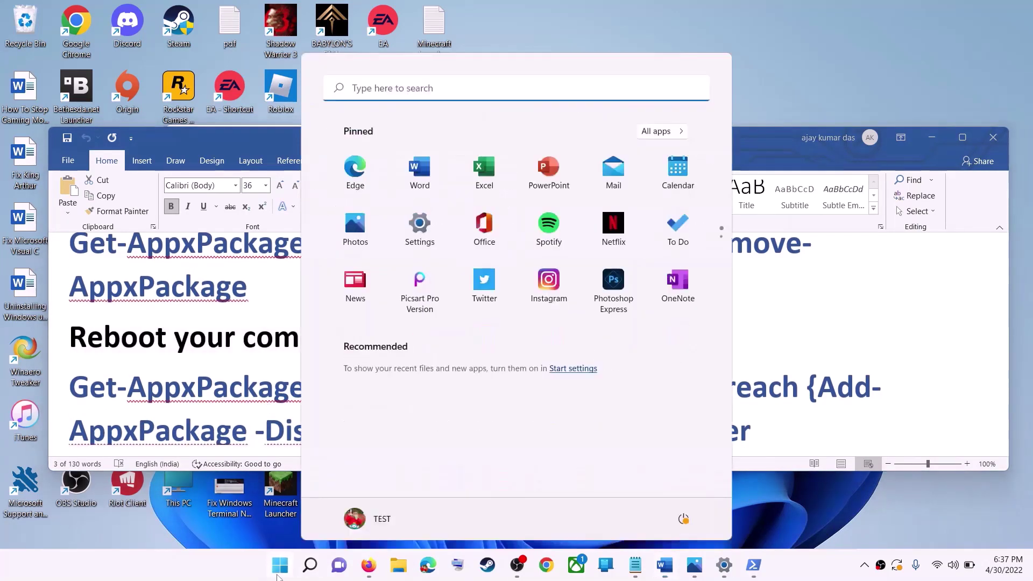
type("powe")
type("rshell")
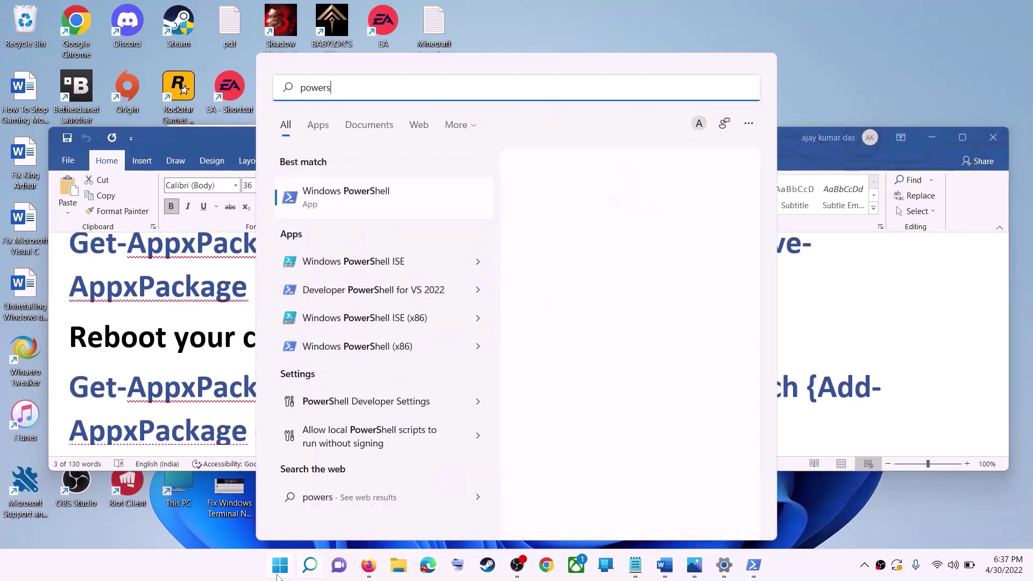
left_click(375, 201)
right_click(375, 201)
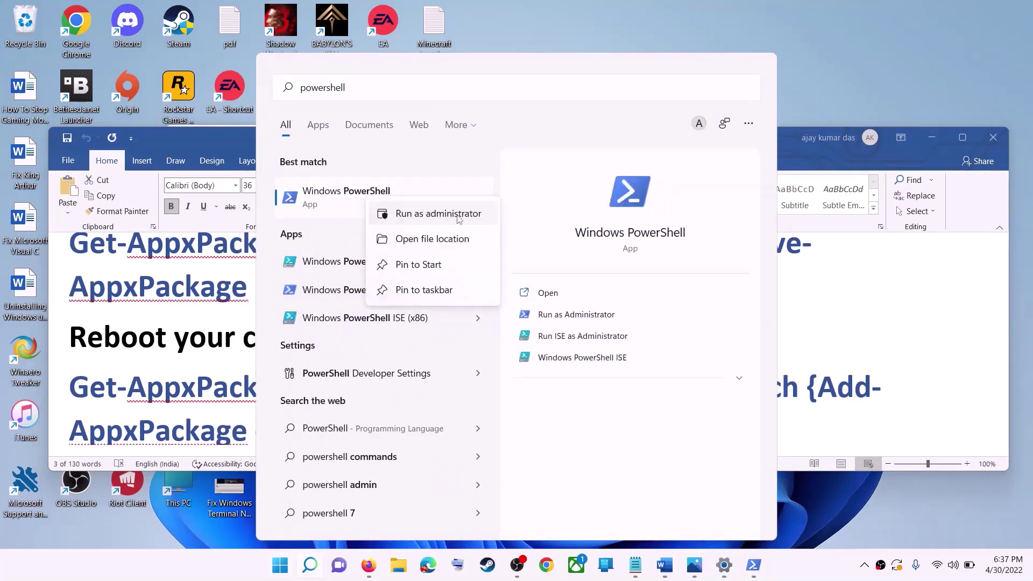
left_click(449, 213)
left_click(484, 384)
Copy the full Get-AppxPackage -allusers *WindowsStore* | Foreach {Add-AppxPackage ...} command below "Reboot your computer" in the Word document
left_click(670, 321)
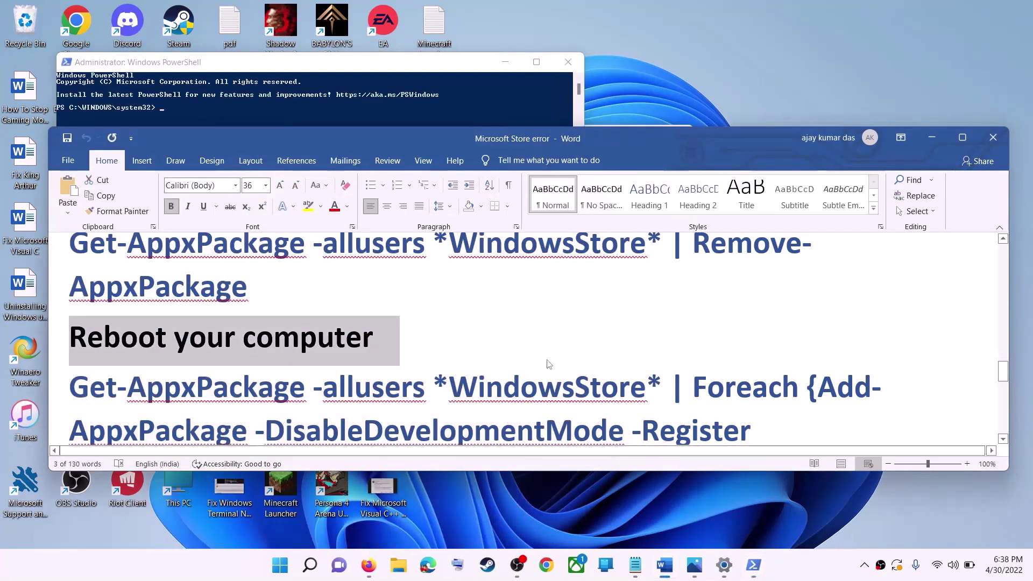
scroll(671, 323, "down", 1)
left_click_drag(648, 412, 104, 329)
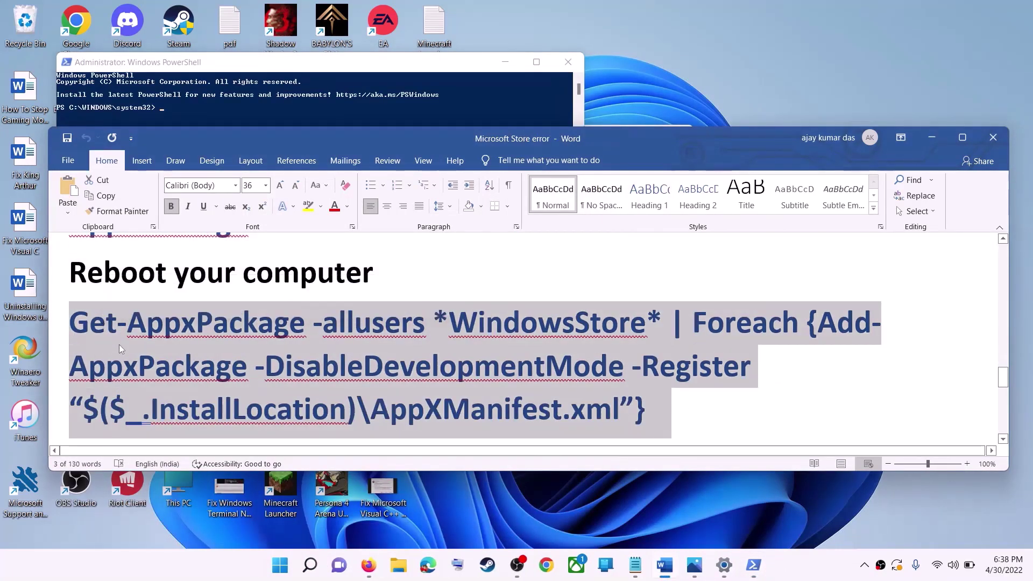
right_click(118, 345)
left_click(137, 369)
Switch to the administrator PowerShell window and run the copied Add-AppxPackage registration command to reinstall the Store
key("alt+Tab")
left_click(313, 220)
right_click(313, 219)
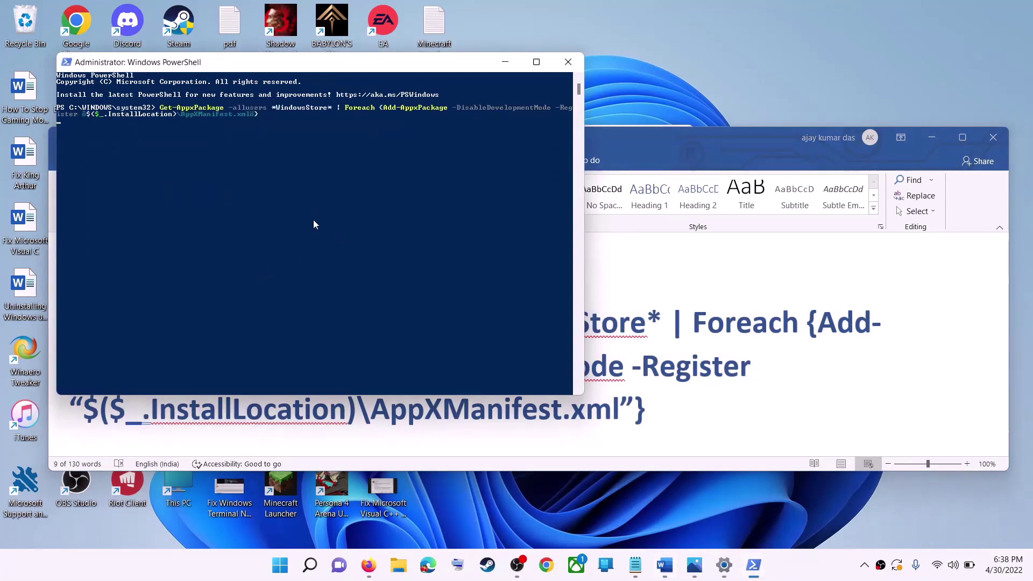
key("Return")
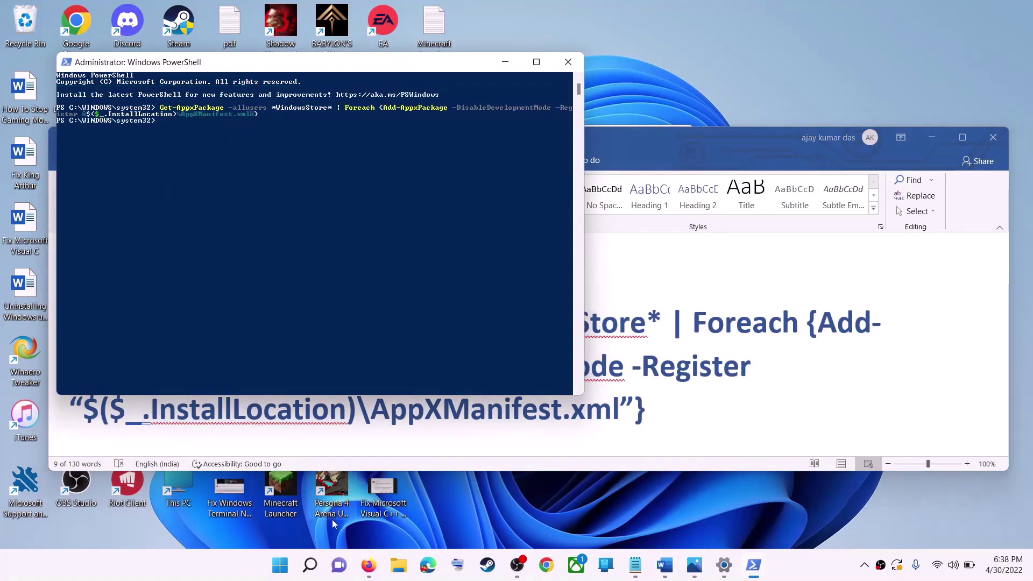
Search Windows for "store" and open Microsoft Store
left_click(282, 571)
type("s")
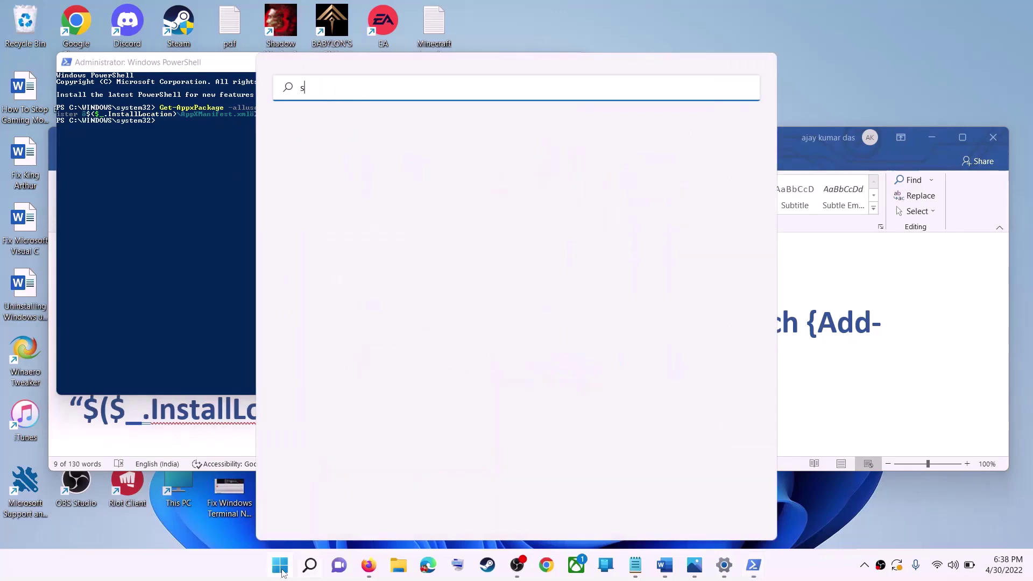
type("tore")
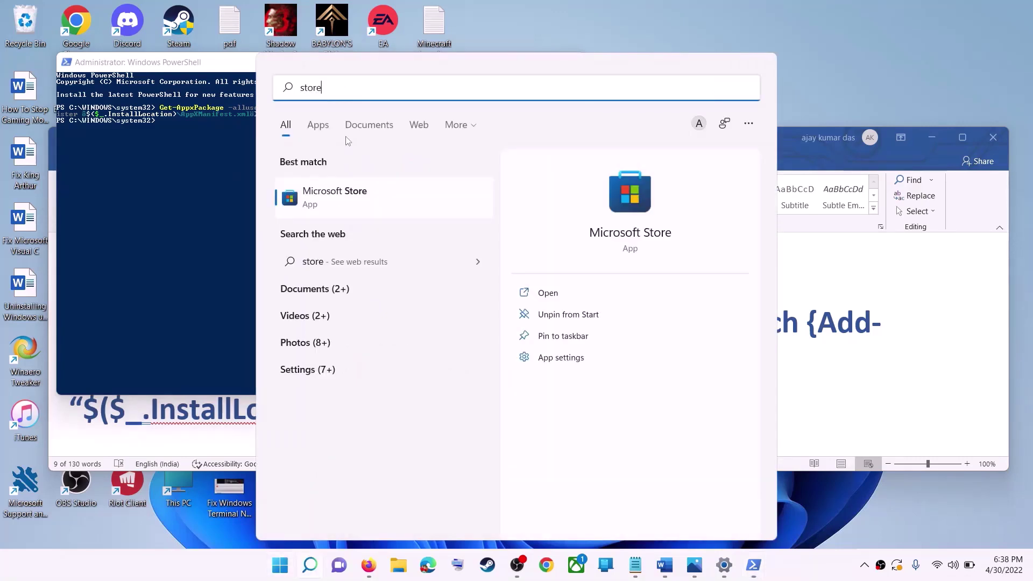
key("Return")
Return to the Word document and highlight the next instruction after the Store reinstall commands
left_click(961, 348)
scroll(361, 361, "down", 2)
scroll(361, 362, "down", 2)
left_click_drag(226, 314, 706, 318)
Switch to Settings and open the Storage page under System
left_click(266, 565)
left_click(471, 235)
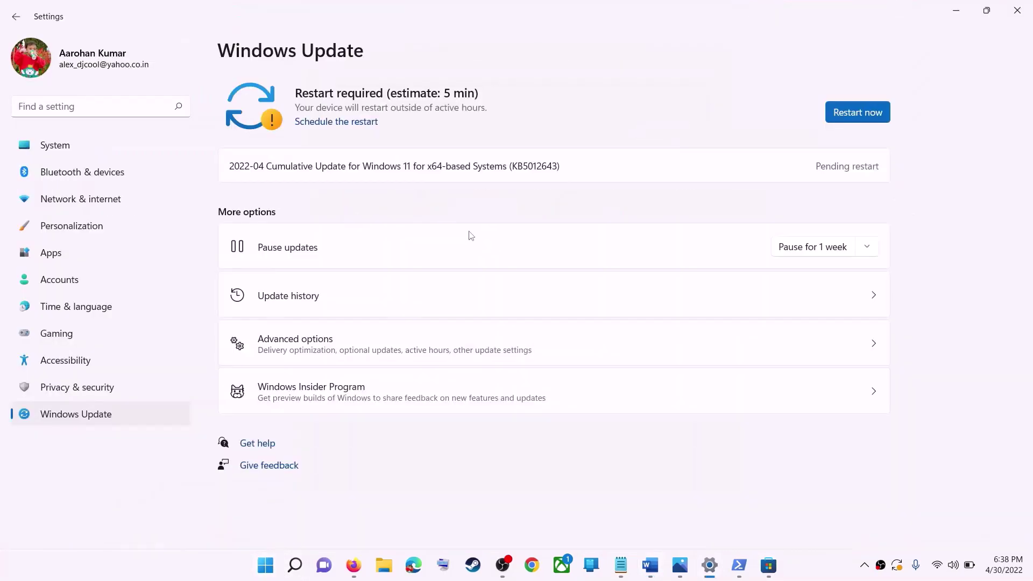
left_click(65, 151)
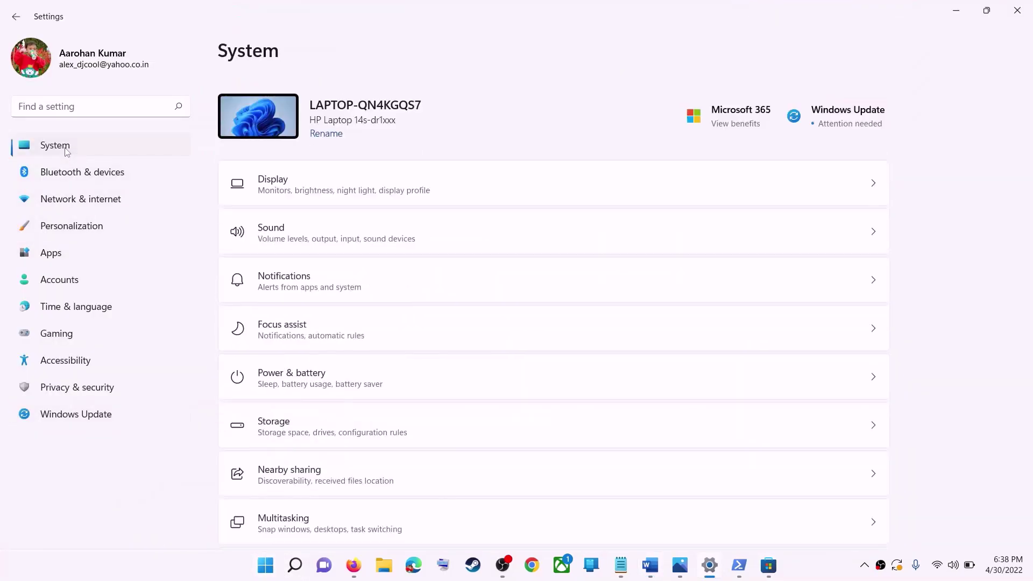
scroll(310, 304, "down", 3)
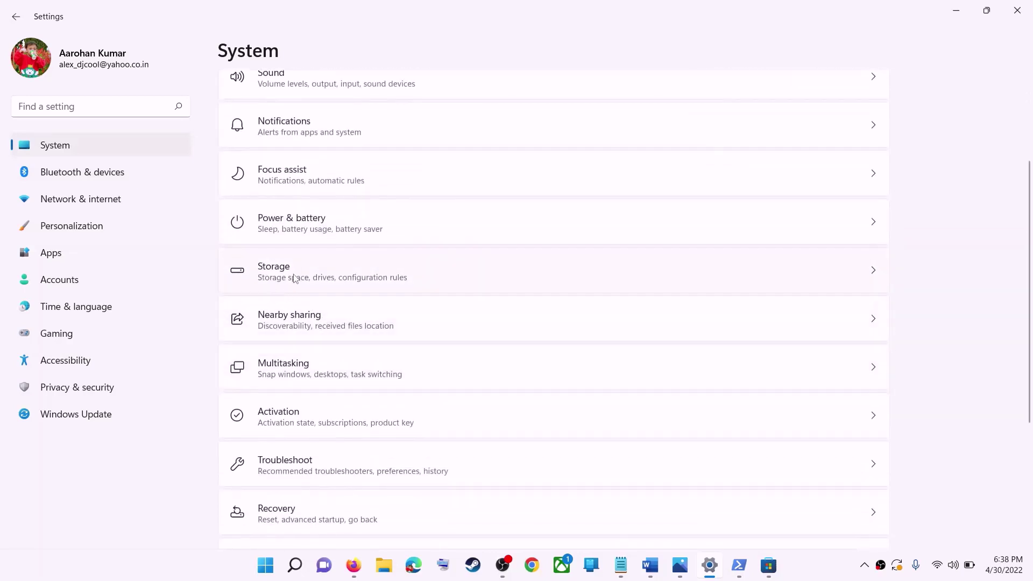
left_click(295, 278)
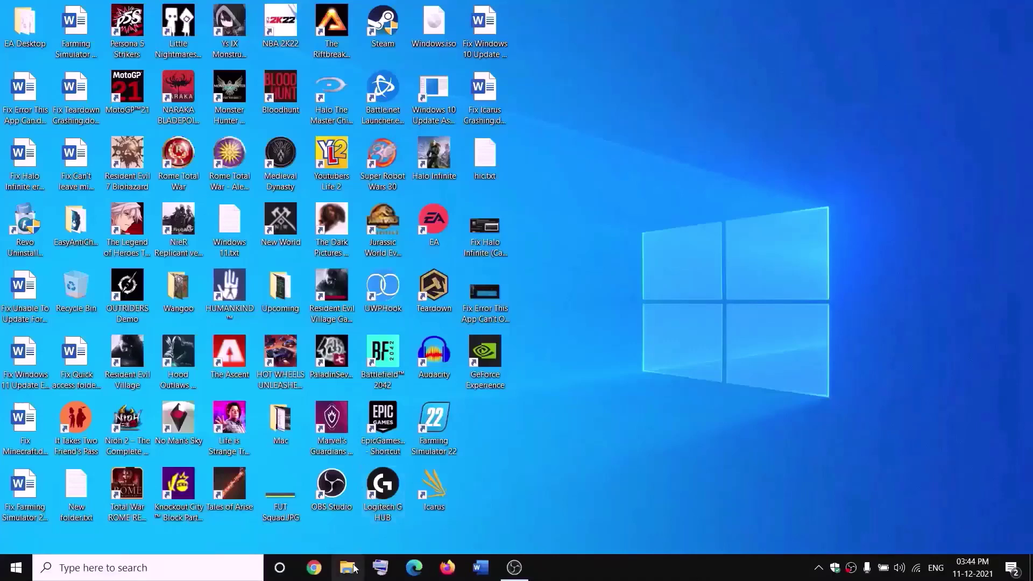
Open New Volume (D:) in File Explorer and locate the WpSystem folder, dismissing its context menu
key("super+e")
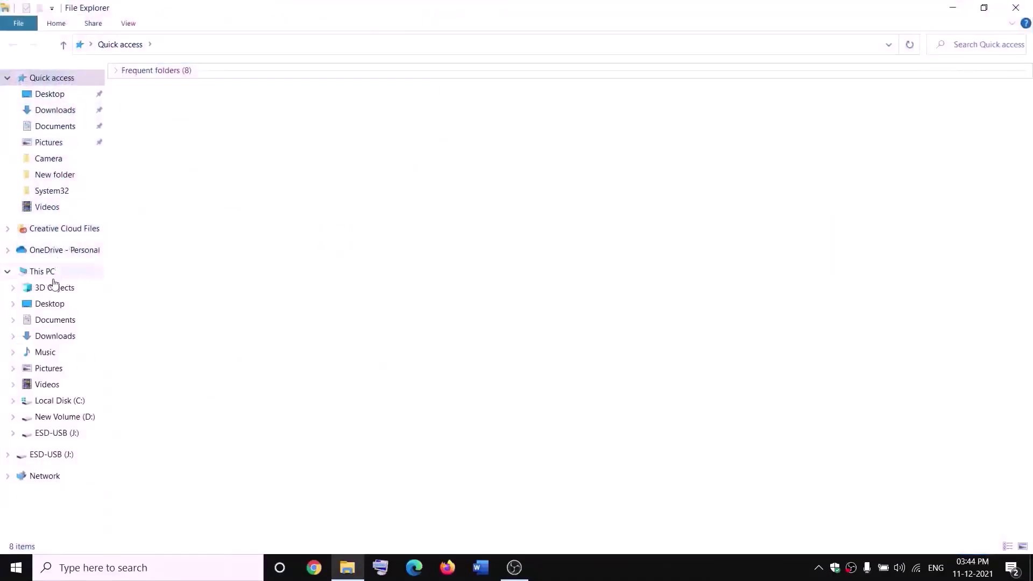
left_click(42, 272)
double_click(384, 200)
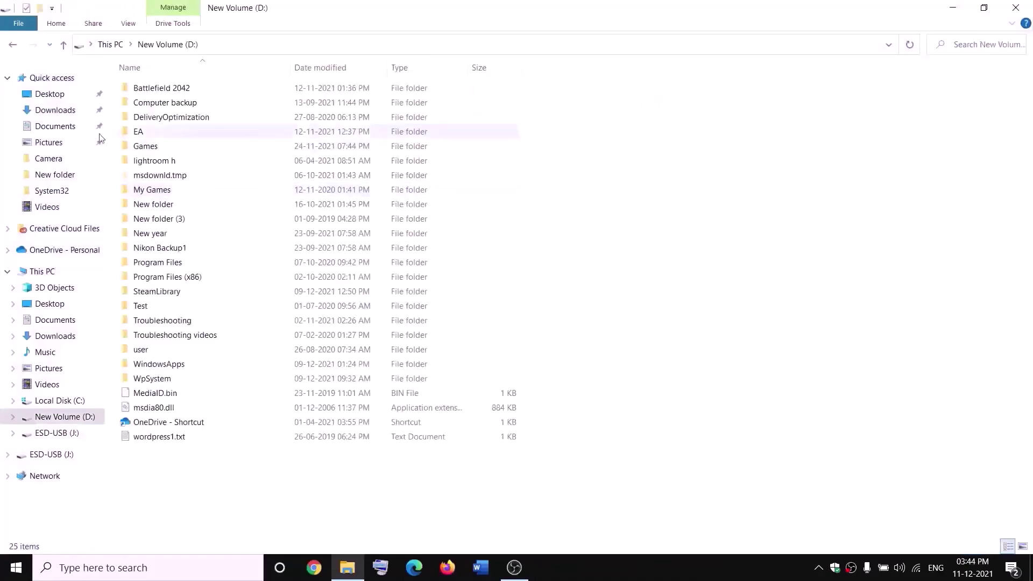
left_click(218, 382)
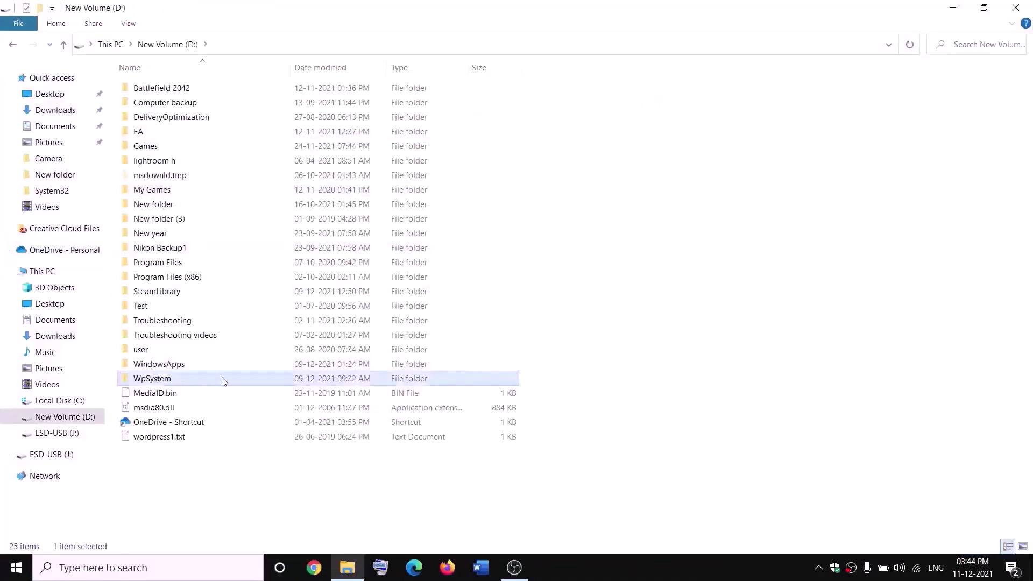
right_click(168, 383)
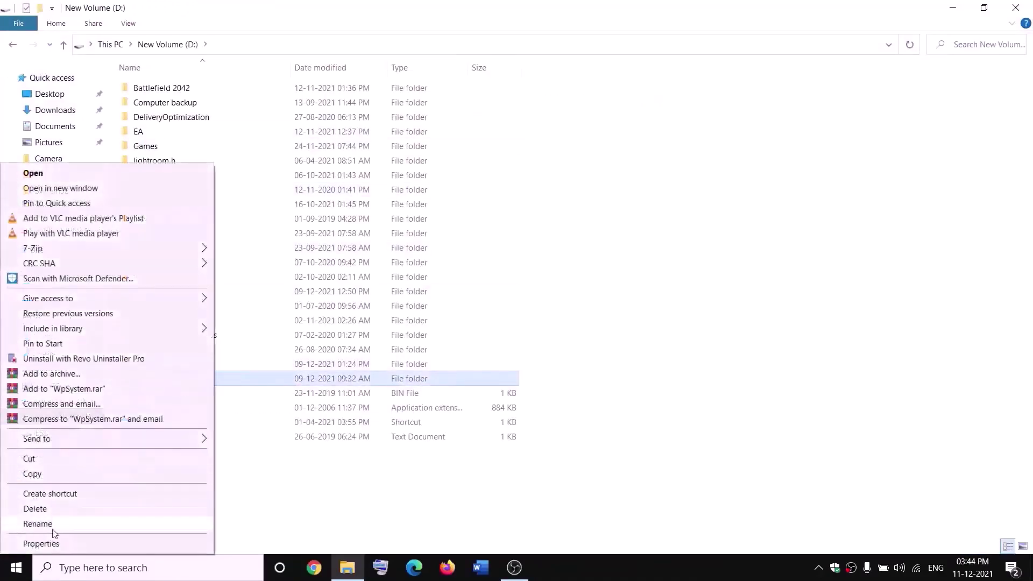
left_click(327, 491)
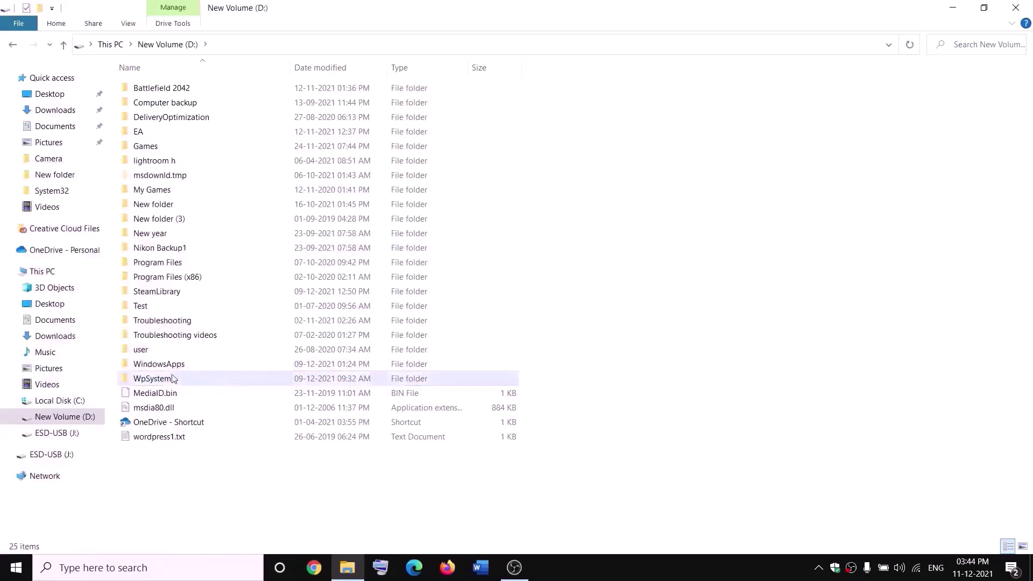
Open the advanced security settings from the properties of the WpSystem folder
mouse_move(156, 380)
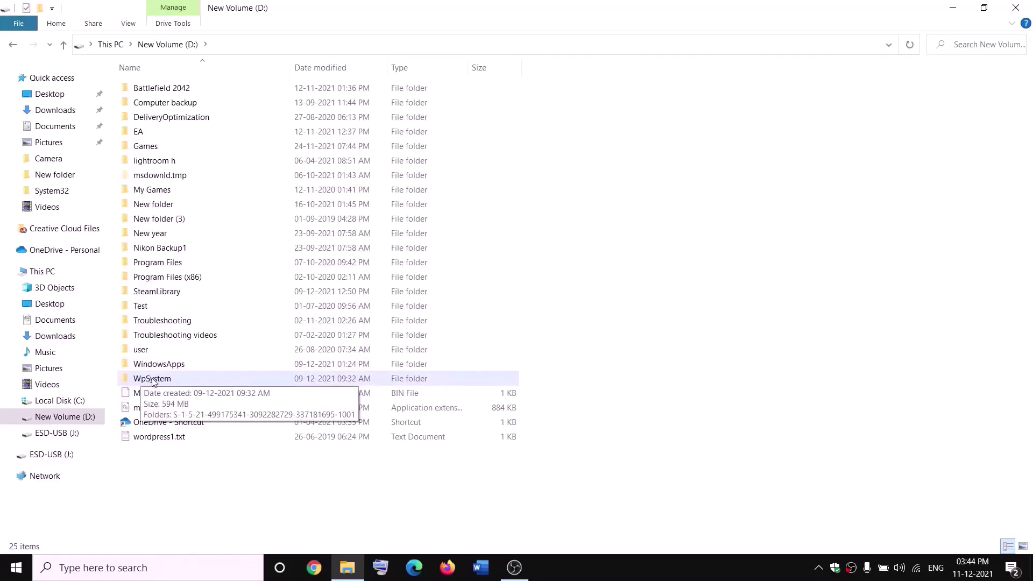
right_click(151, 380)
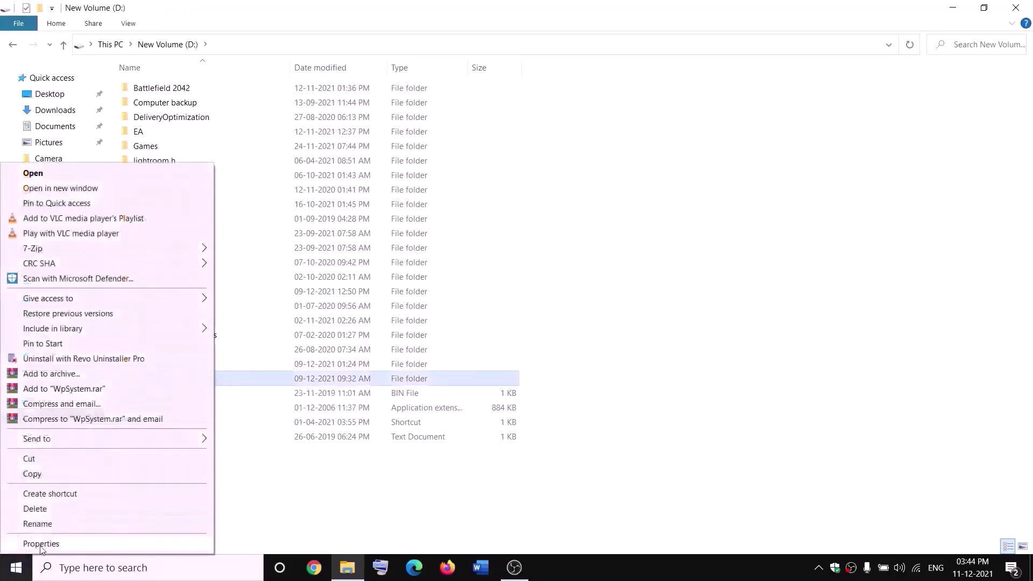
left_click(43, 544)
left_click_drag(322, 209, 389, 149)
left_click(383, 172)
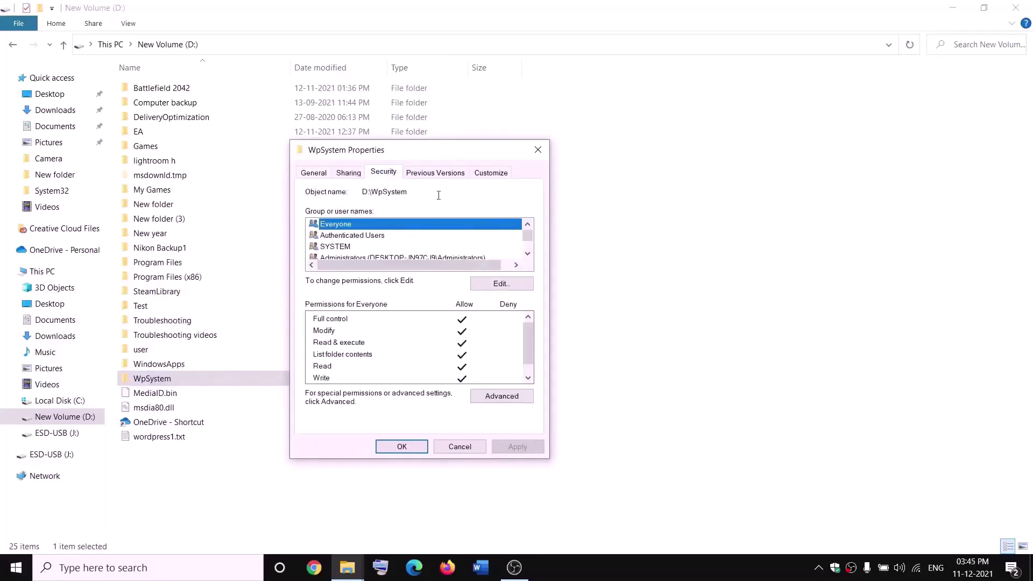
left_click(502, 396)
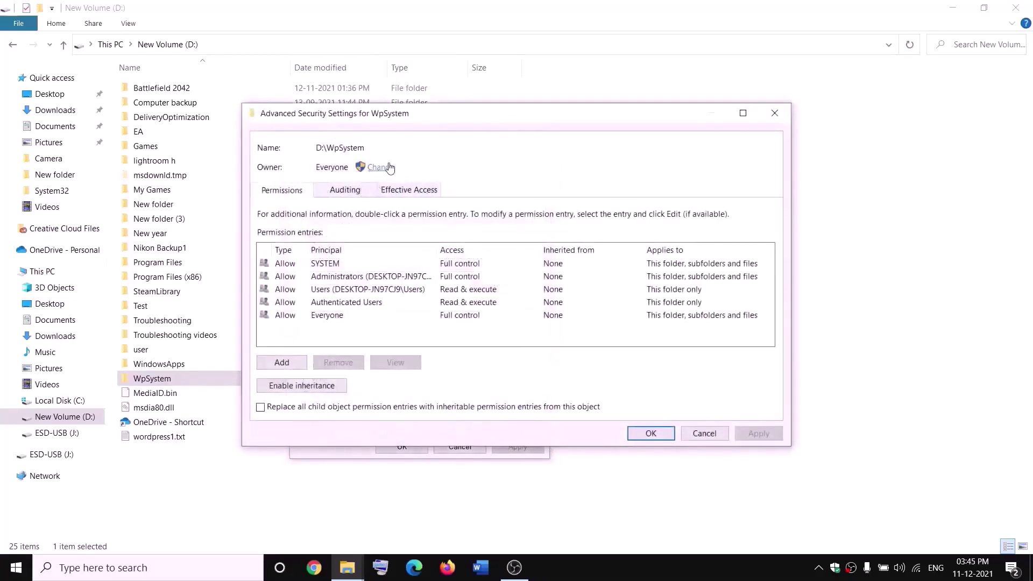
Change the owner of the WpSystem folder to Everyone, replace the owner on subcontainers and objects, and apply it
left_click(379, 169)
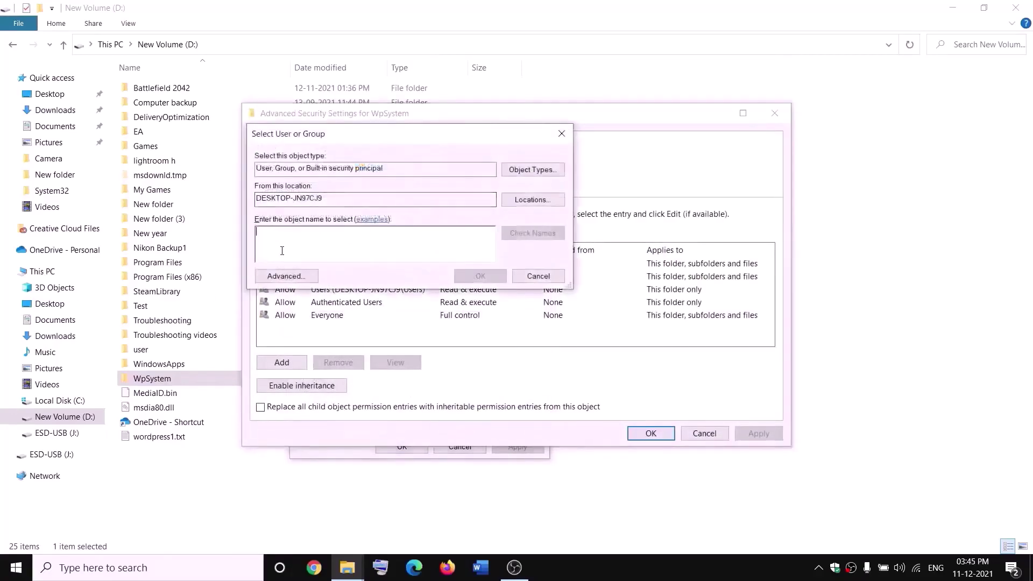
type("w")
key("BackSpace")
type("every")
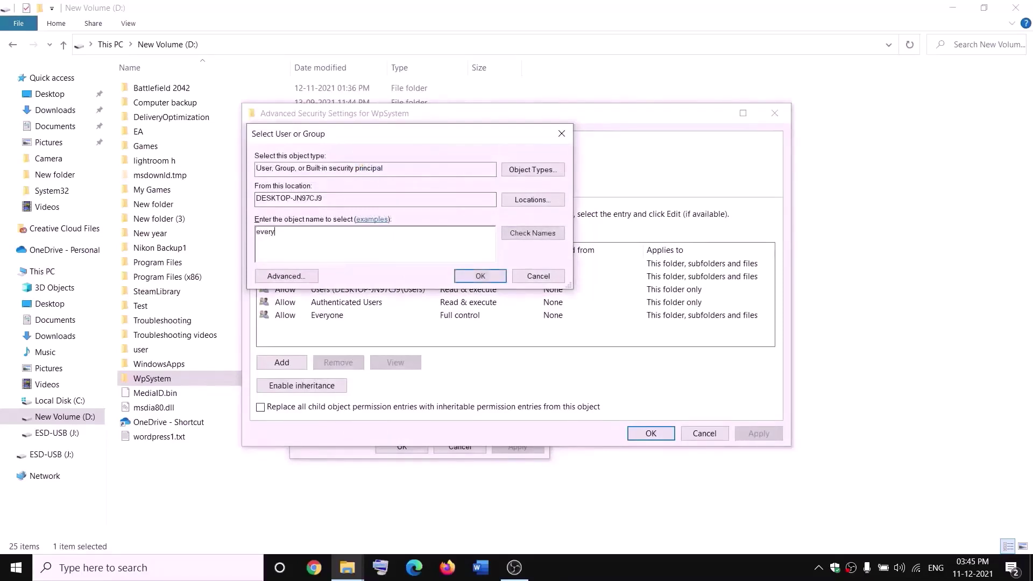
type("one")
left_click_drag(280, 245, 244, 242)
left_click(532, 233)
left_click(480, 275)
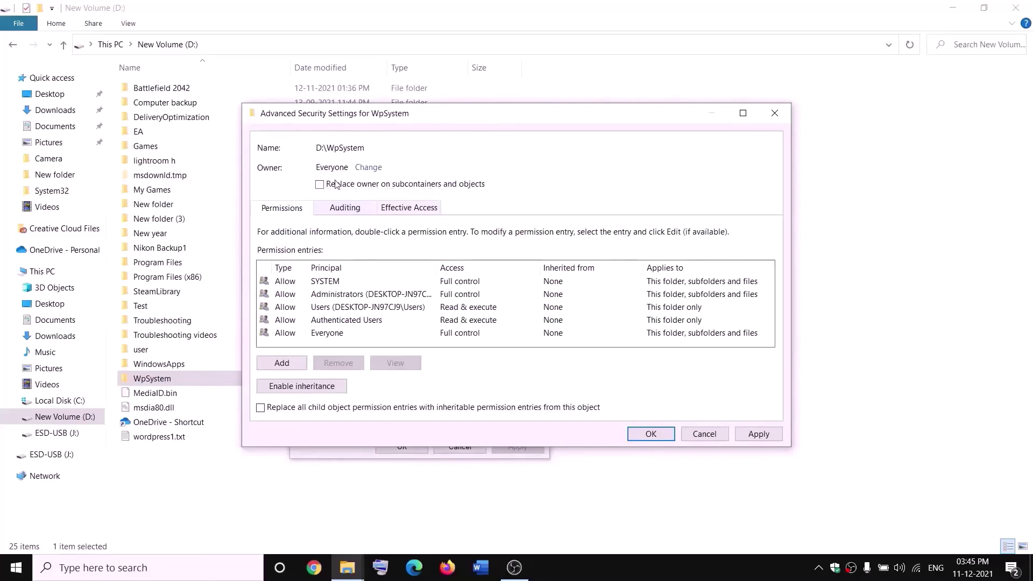
left_click(759, 434)
left_click(649, 435)
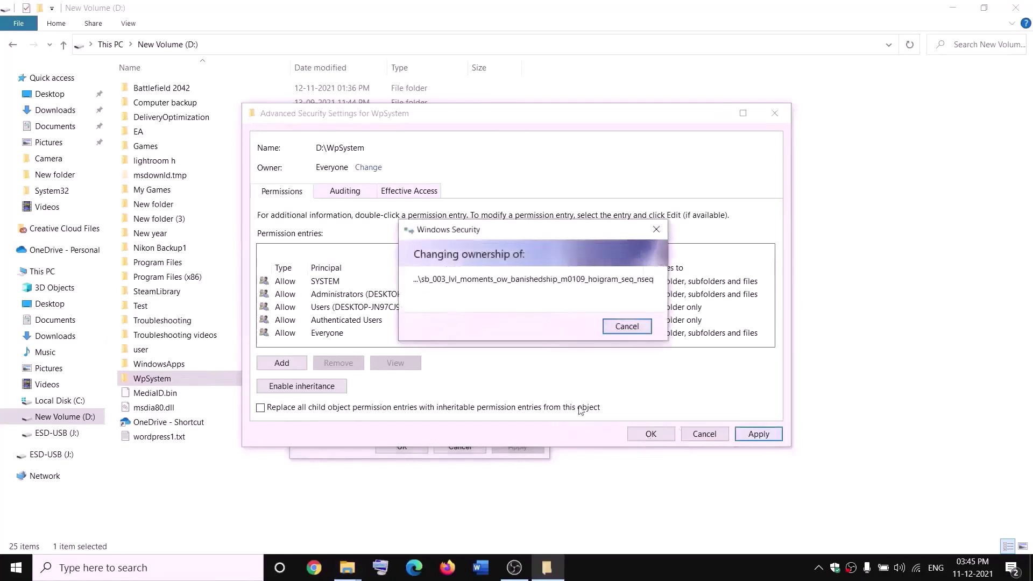
Close the WpSystem security dialogs, then reopen the folder's properties and its advanced security settings
left_click(618, 339)
left_click(403, 447)
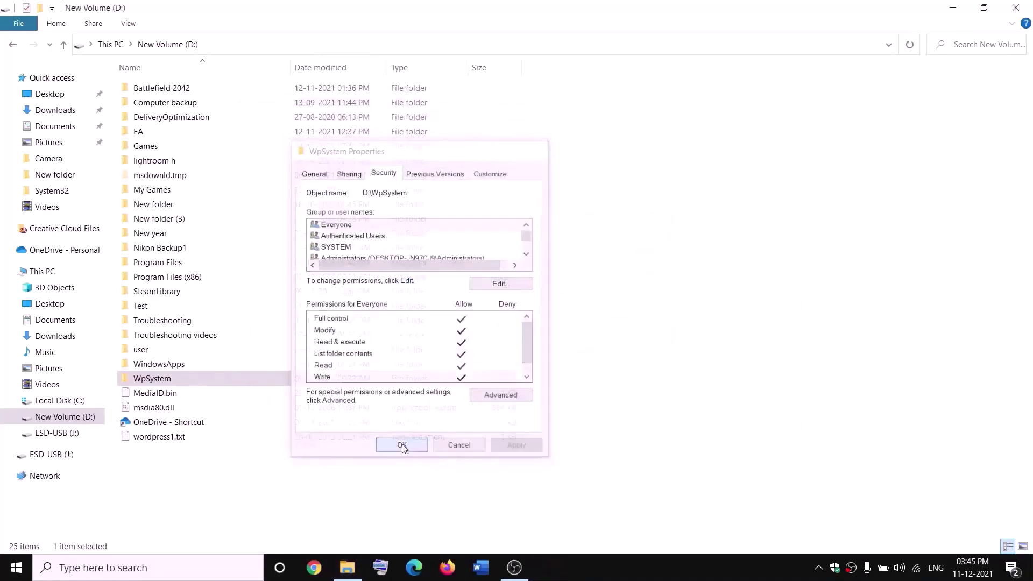
right_click(155, 381)
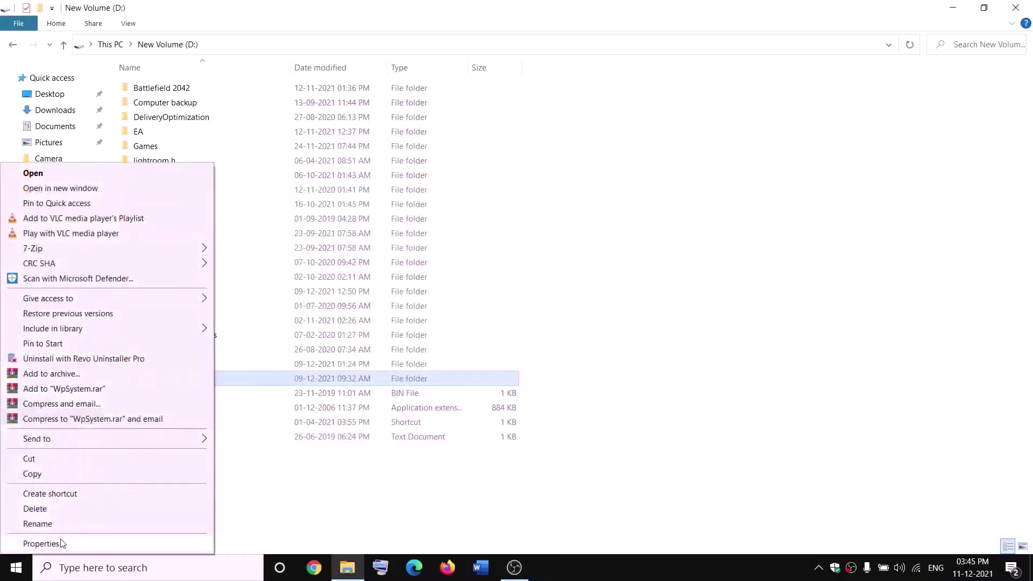
left_click(41, 543)
left_click_drag(276, 240, 408, 178)
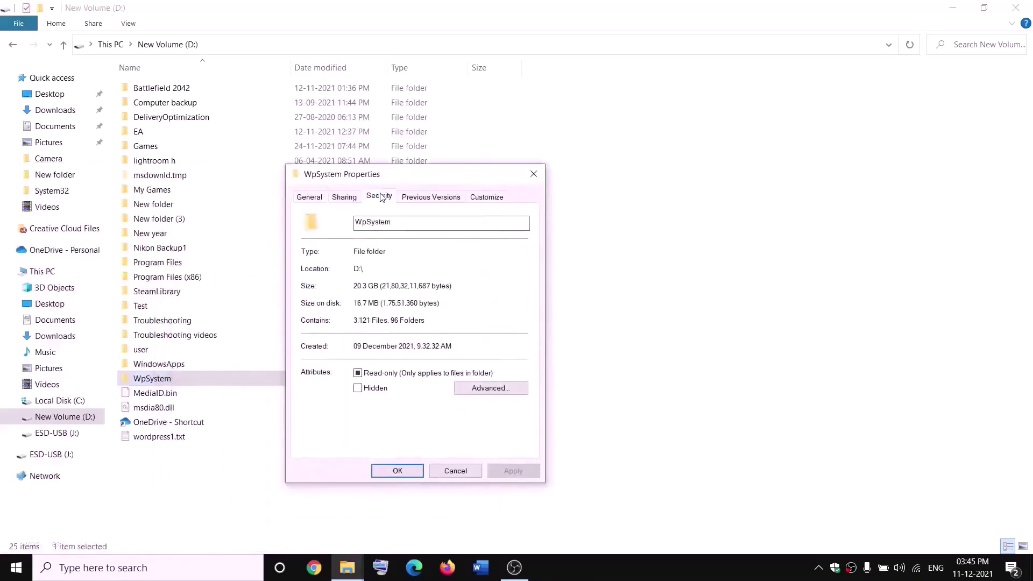
left_click(499, 419)
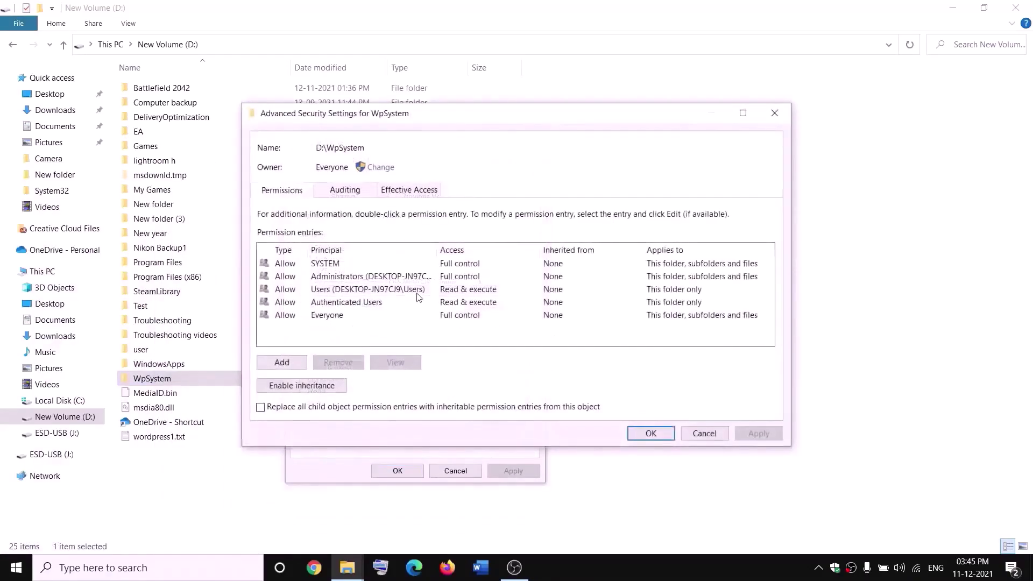
Add a permission entry for the WpSystem folder with Everyone as the checked principal
left_click(281, 369)
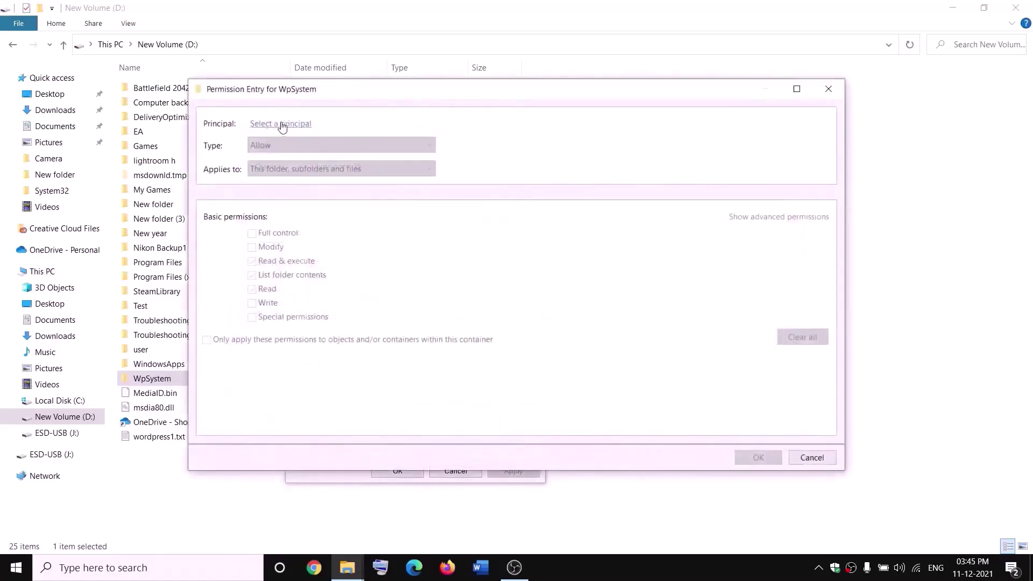
left_click(279, 125)
type("ever")
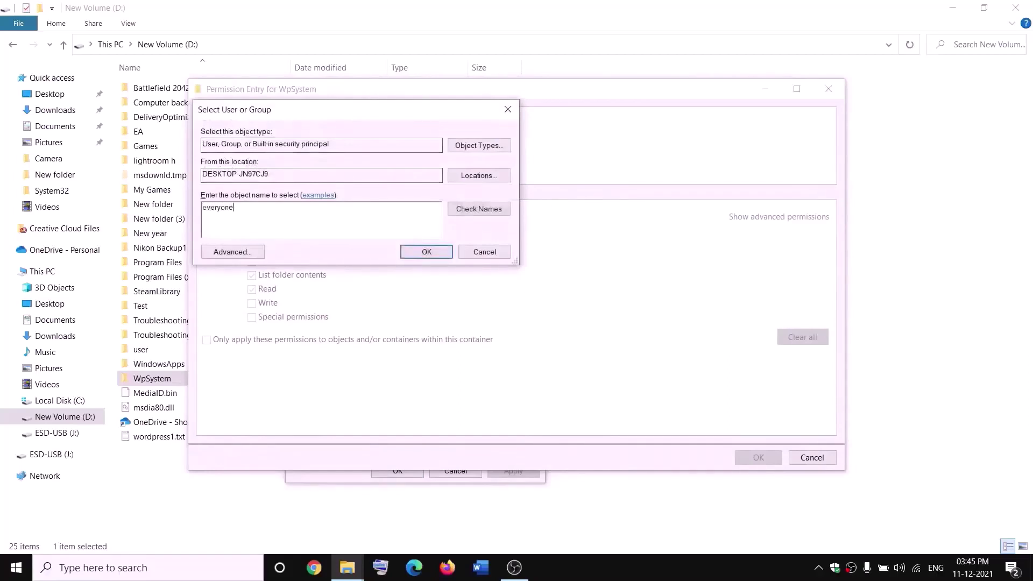
type("yone")
left_click(480, 211)
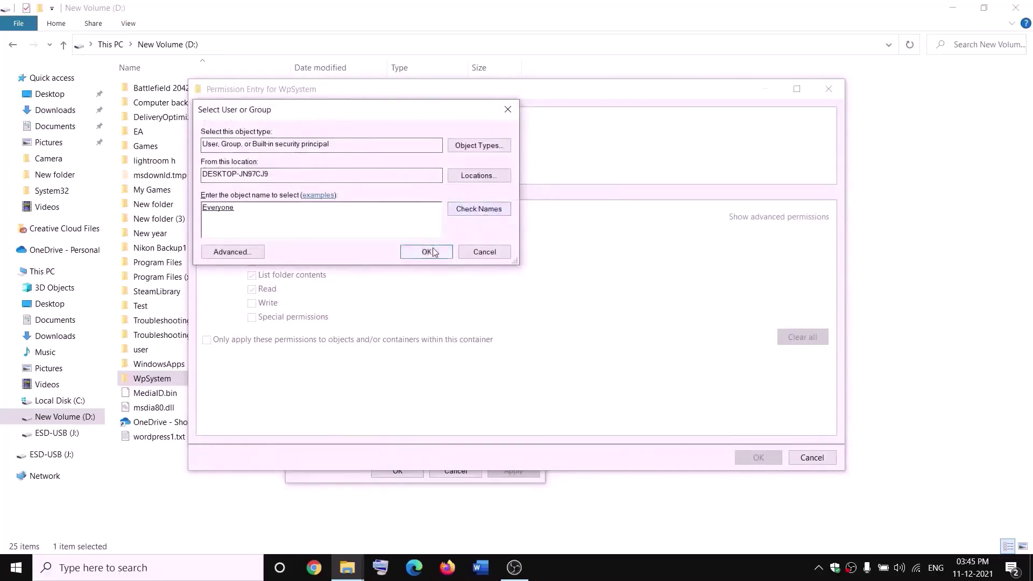
left_click(428, 252)
Grant Everyone full control in the permission entry, apply it, and close the WpSystem security and properties dialogs
left_click(251, 235)
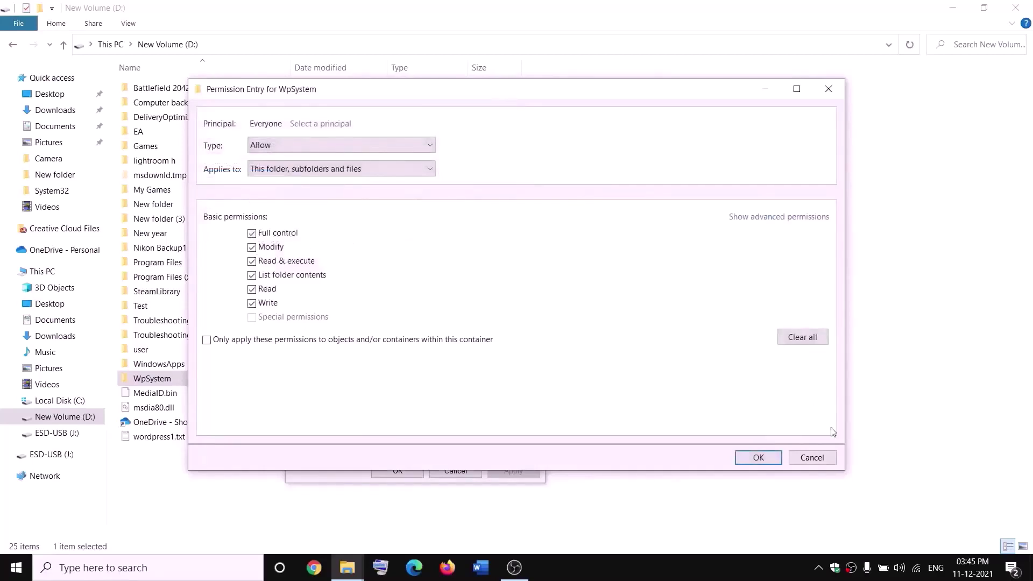
left_click(758, 457)
left_click(755, 434)
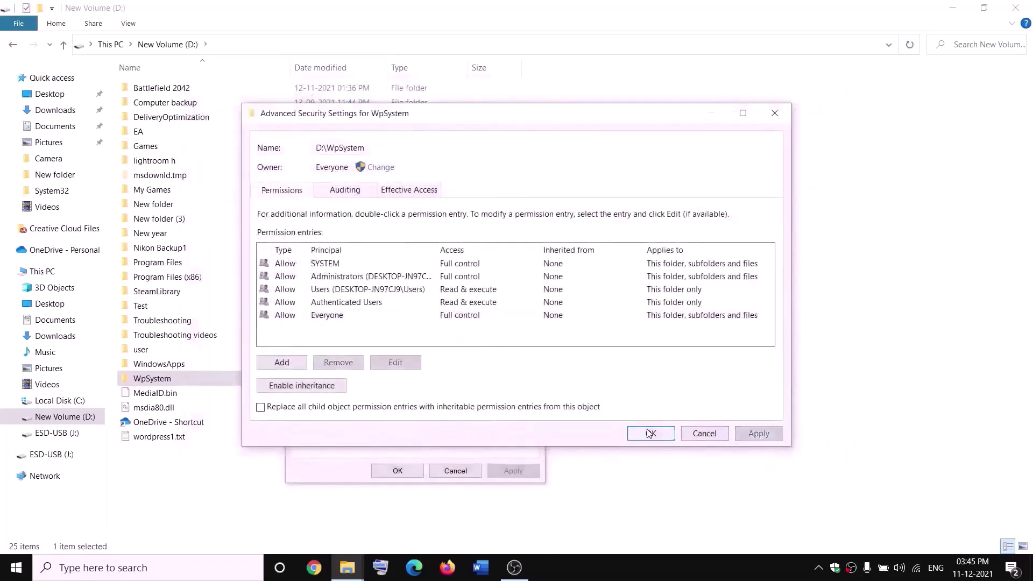
left_click(651, 433)
left_click(409, 473)
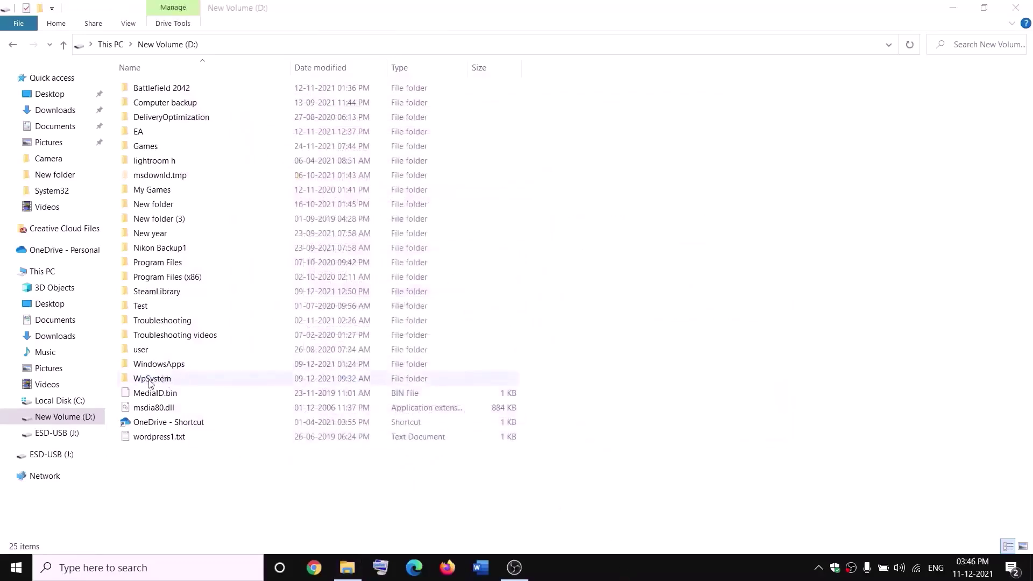
Rename the WpSystem folder on New Volume (D:) to WpSystem.old
right_click(151, 383)
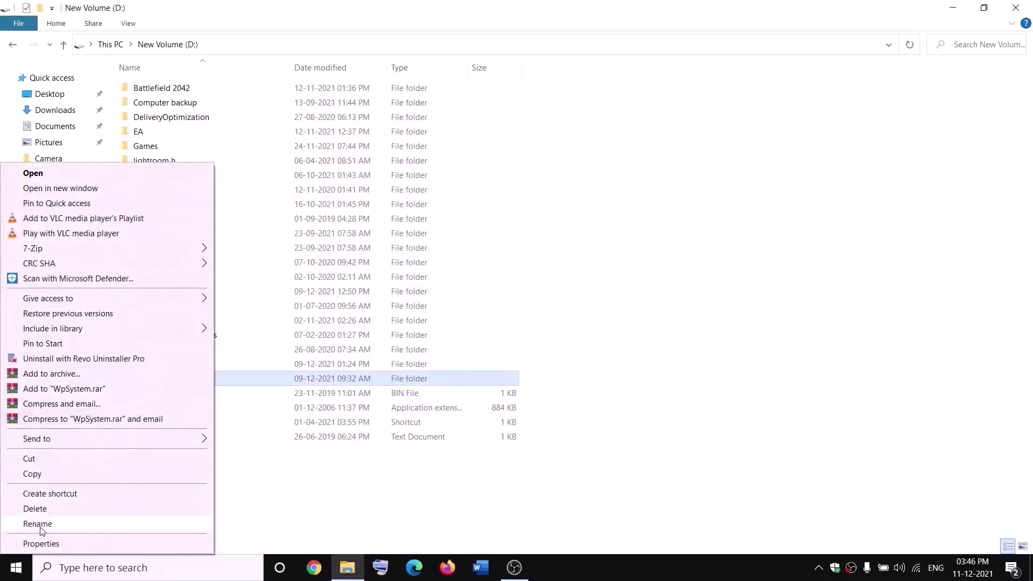
left_click(40, 524)
key("End")
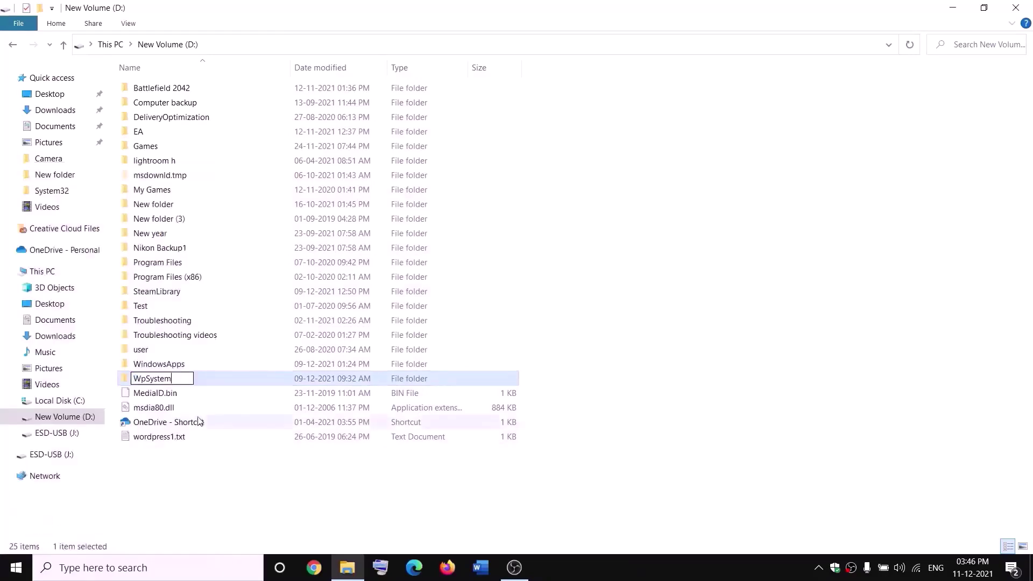
type(".old")
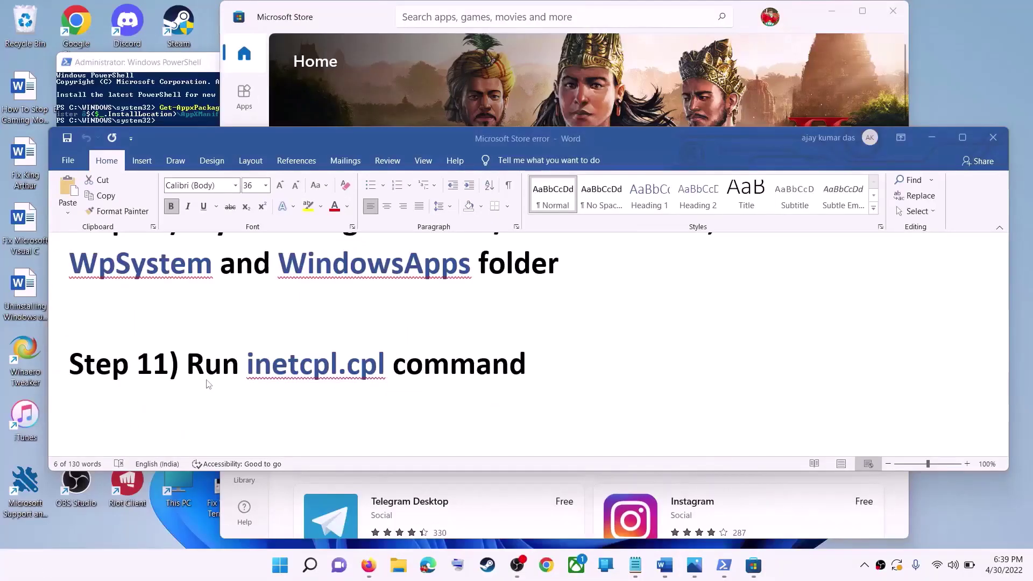
Highlight the Step 11 instruction in the document, then search Windows for inetcpl.cpl and open it
left_click_drag(190, 371, 443, 369)
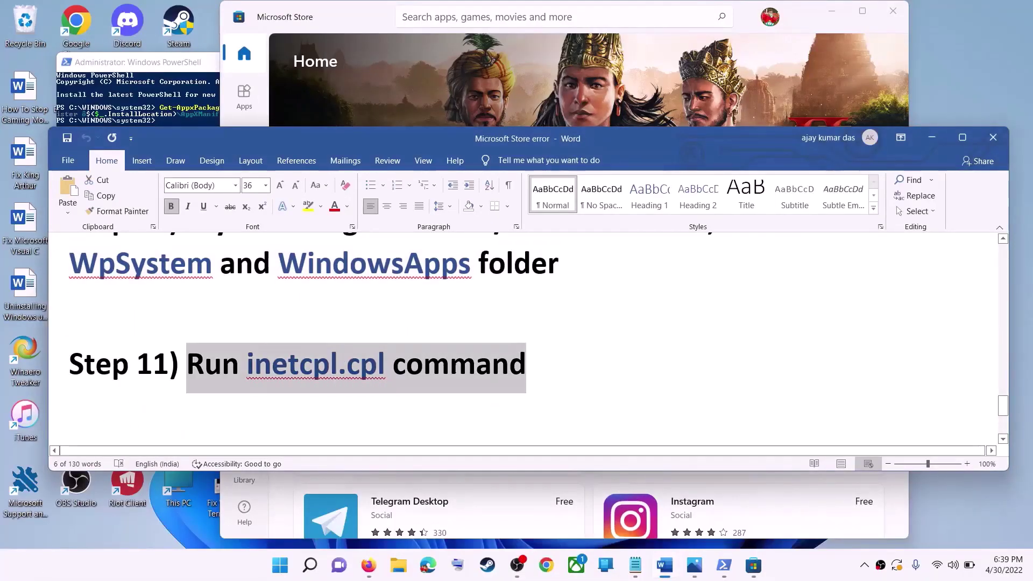
left_click(279, 565)
type("inetc")
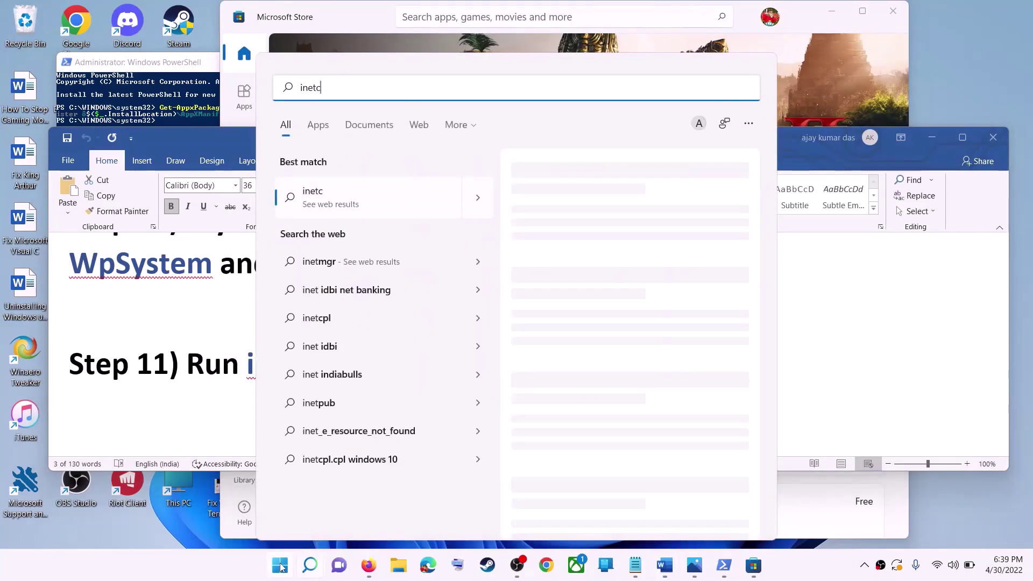
type("pl.cpl")
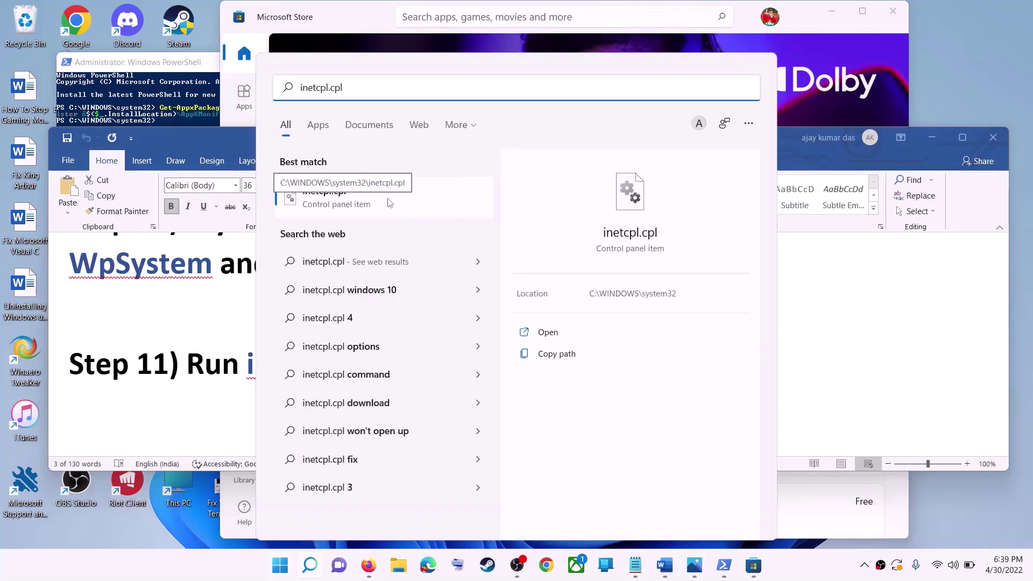
left_click(390, 202)
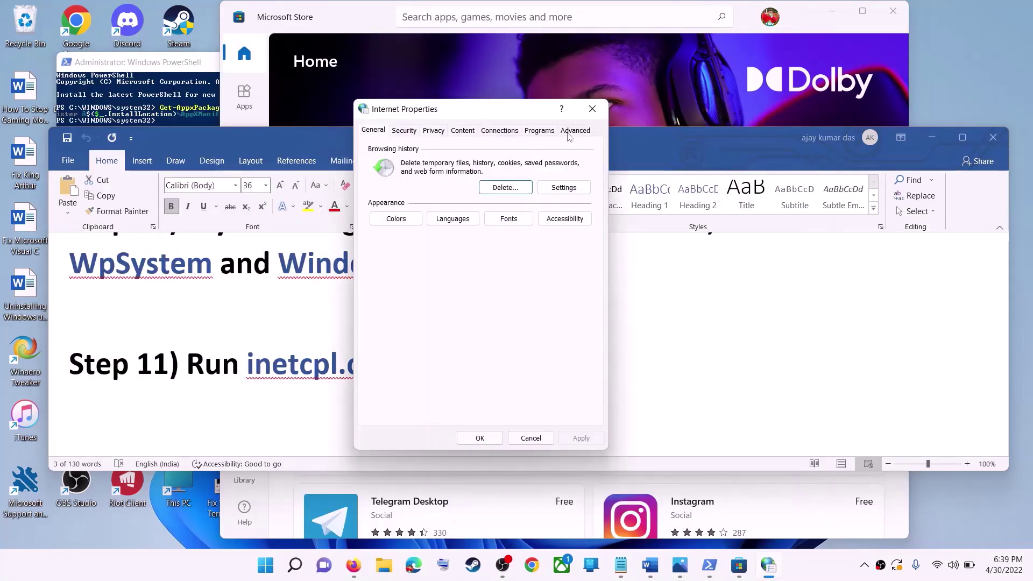
Examine the Use TLS options in the advanced Internet Properties settings and close the dialog
left_click(573, 131)
scroll(542, 232, "down", 15)
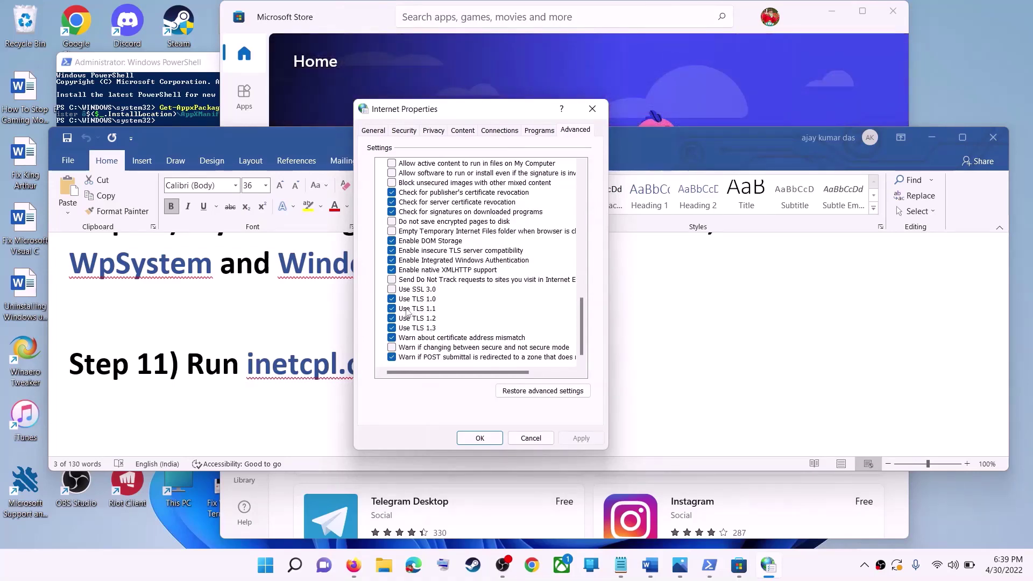
left_click(509, 438)
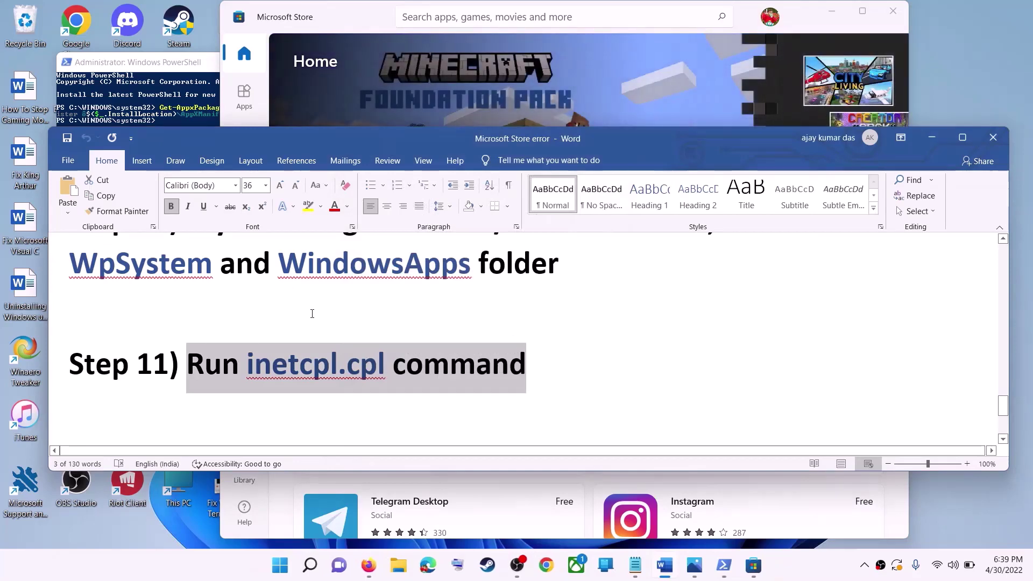
Review the document's instructions for updating Windows with the media creation tool and highlight the Windows 10 and Windows 11 download links
left_click(312, 316)
scroll(345, 328, "down", 4)
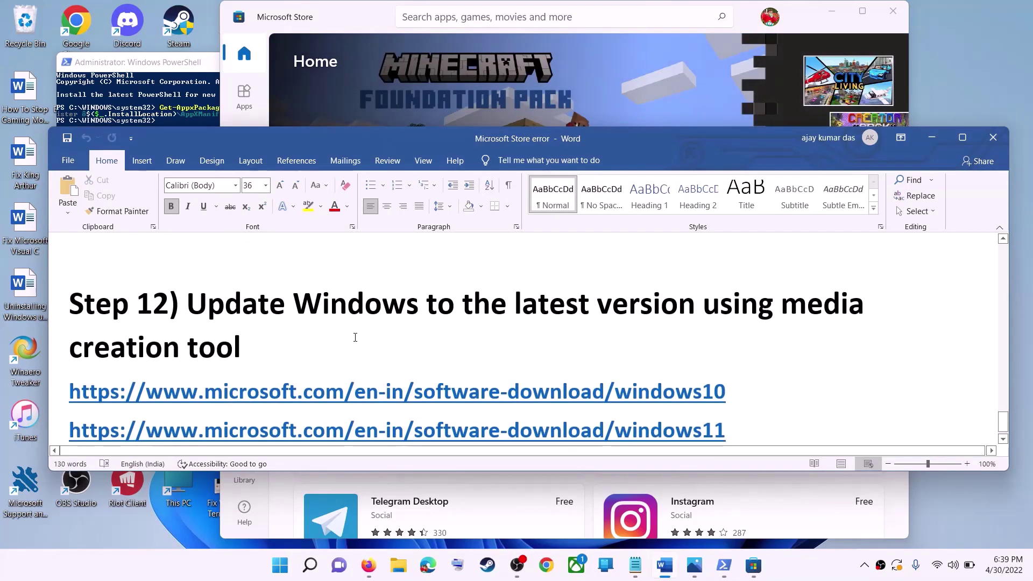
left_click_drag(186, 304, 243, 348)
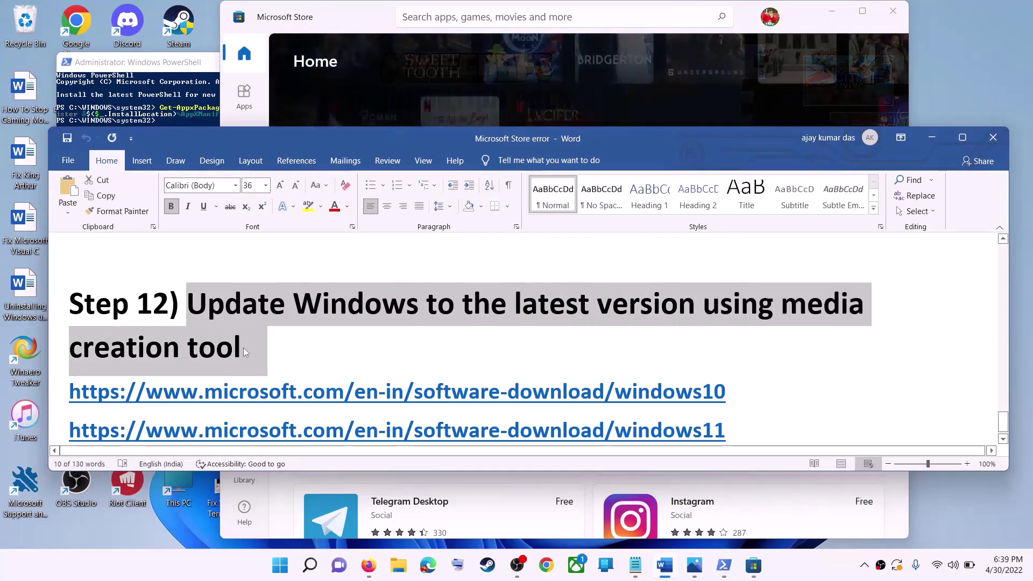
left_click(243, 348)
scroll(299, 346, "down", 1)
triple_click(349, 384)
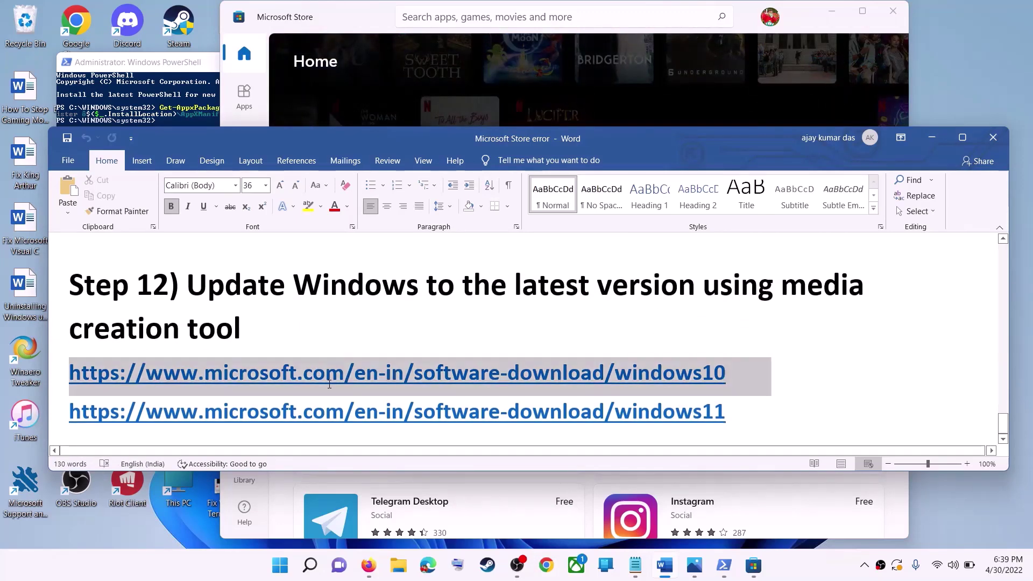
triple_click(742, 410)
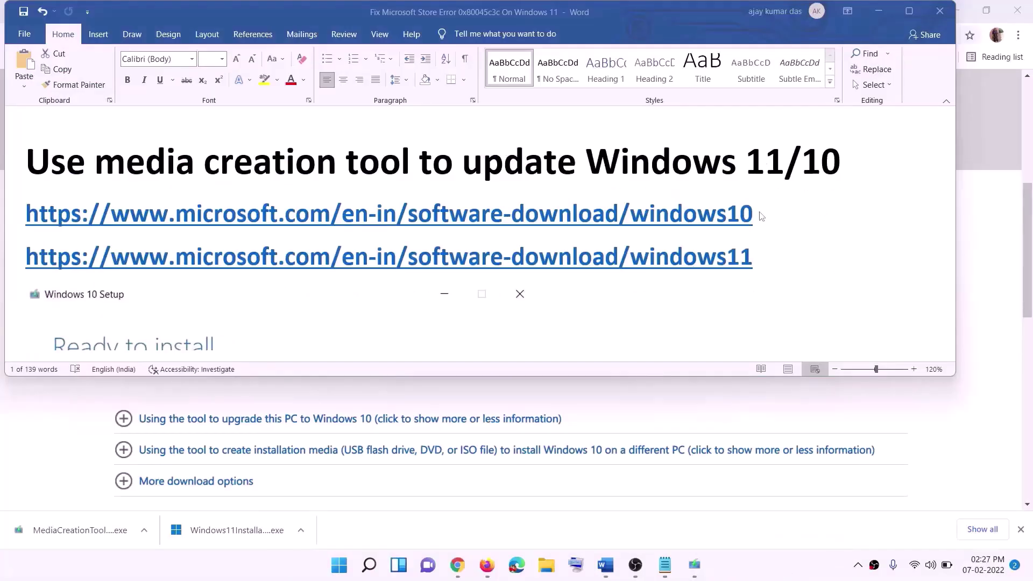
triple_click(760, 231)
triple_click(758, 211)
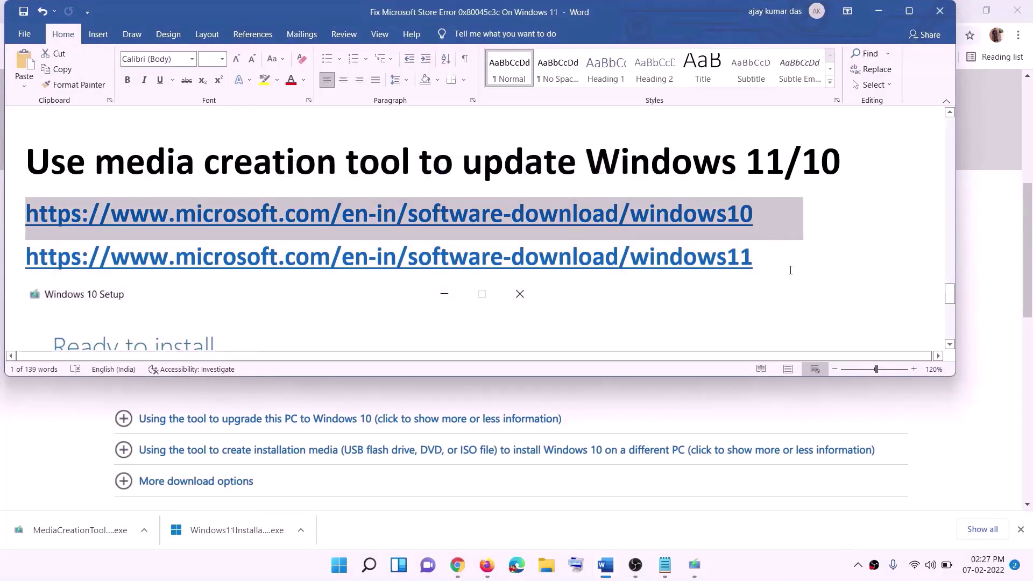
triple_click(768, 258)
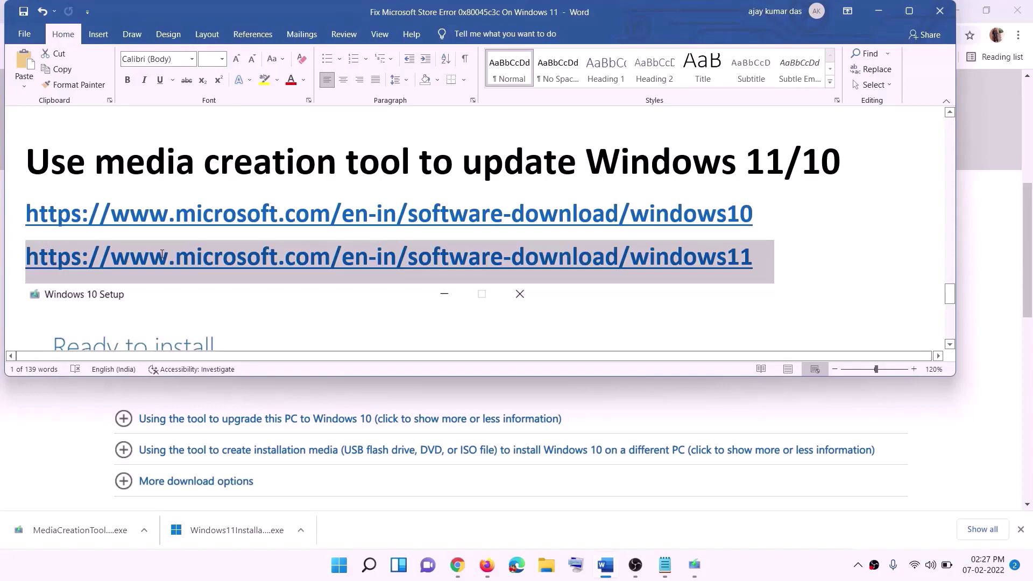
Switch to the Download Windows 10 page in the browser and examine the section on creating installation media
left_click(878, 11)
scroll(435, 271, "up", 5)
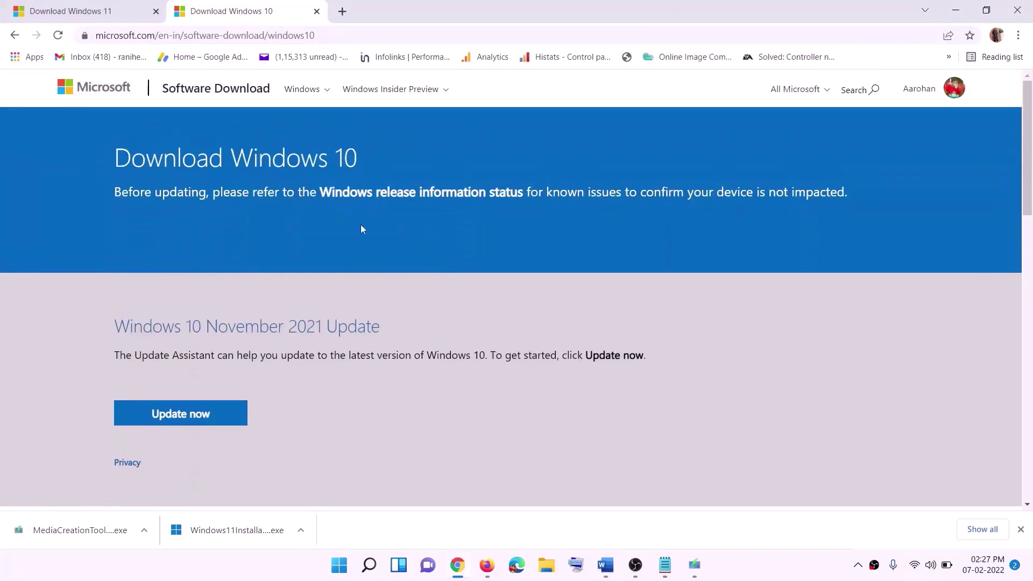
scroll(314, 243, "down", 5)
left_click_drag(122, 322, 230, 322)
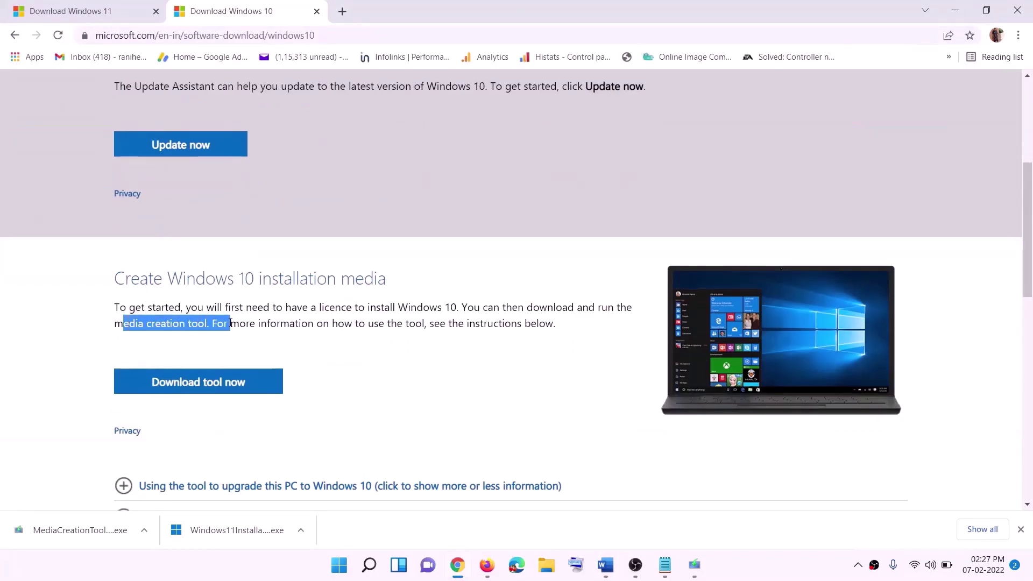
scroll(344, 301, "down", 3)
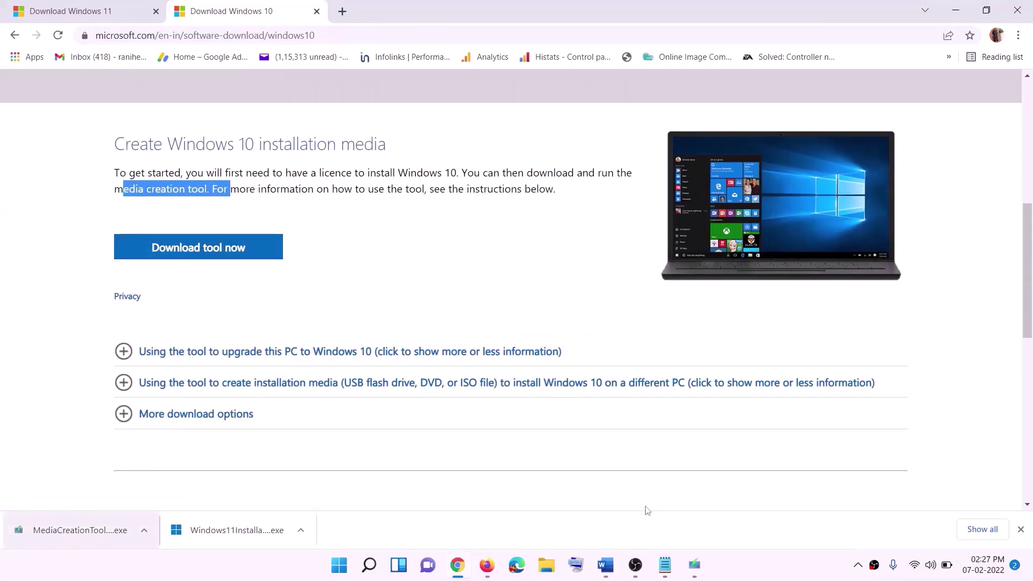
Accept the license terms in Windows 10 Setup and continue with the Upgrade this PC now option
left_click(705, 575)
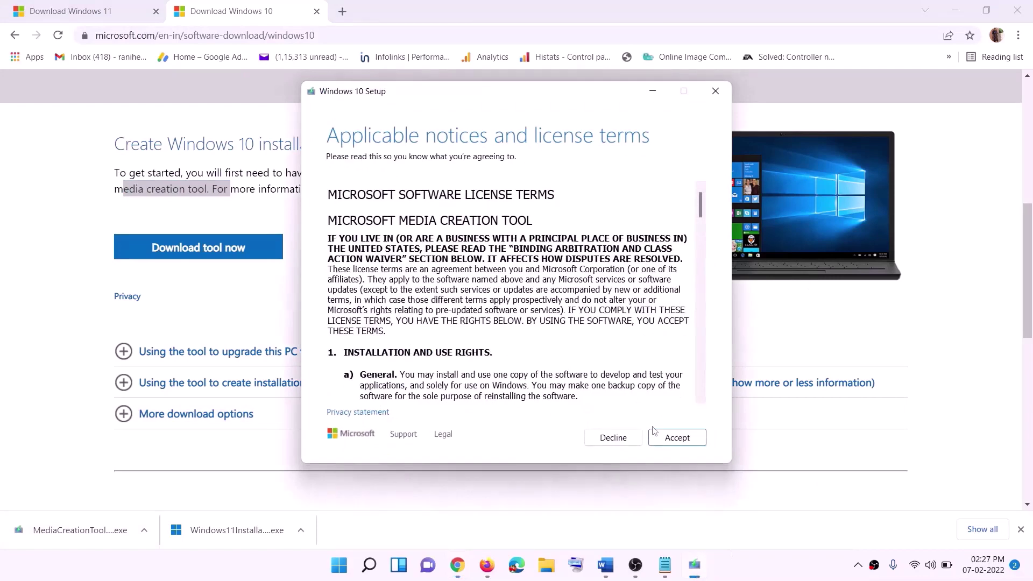
left_click(673, 438)
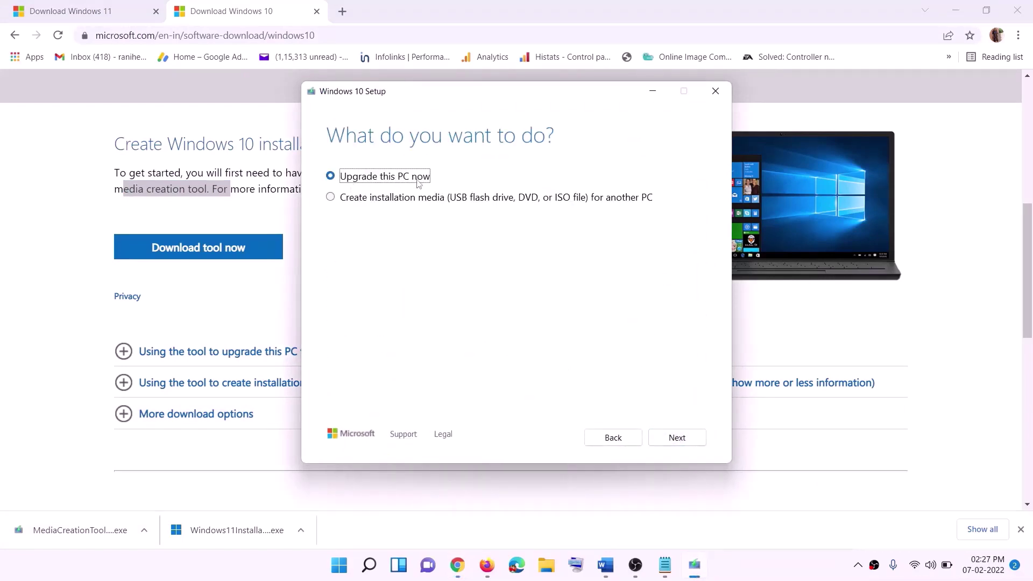
left_click(677, 439)
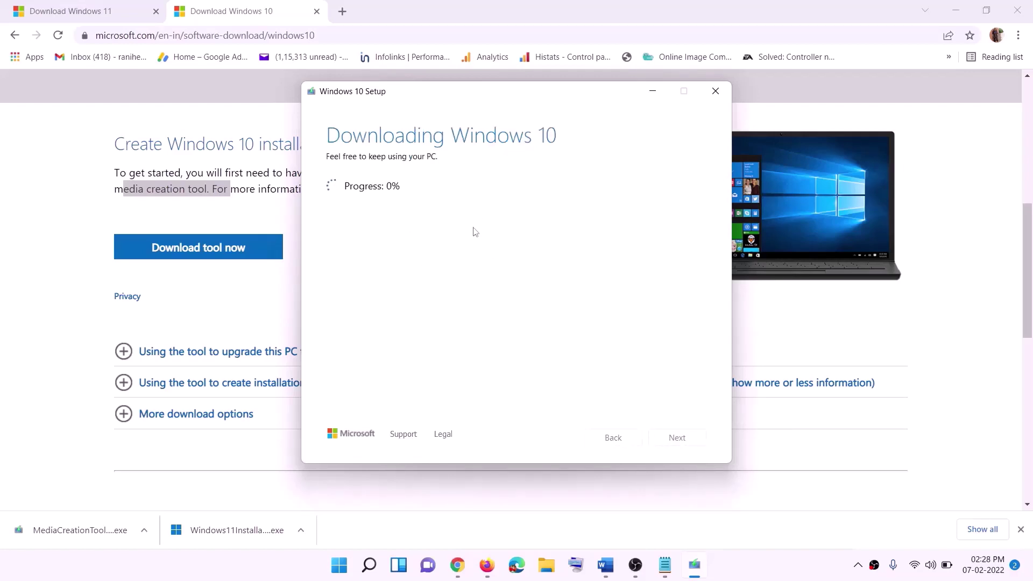
Switch back to the Word document, maximize it, and examine the Ready to install screenshot of Windows 10 Setup
left_click(762, 575)
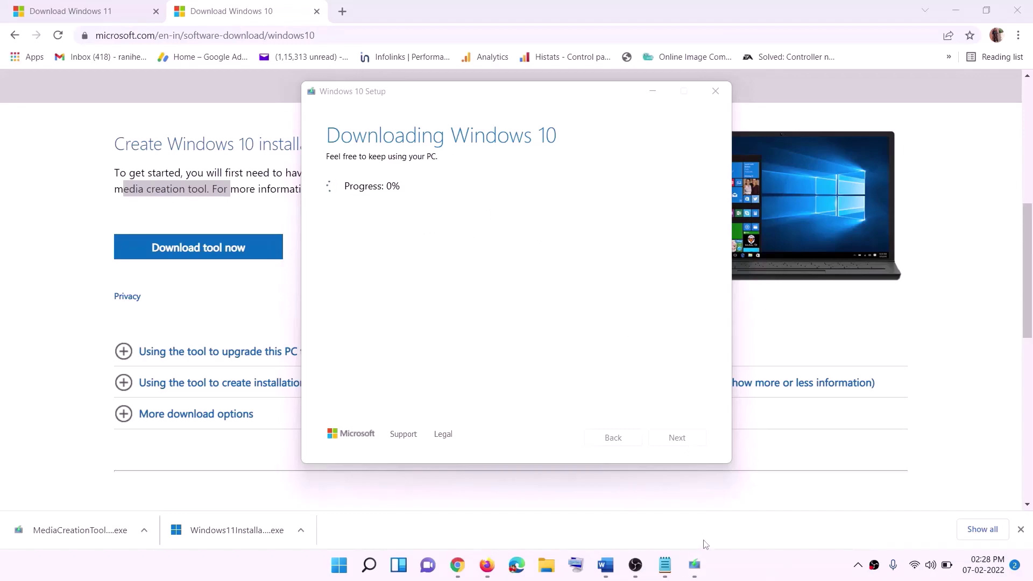
left_click(605, 565)
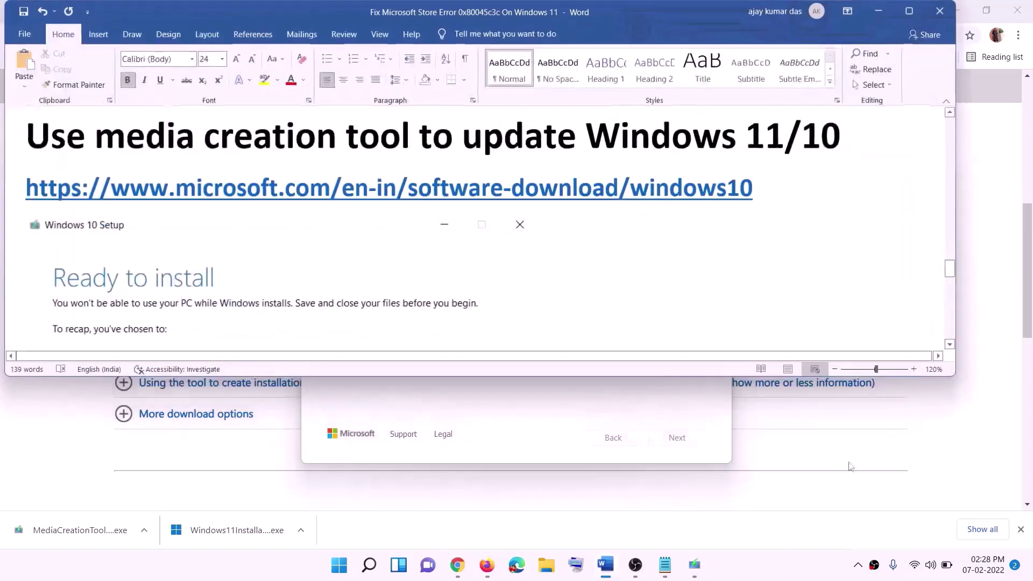
scroll(110, 260, "down", 1)
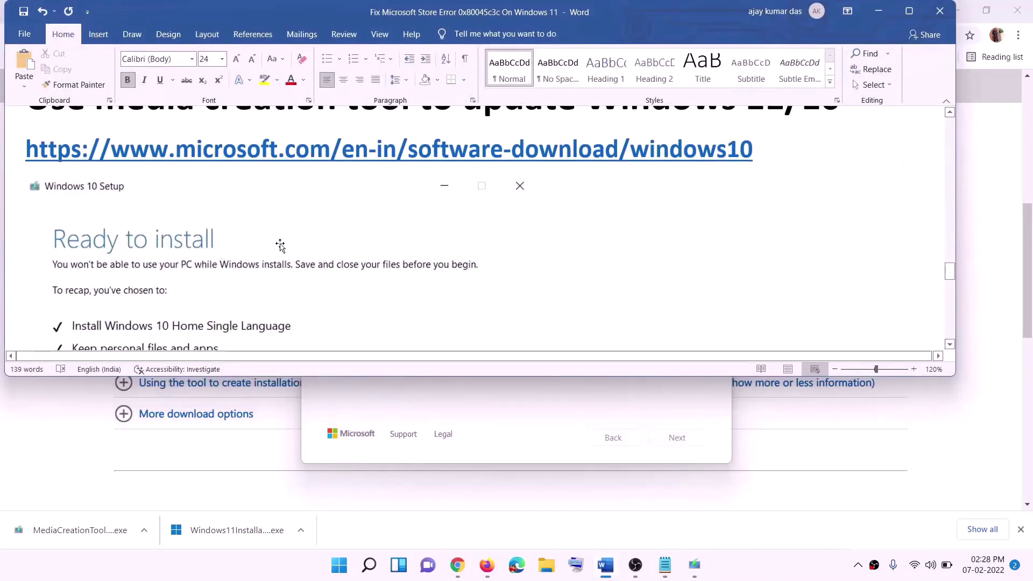
left_click(914, 12)
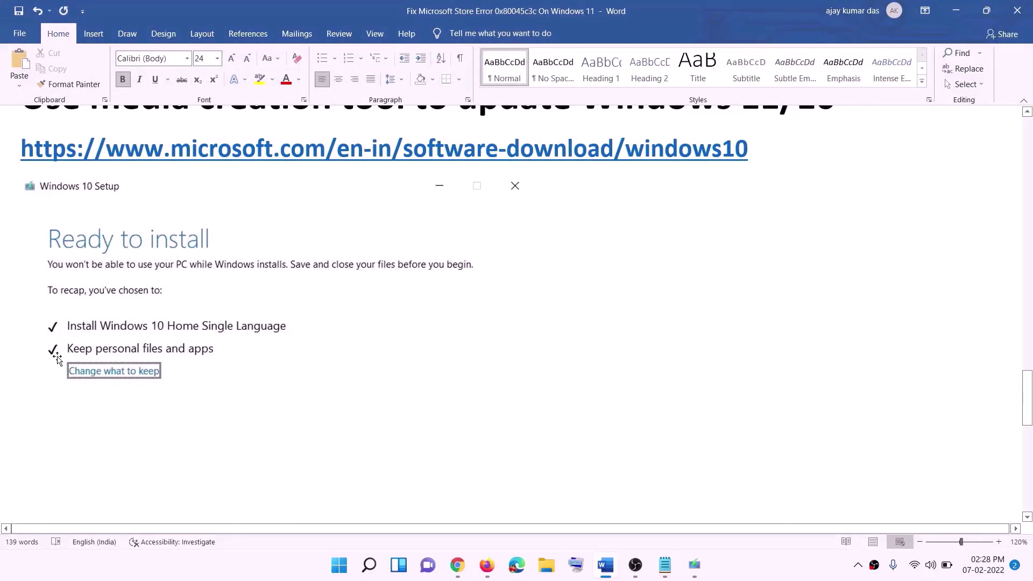
Download the media creation tool from the Create Windows 11 Installation Media section in the browser and run it with permission to make changes
scroll(511, 372, "down", 3)
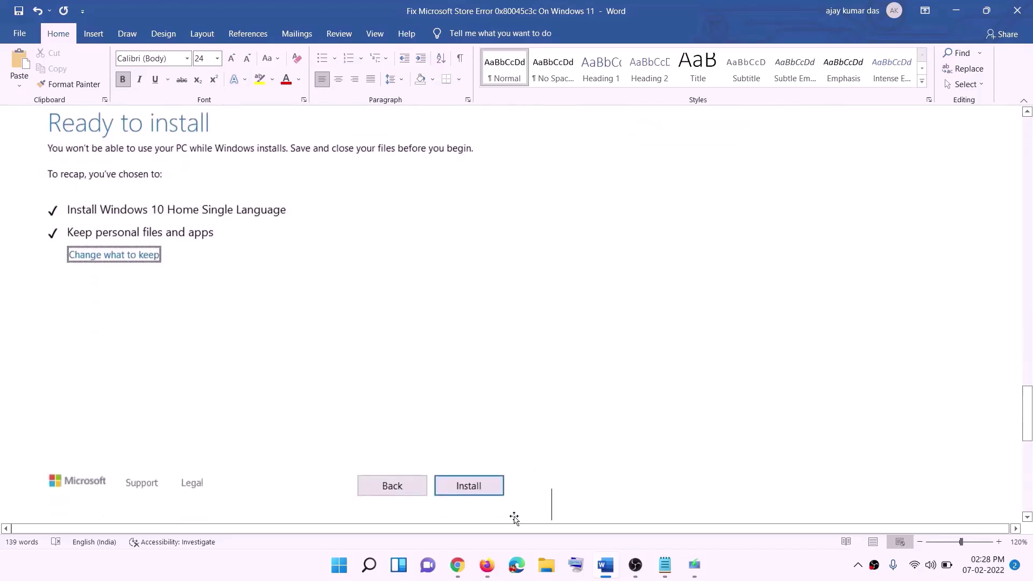
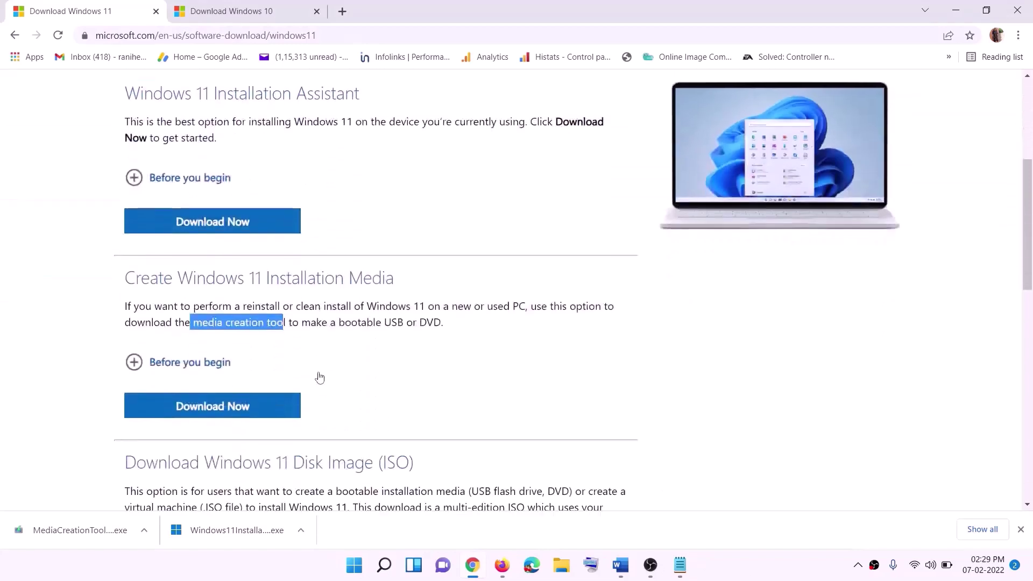
left_click_drag(194, 319, 299, 319)
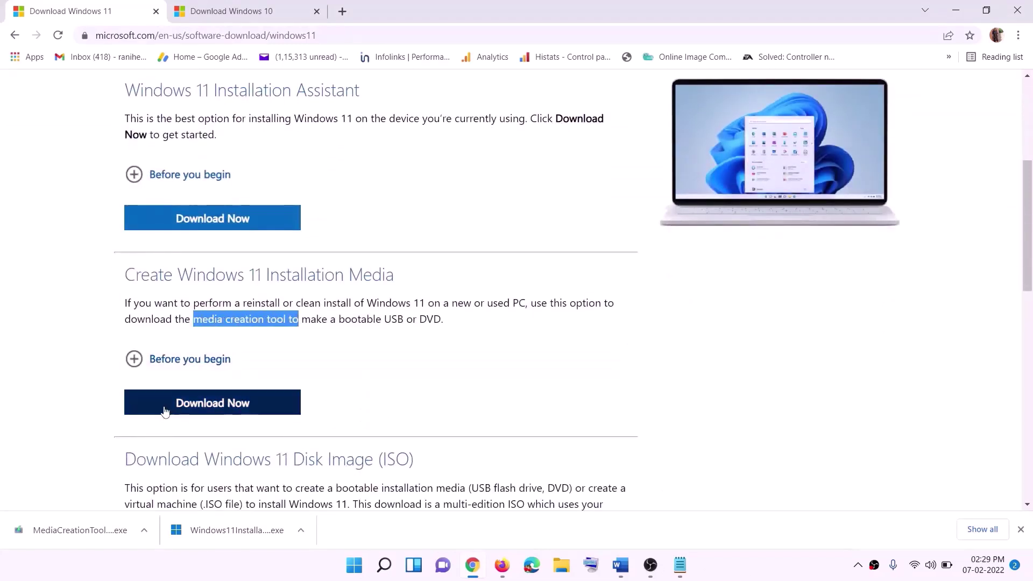
left_click(205, 409)
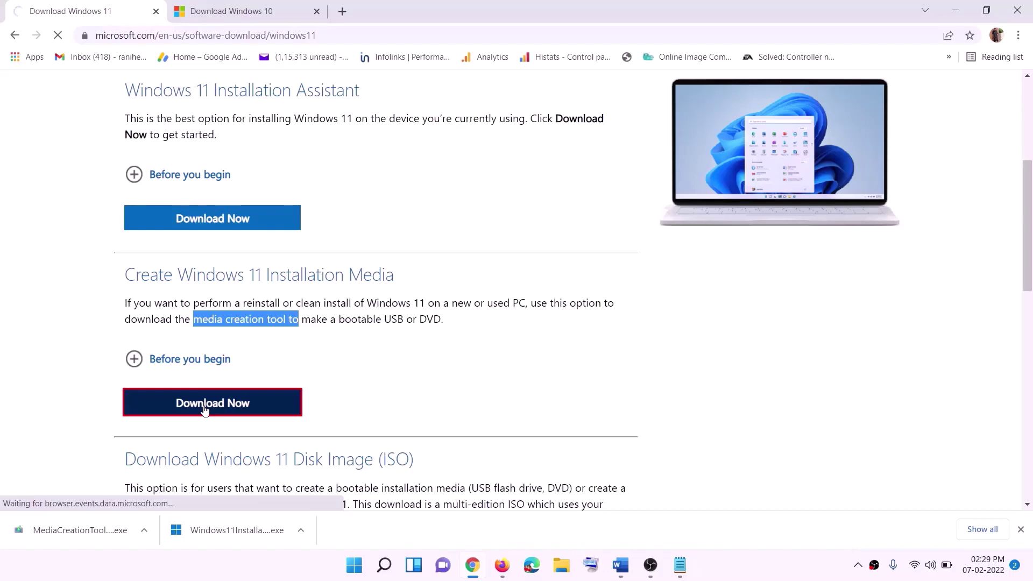
left_click(39, 532)
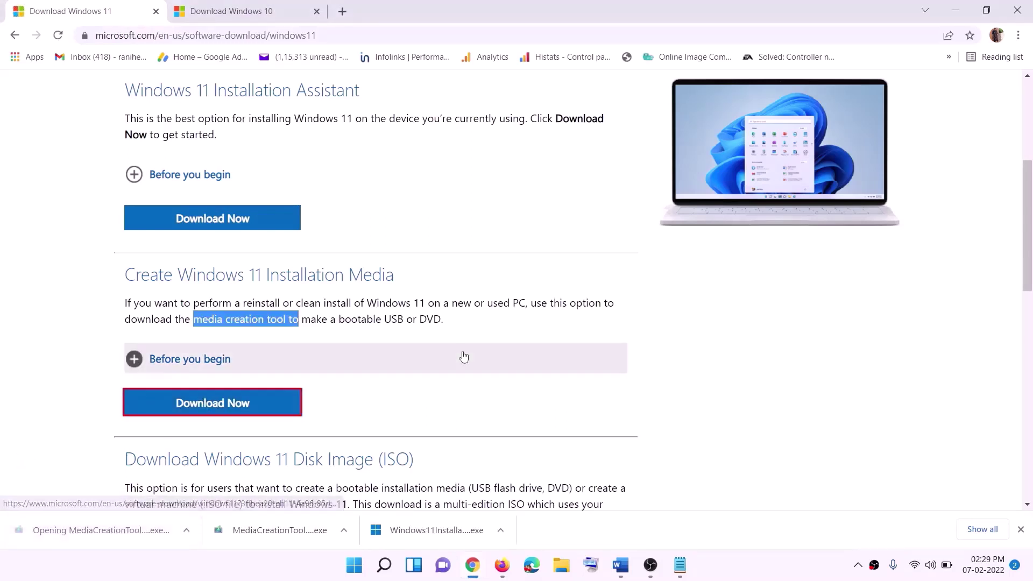
left_click(456, 396)
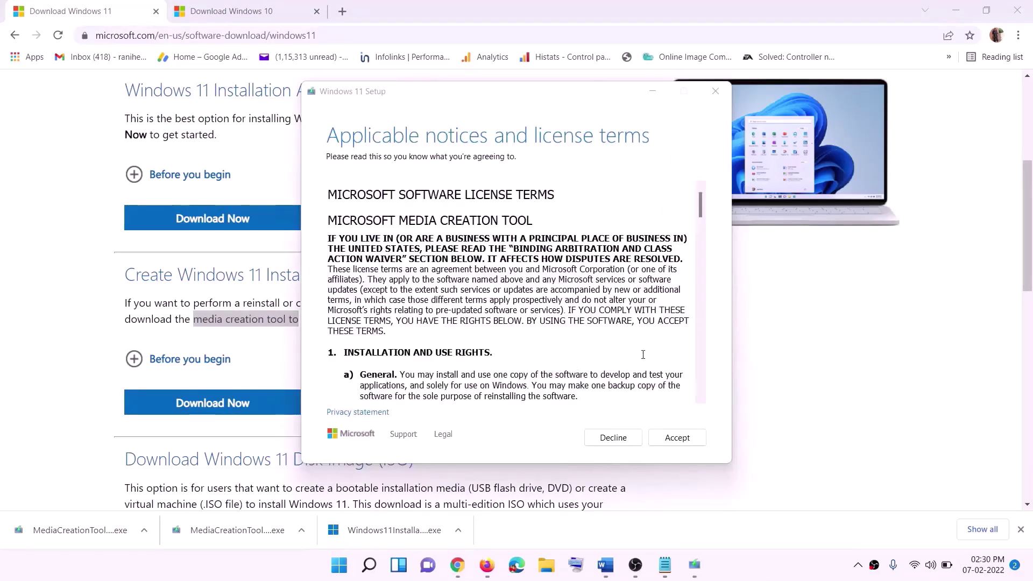
Accept the Windows 11 Setup license terms, continue with the recommended language and edition, and choose ISO file as the media
left_click(663, 438)
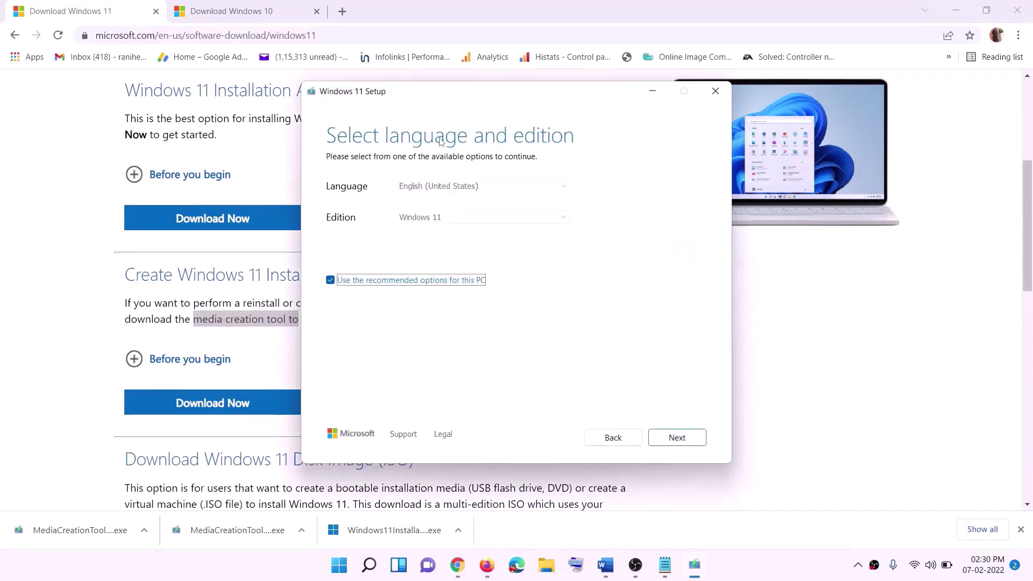
left_click(669, 438)
left_click(356, 234)
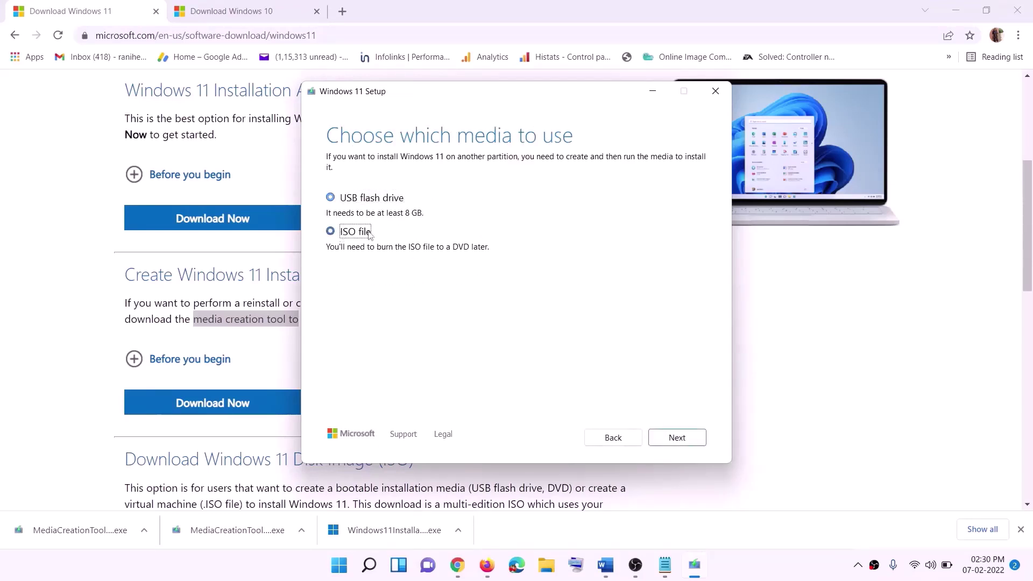
left_click(682, 438)
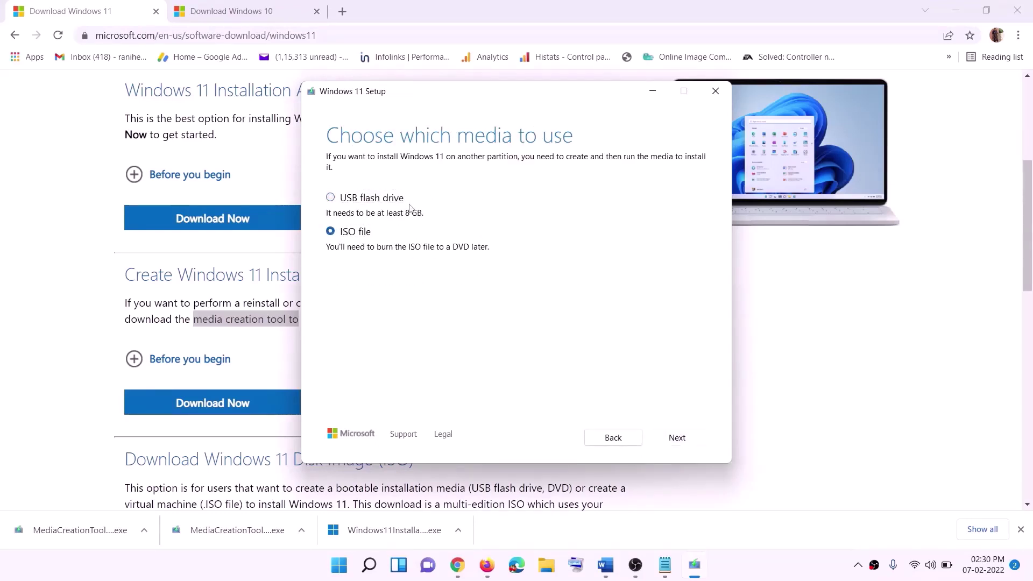
Save the ISO file to the Desktop with the file name Windows
scroll(358, 277, "up", 1)
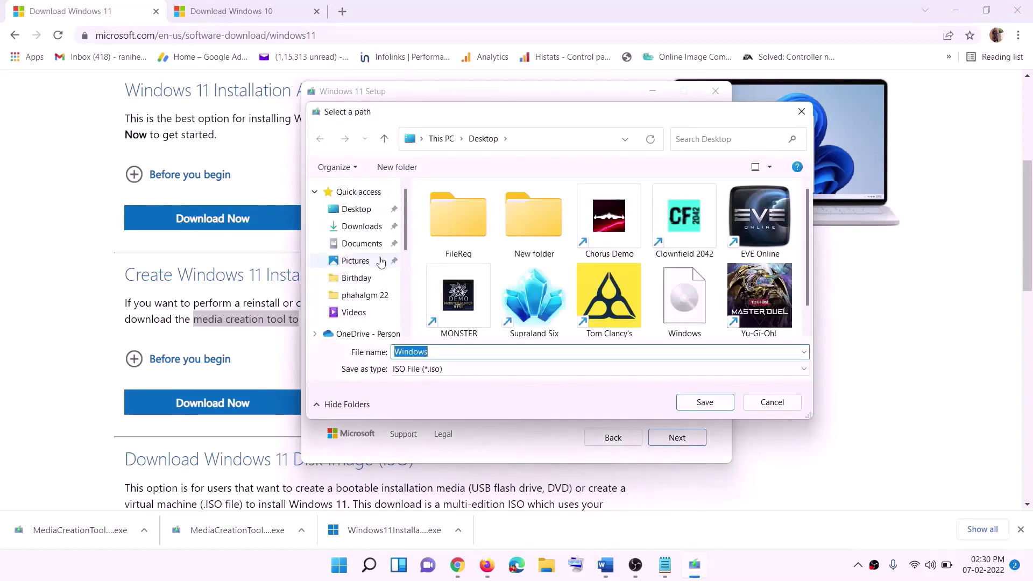
left_click(356, 211)
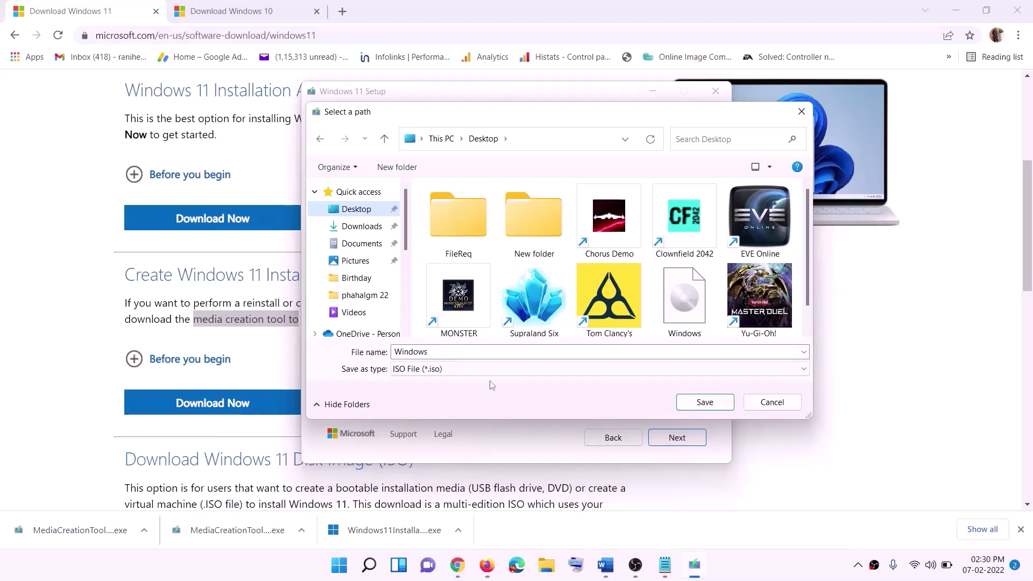
left_click(724, 405)
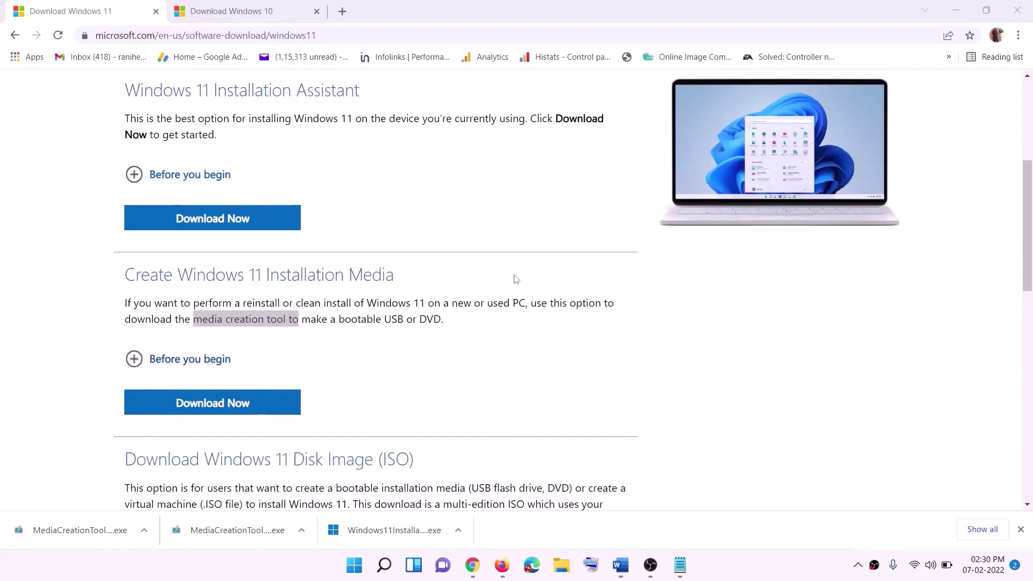
Show the desktop, move the Windows disc image just above the Firefox shortcut, and open it
key("super+d")
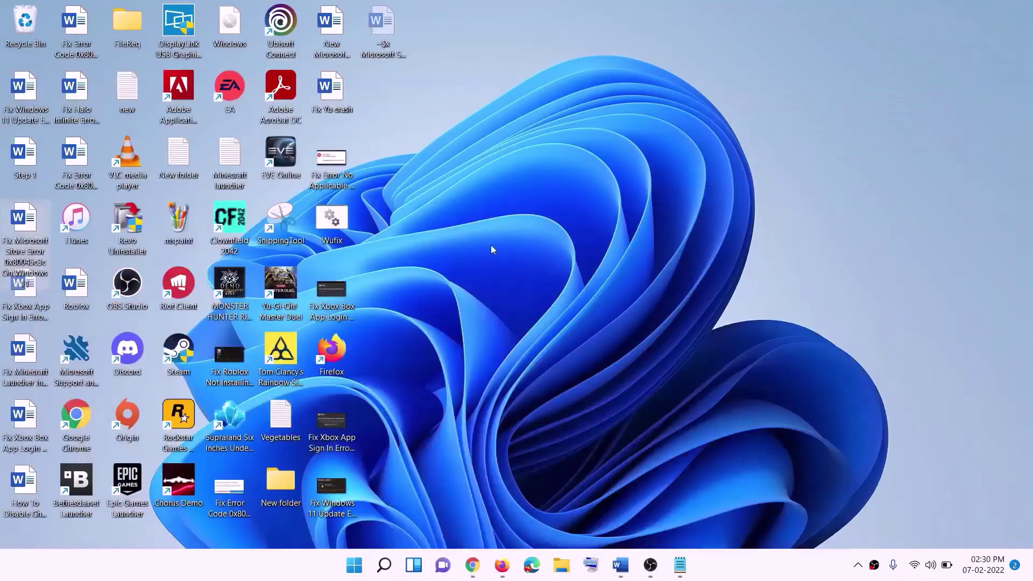
left_click_drag(243, 27, 334, 291)
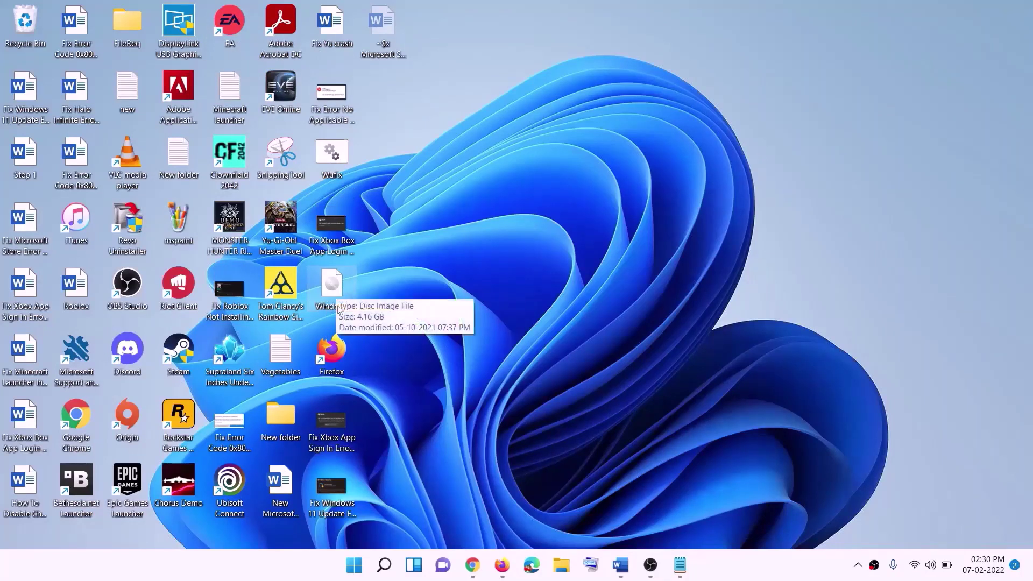
double_click(333, 290)
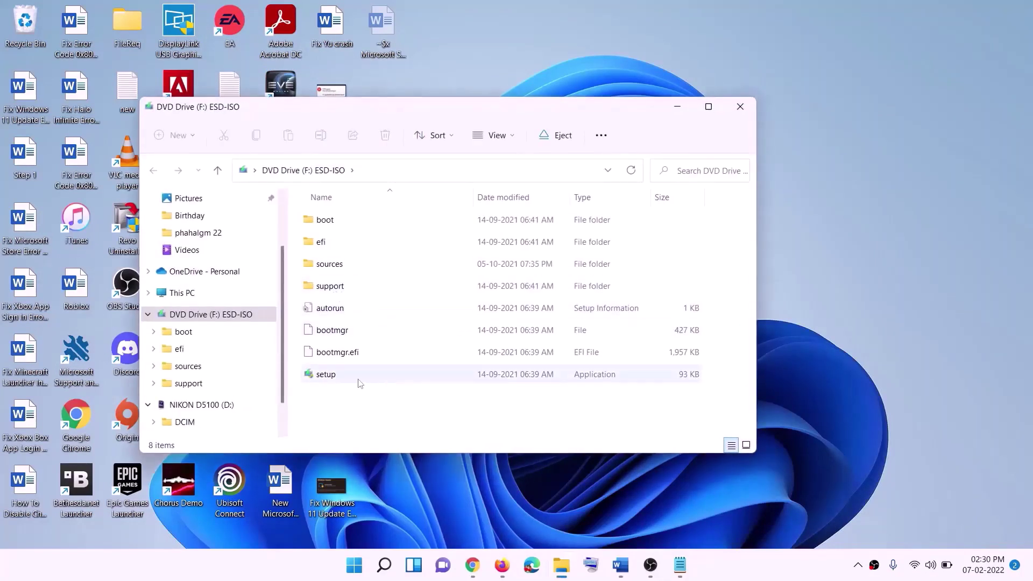
Run setup from the ESD-ISO drive, allow it to make changes, and continue past the Install Windows 11 page
left_click(326, 378)
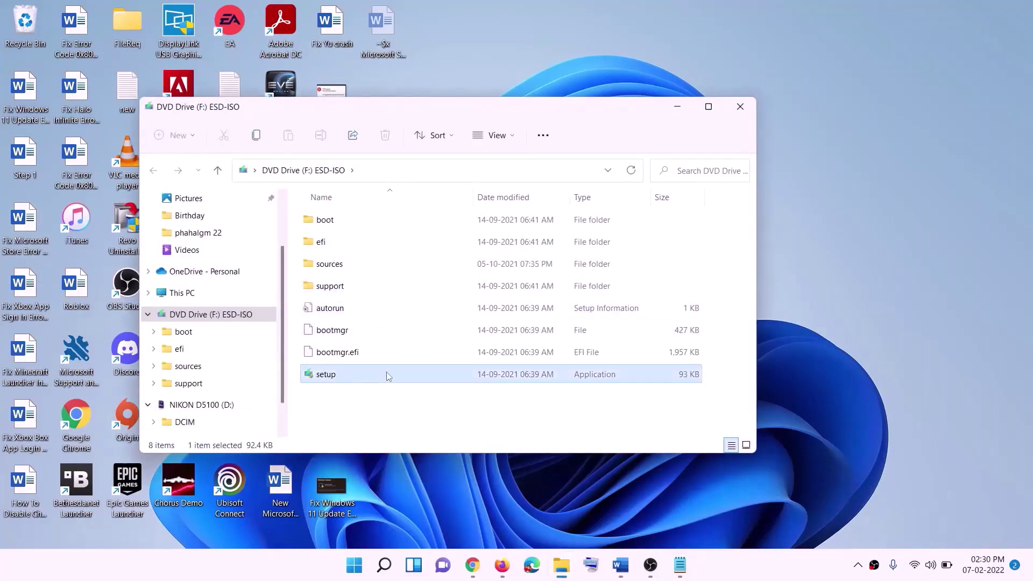
double_click(353, 375)
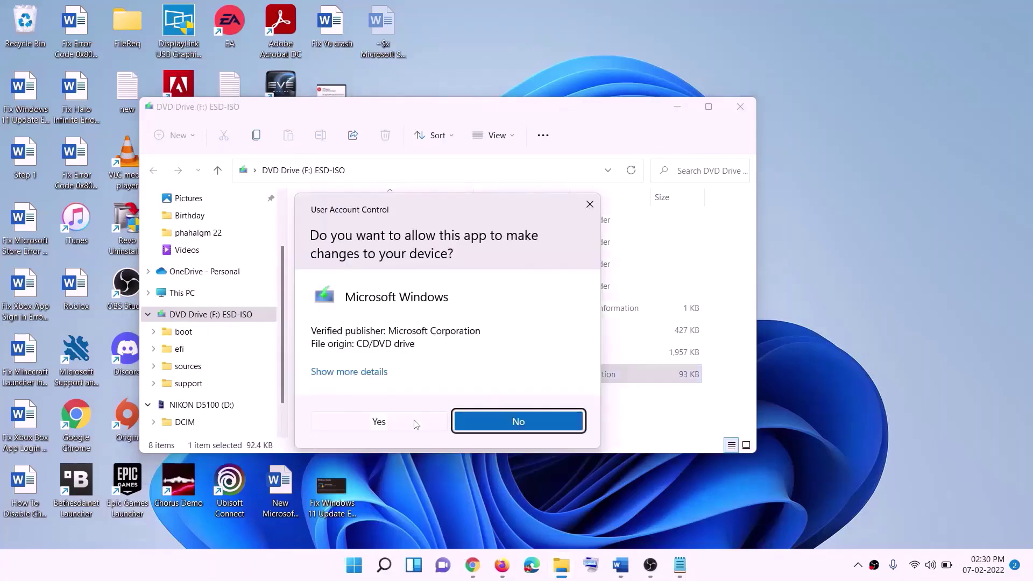
left_click(413, 422)
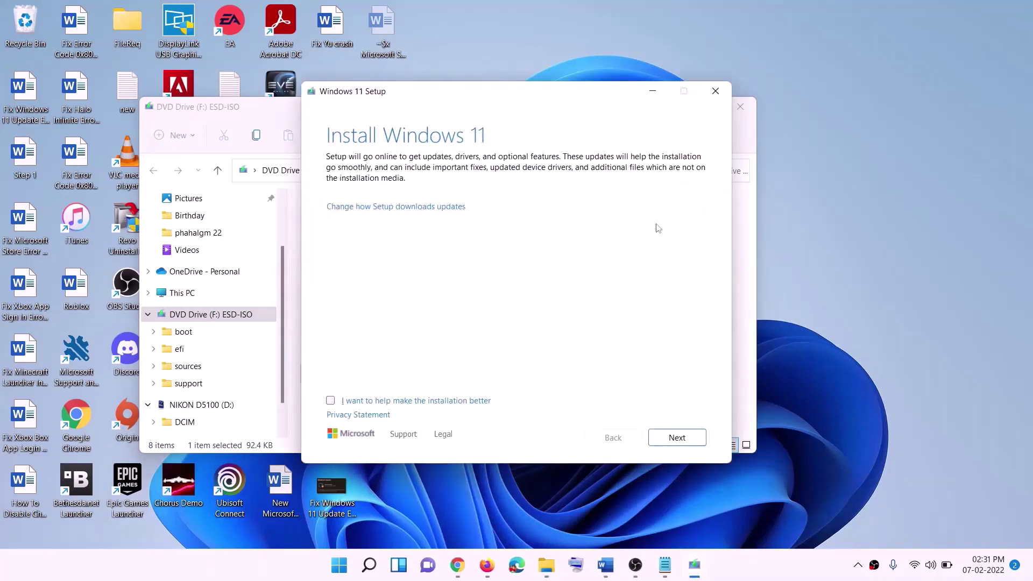
left_click(679, 438)
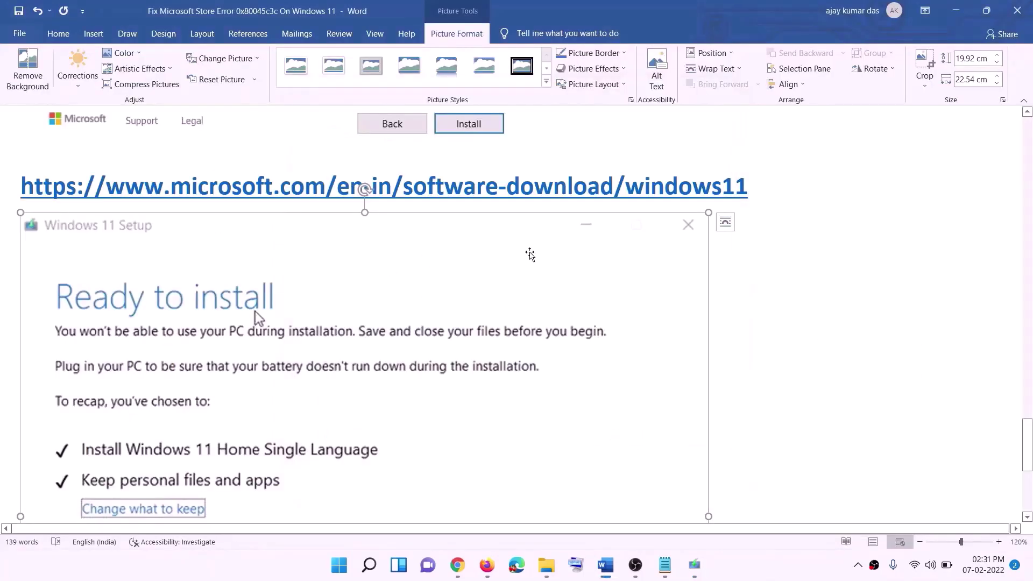
Switch to the Word document and examine the Ready to install screenshot of Windows 11 Setup, including the option to keep personal files and apps
scroll(283, 243, "down", 3)
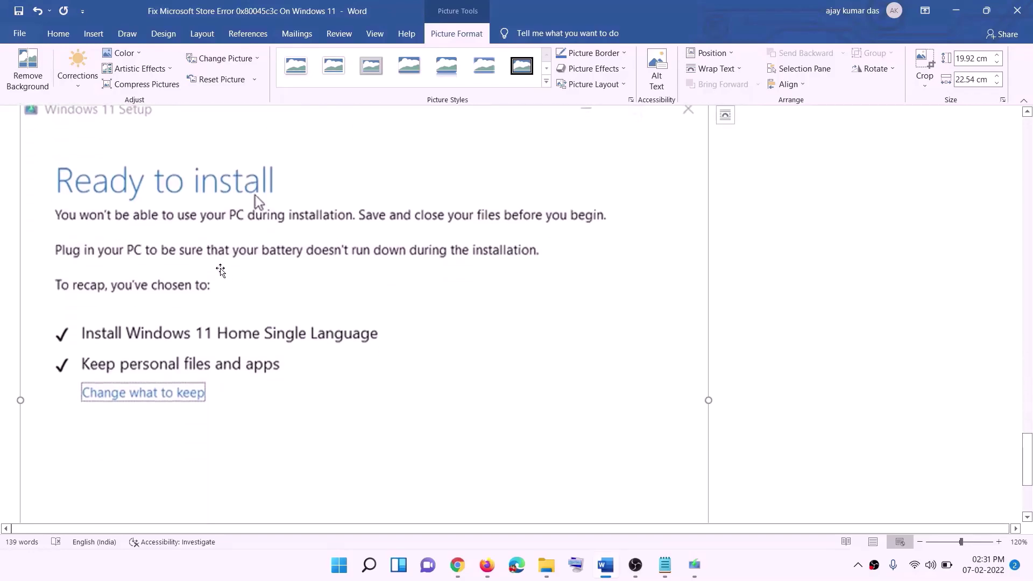
scroll(281, 196, "down", 1)
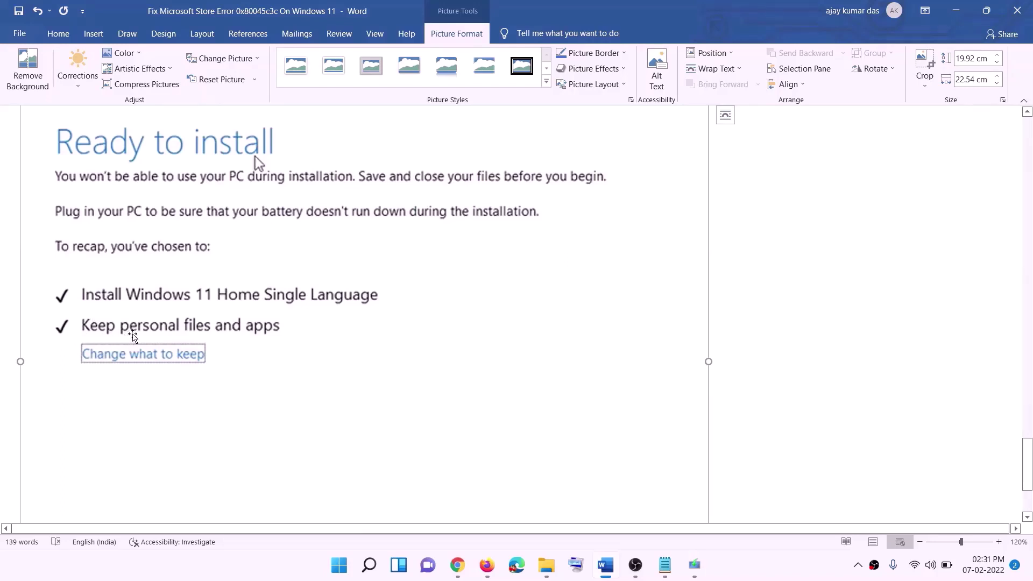
scroll(388, 337, "down", 1)
scroll(388, 338, "down", 1)
scroll(548, 376, "up", 5)
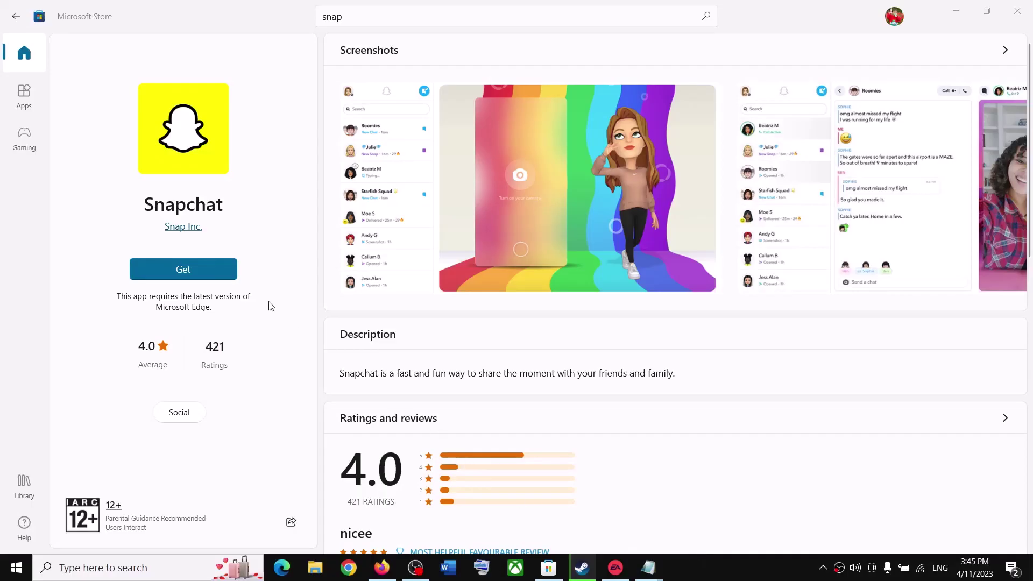
Start installing Snapchat from its Microsoft Store page
left_click(198, 271)
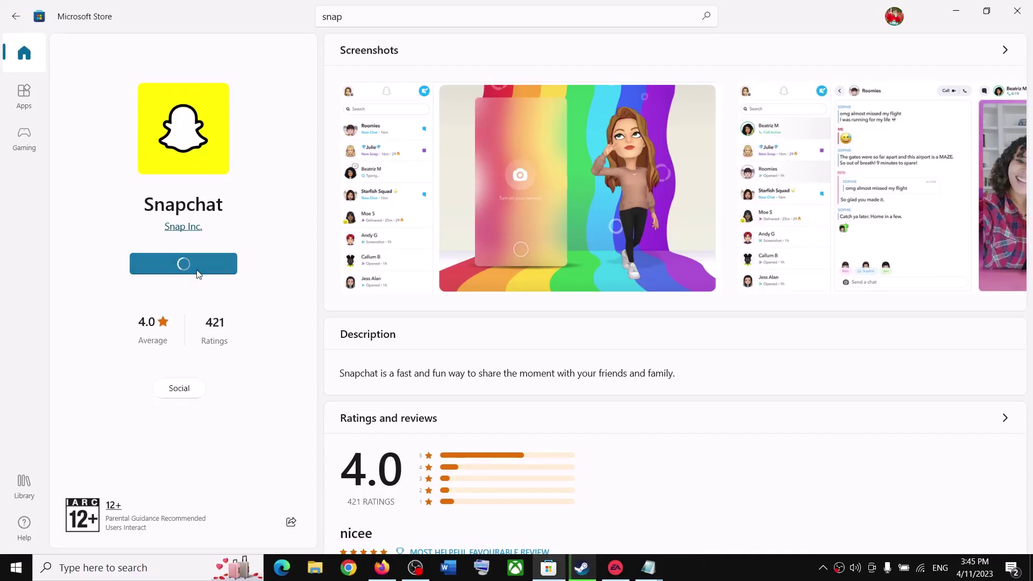